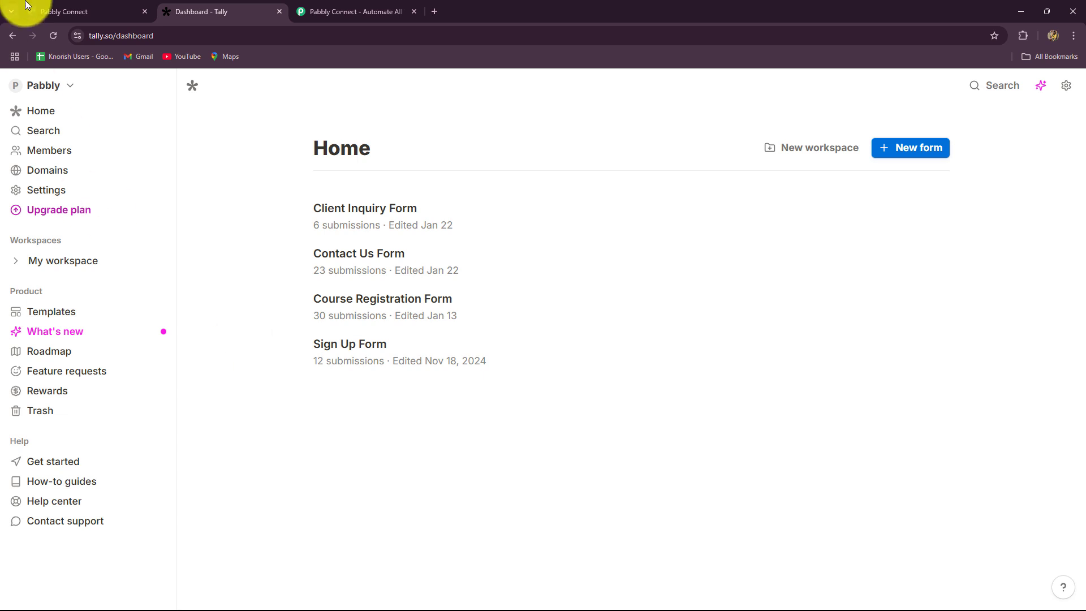
Compare the GoHighLevel and Tally dashboards, then bring up the pabbly.com/connect website.
{"action": "left_click", "coordinate": [84, 7]}
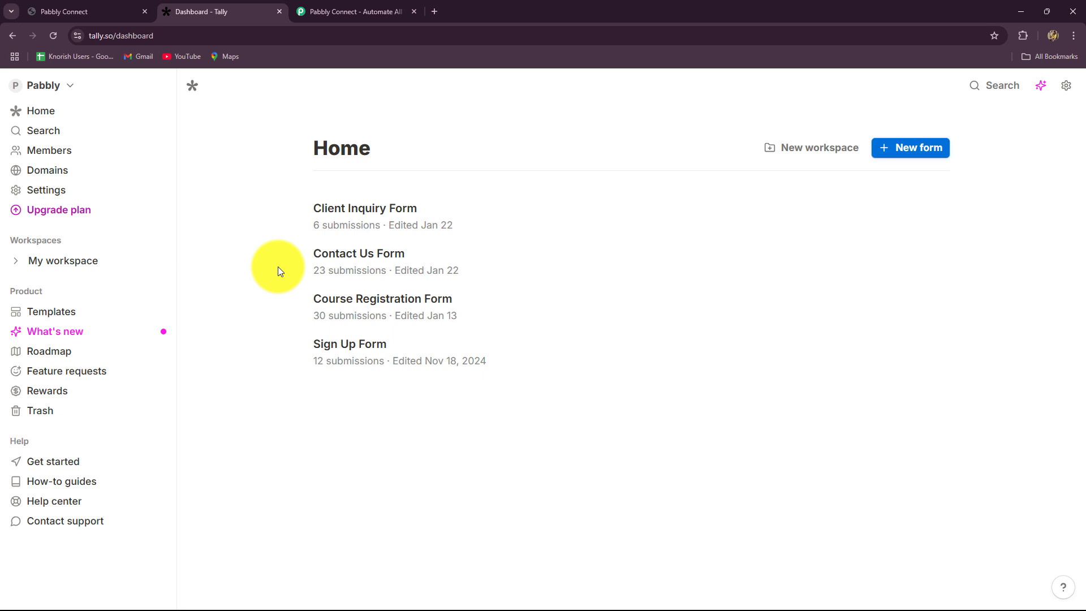
{"action": "left_click", "coordinate": [59, 10]}
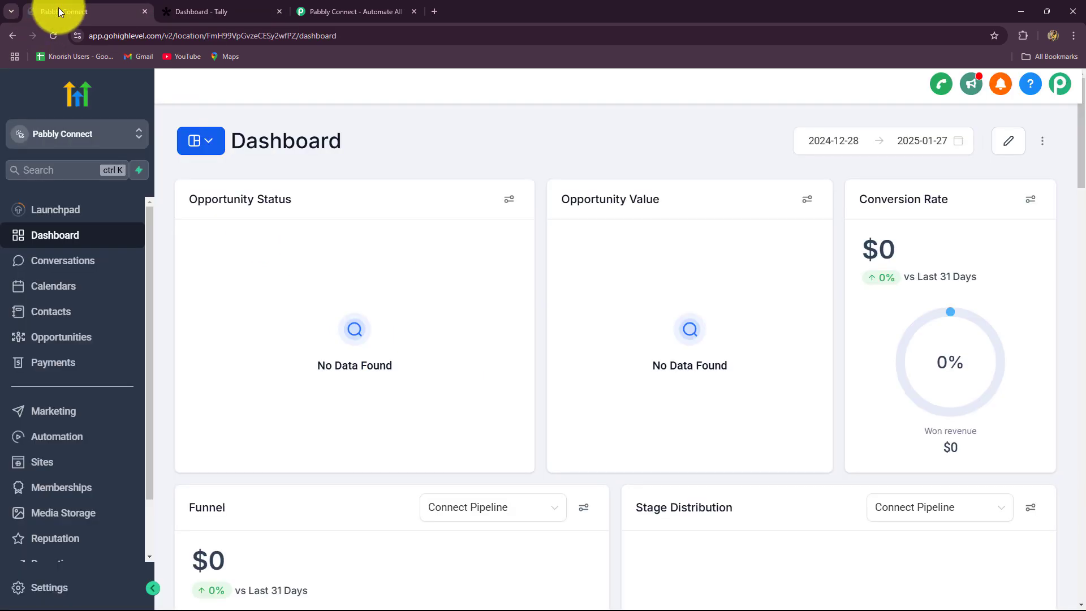
{"action": "left_click", "coordinate": [244, 9]}
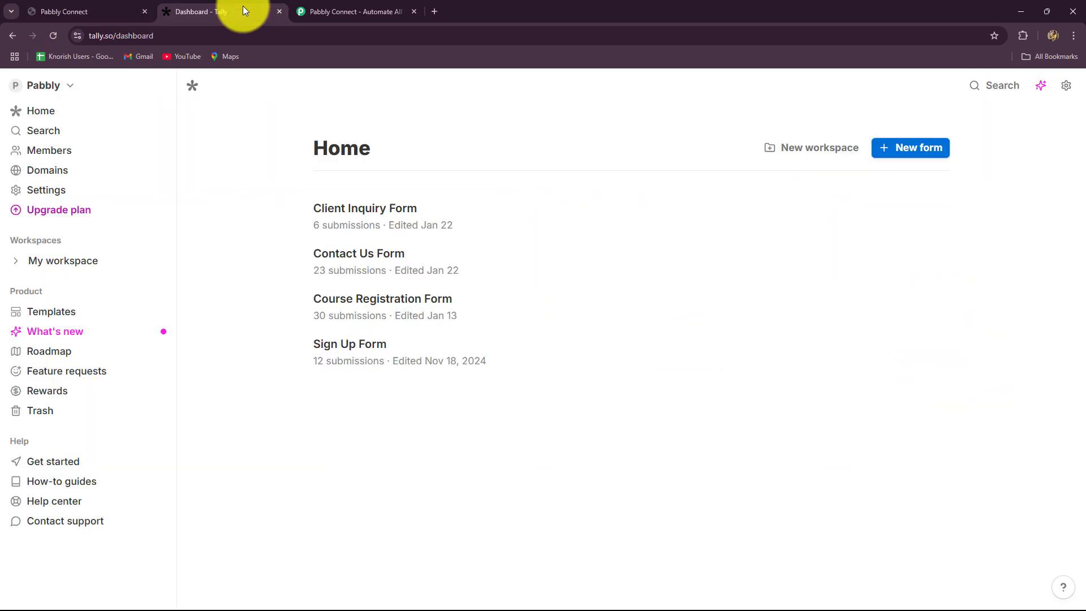
{"action": "left_click", "coordinate": [90, 15]}
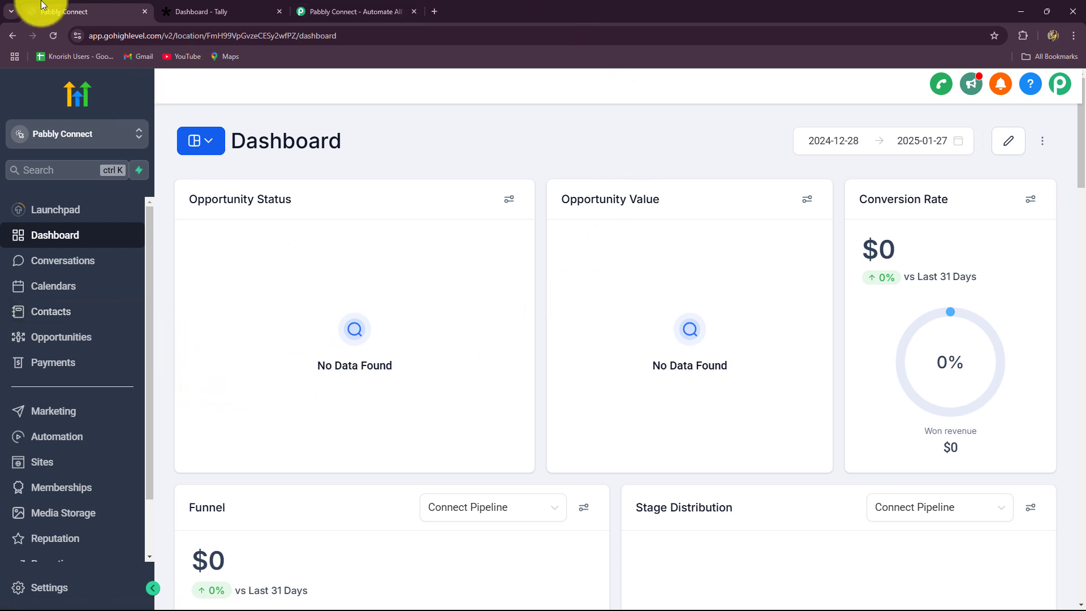
{"action": "left_click", "coordinate": [190, 11]}
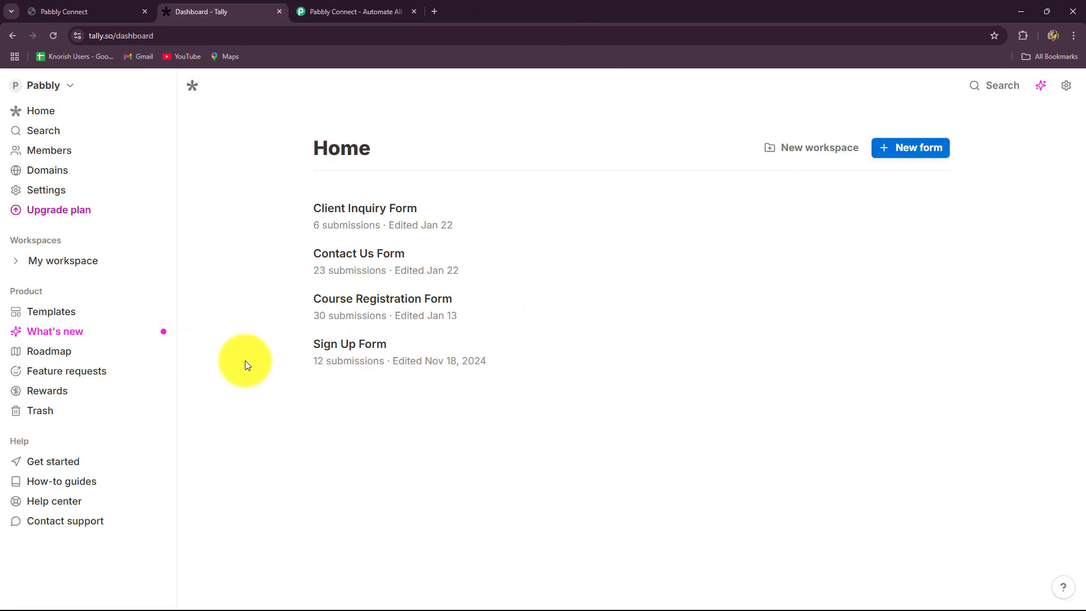
{"action": "left_click", "coordinate": [116, 10]}
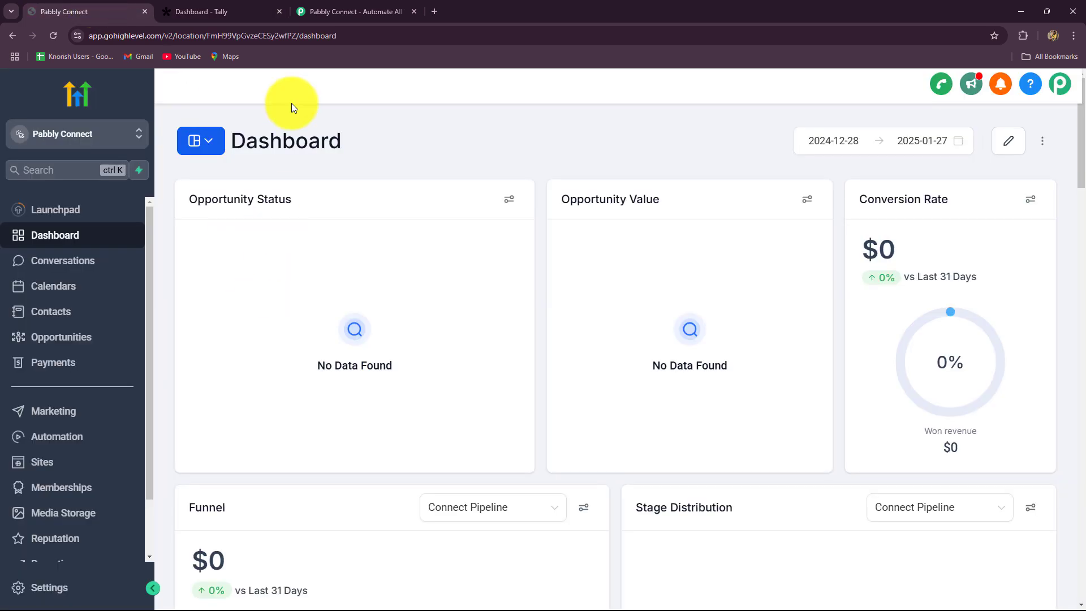
{"action": "left_click", "coordinate": [309, 12]}
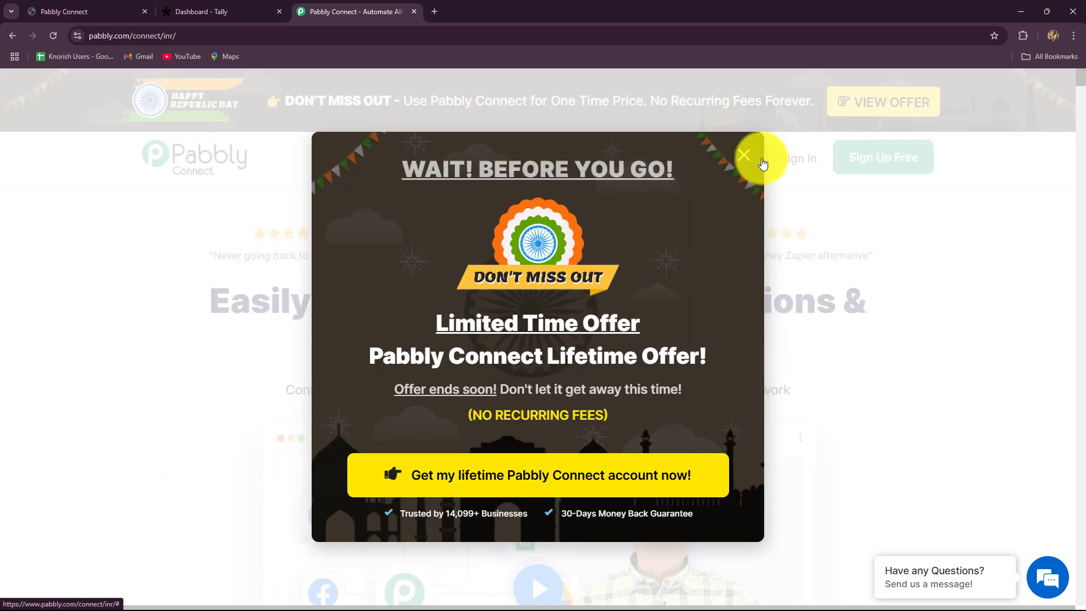
Close the 'Wait! Before you go!' lifetime-offer popup and highlight the homepage headline and review quotes.
{"action": "left_click", "coordinate": [744, 155]}
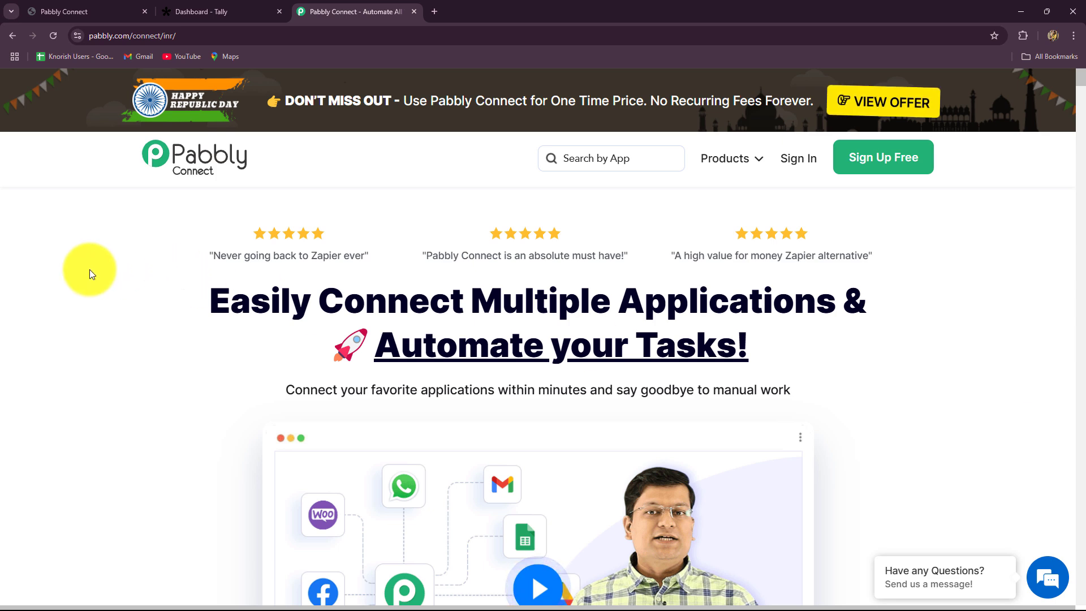
{"action": "triple_click", "coordinate": [238, 297]}
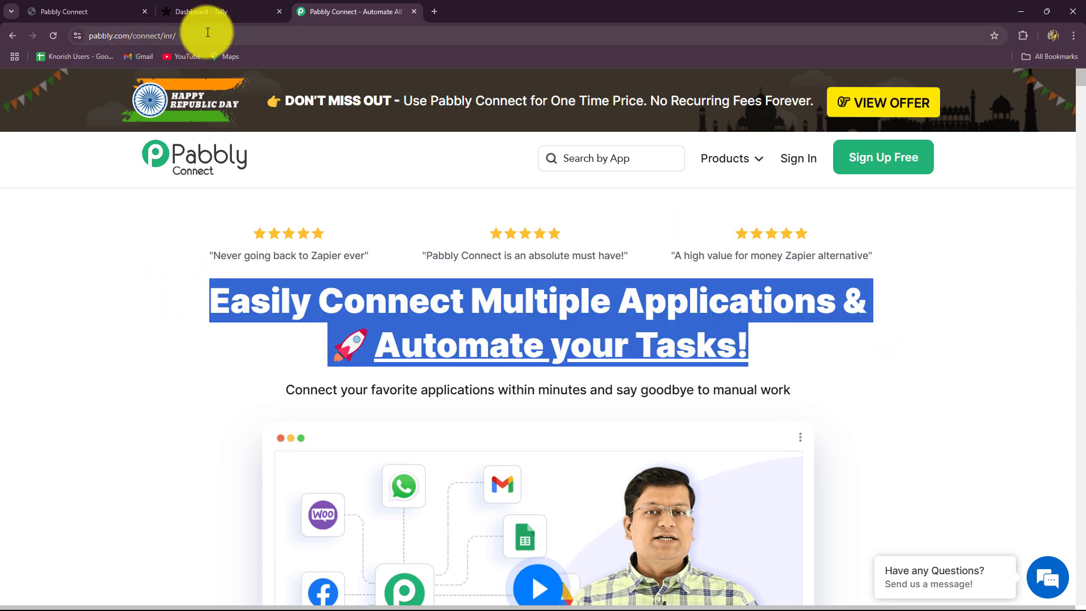
{"action": "left_click", "coordinate": [169, 35]}
{"action": "left_click", "coordinate": [100, 248]}
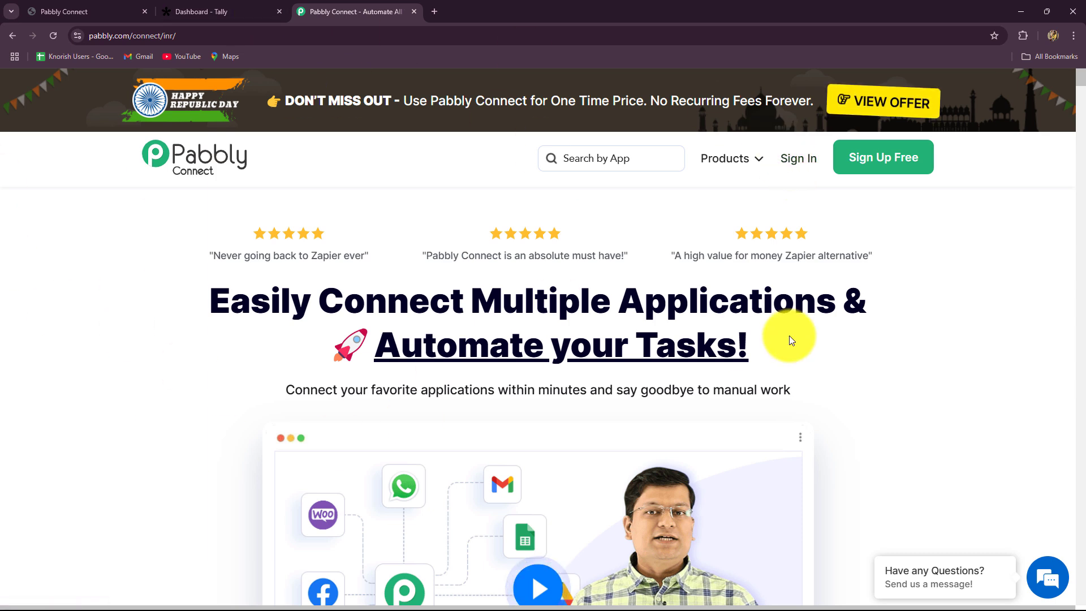
{"action": "left_click_drag", "start_coordinate": [793, 337], "coordinate": [226, 258]}
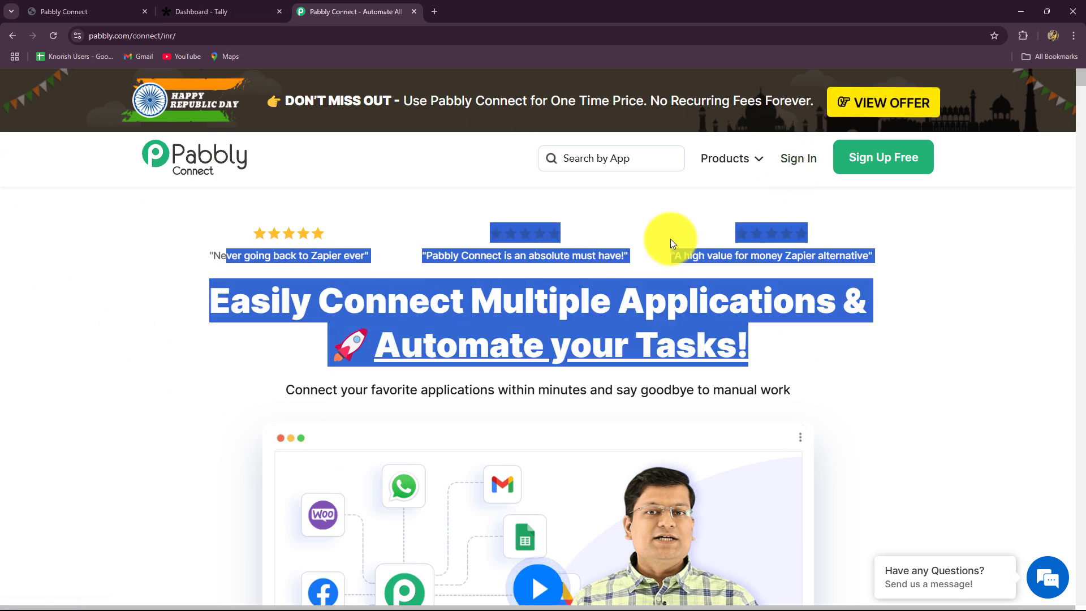
Sign in and launch Pabbly Connect from All Pabbly Apps, reaching the dashboard with 3000 tasks allotted.
{"action": "left_click", "coordinate": [793, 164]}
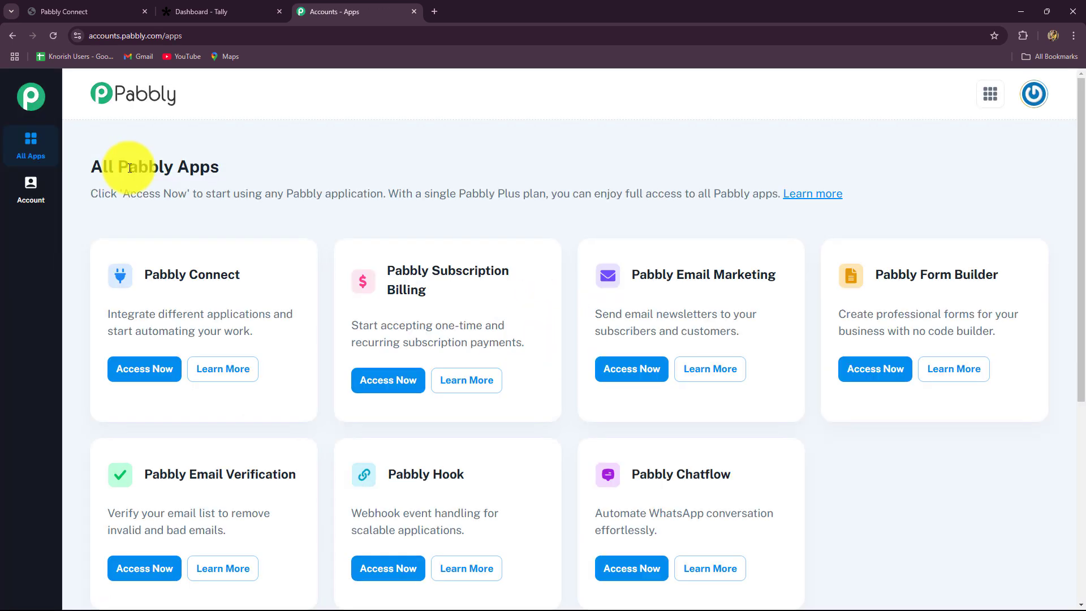
{"action": "left_click_drag", "start_coordinate": [91, 166], "coordinate": [299, 193]}
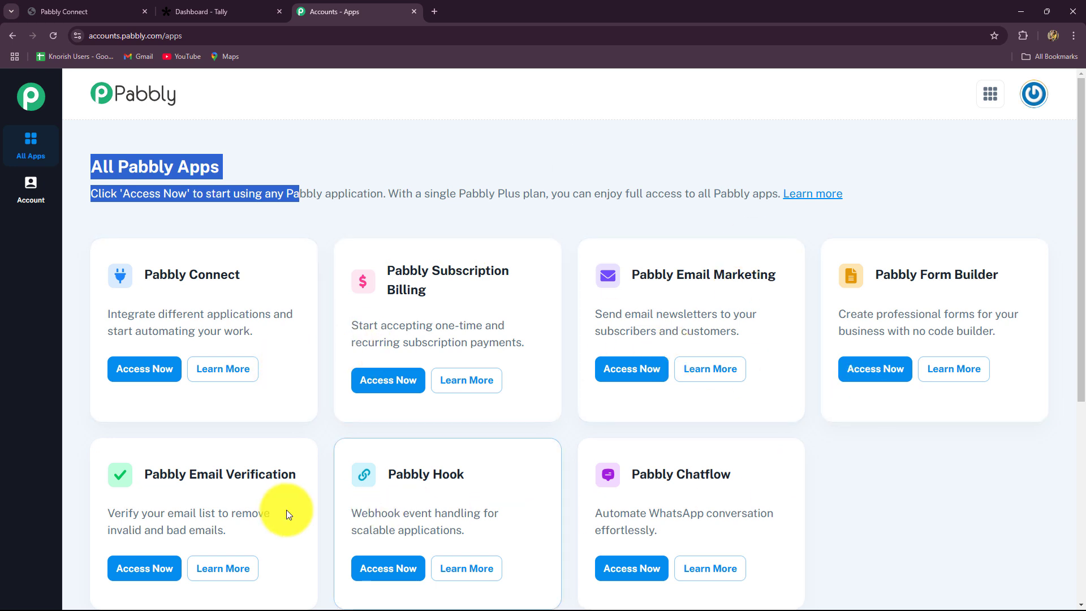
{"action": "triple_click", "coordinate": [161, 274]}
{"action": "left_click", "coordinate": [145, 369]}
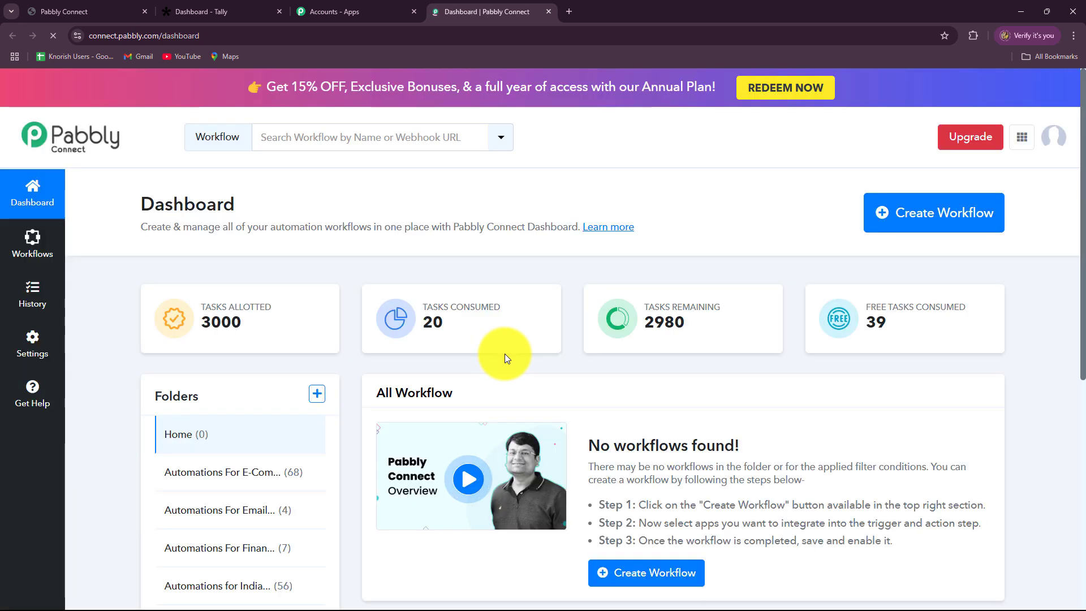
{"action": "scroll", "coordinate": [504, 357], "scroll_direction": "down", "scroll_amount": 4}
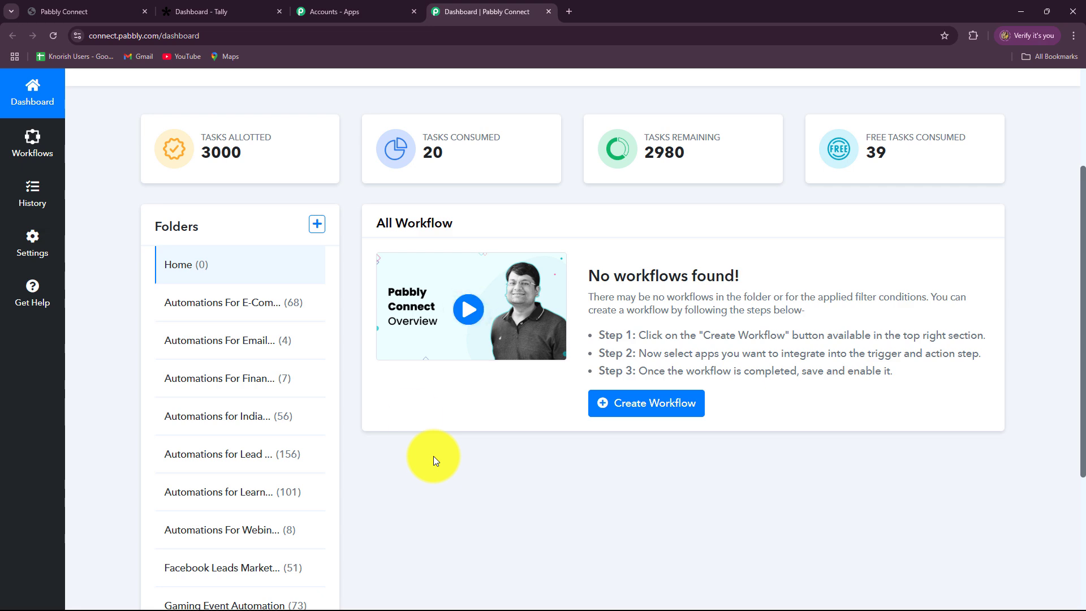
{"action": "scroll", "coordinate": [596, 481], "scroll_direction": "down", "scroll_amount": 3}
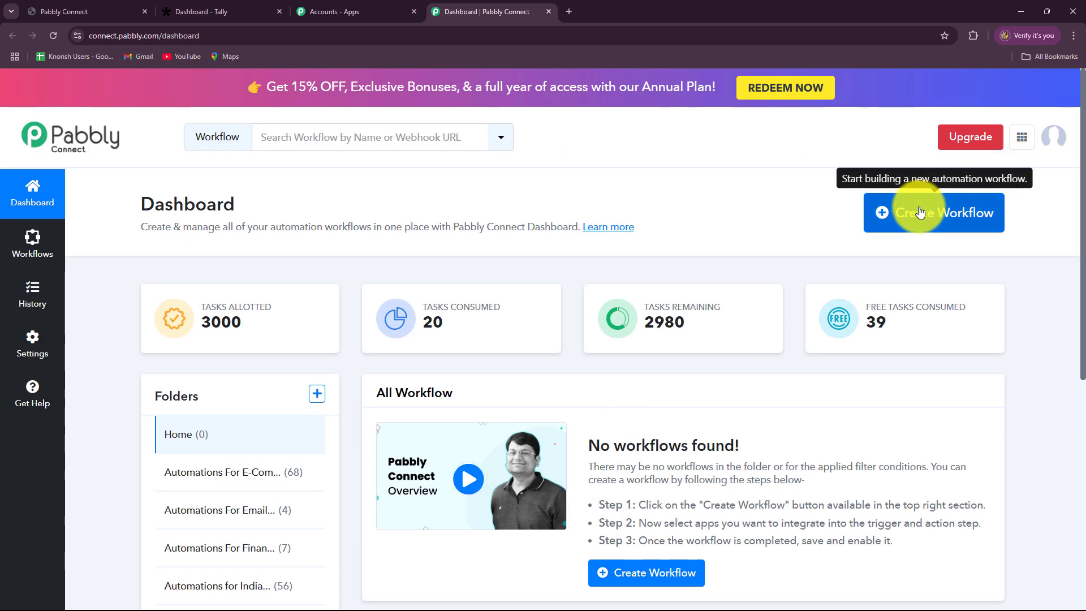
Create workflow 'Create / Update GoHighLevel Contact on Tally Forms Submission' in the Automations for Lead Management folder.
{"action": "left_click", "coordinate": [919, 218]}
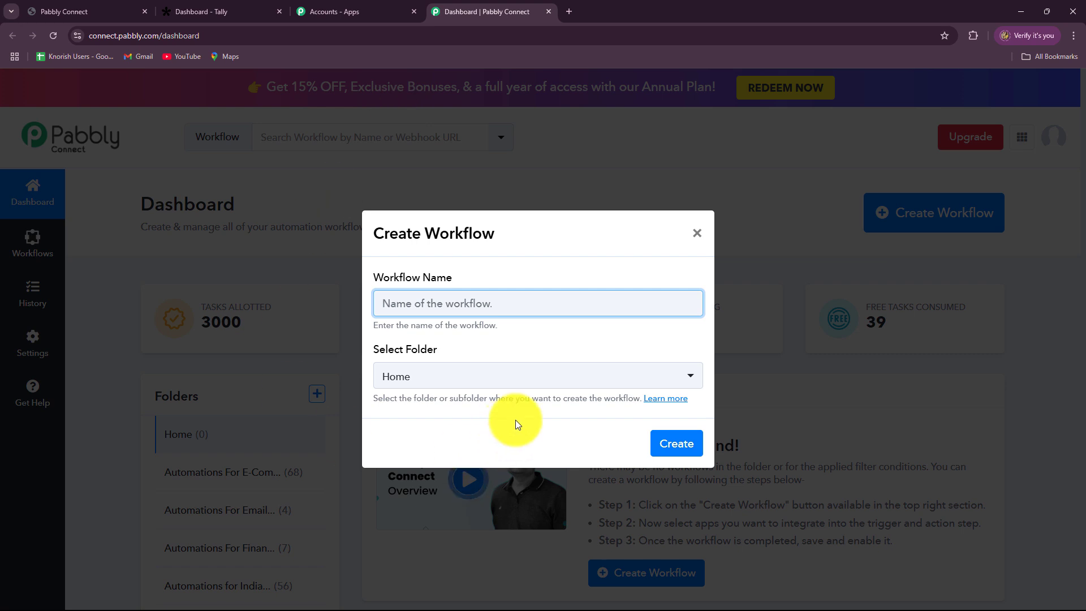
{"action": "type", "text": "Create / Update GoHighLevel Contact on Tally Forms Submission"}
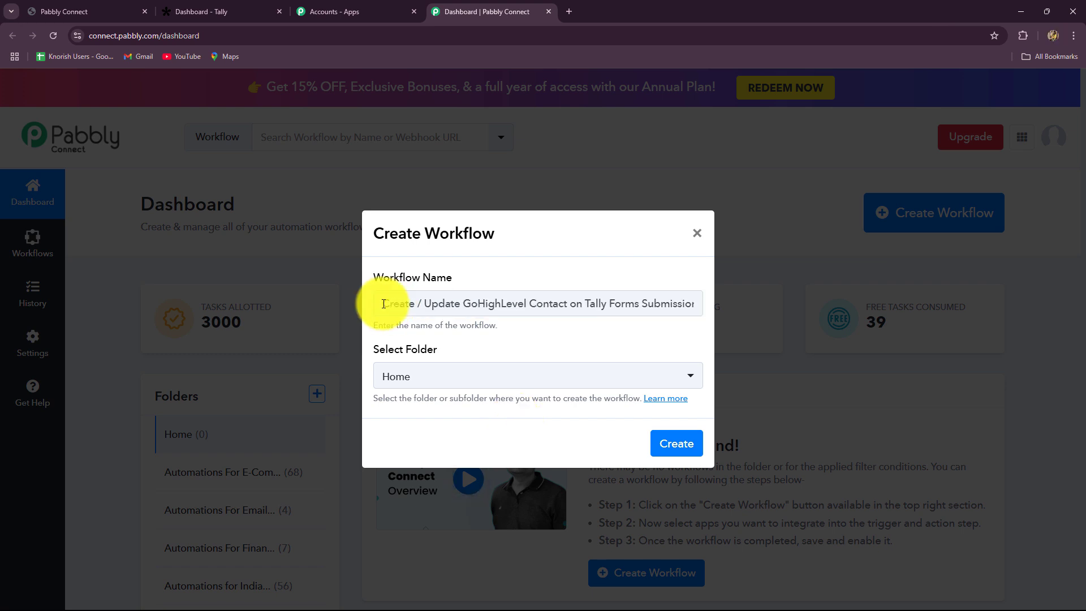
{"action": "left_click_drag", "start_coordinate": [391, 303], "coordinate": [766, 313]}
{"action": "left_click", "coordinate": [408, 374]}
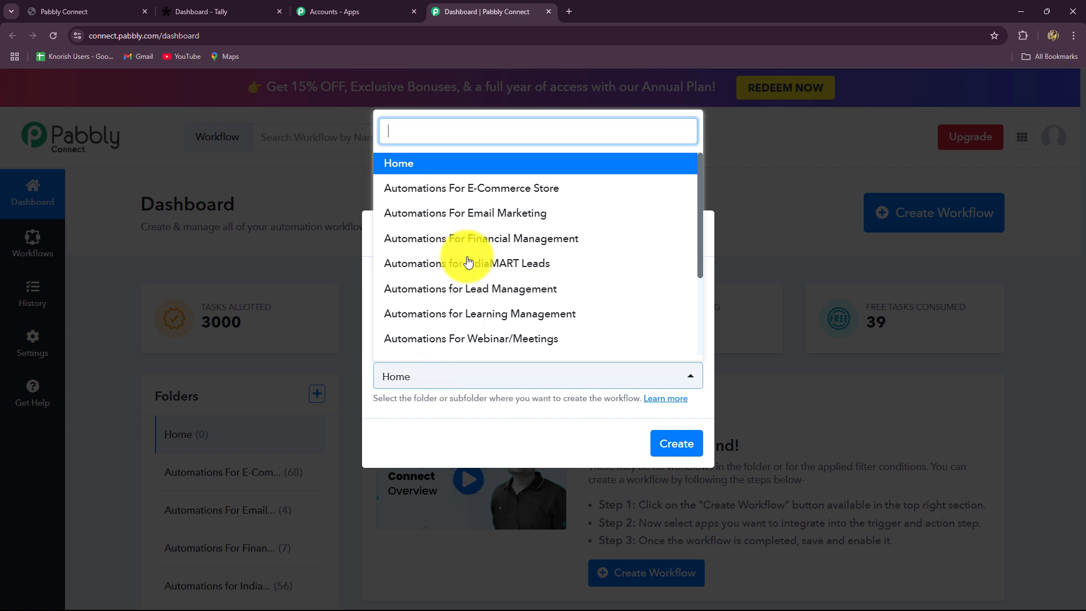
{"action": "scroll", "coordinate": [464, 248], "scroll_direction": "down", "scroll_amount": 3}
{"action": "scroll", "coordinate": [441, 317], "scroll_direction": "up", "scroll_amount": 3}
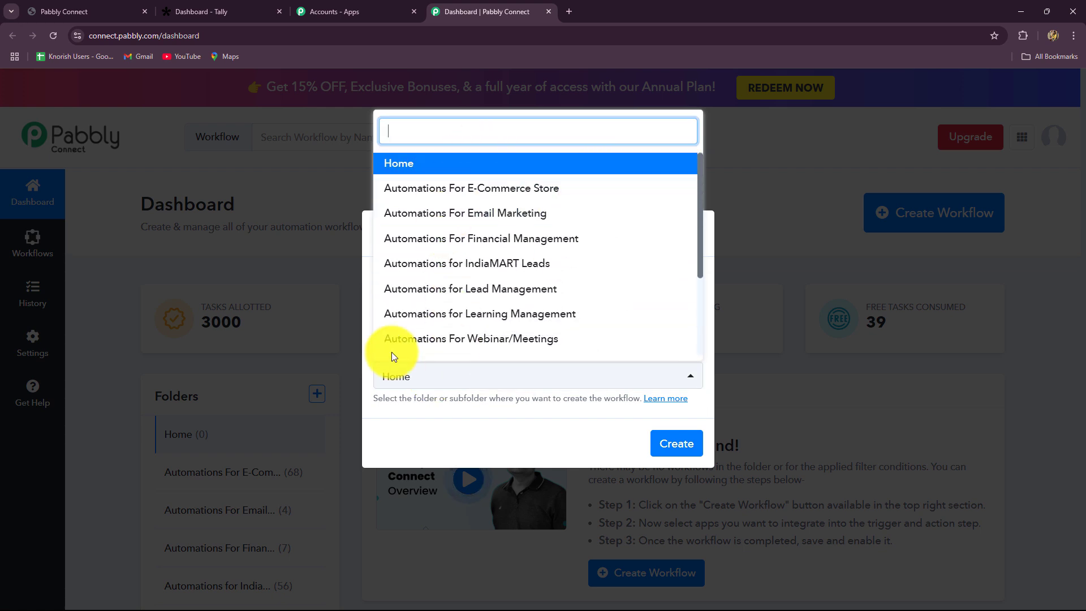
{"action": "scroll", "coordinate": [509, 339], "scroll_direction": "down", "scroll_amount": 5}
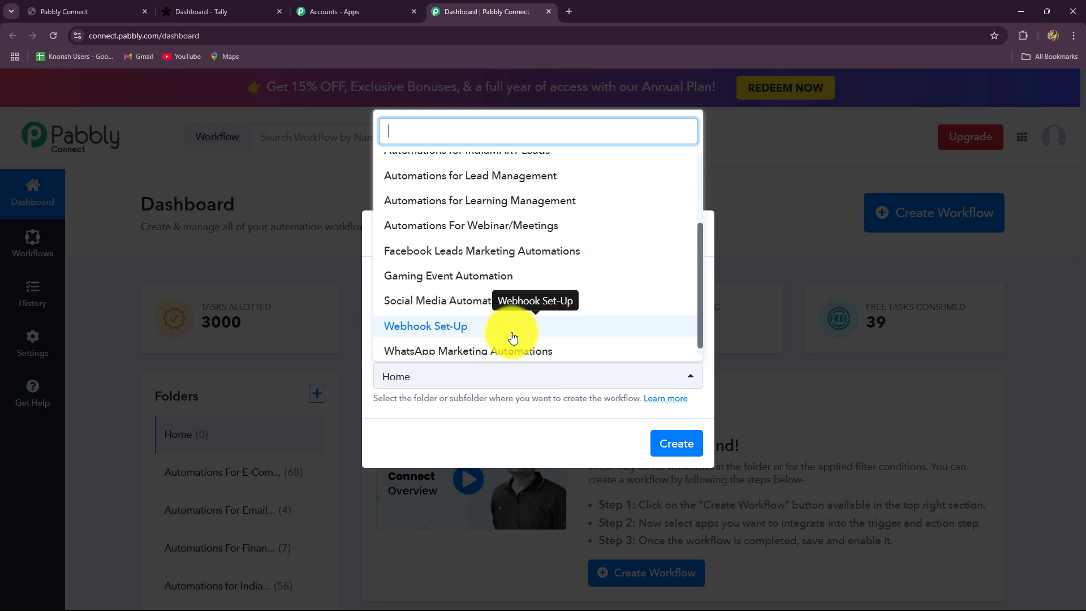
{"action": "scroll", "coordinate": [513, 338], "scroll_direction": "up", "scroll_amount": 1}
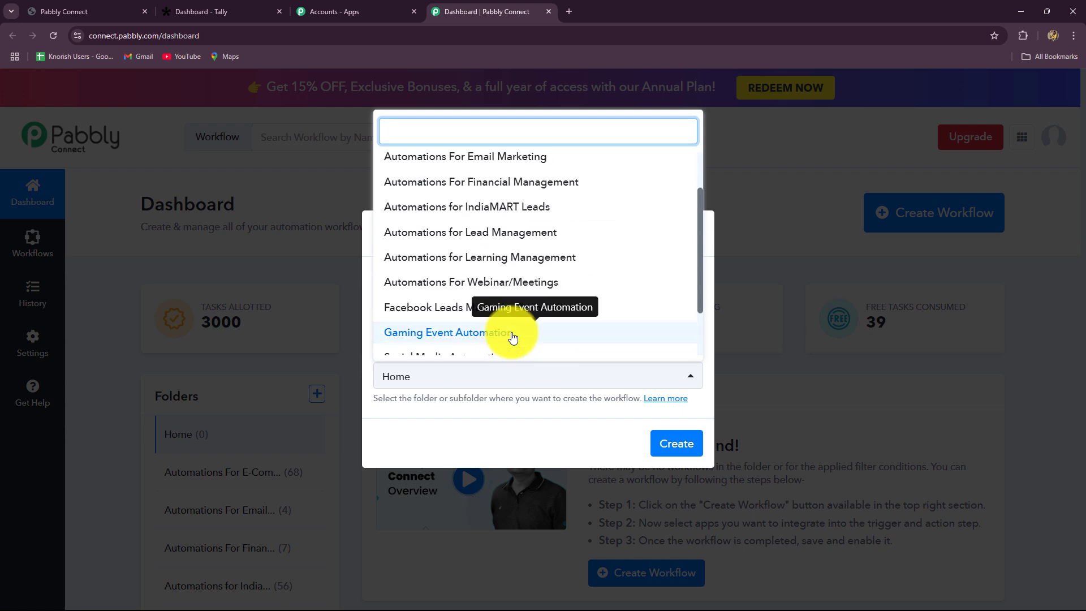
{"action": "left_click", "coordinate": [487, 232]}
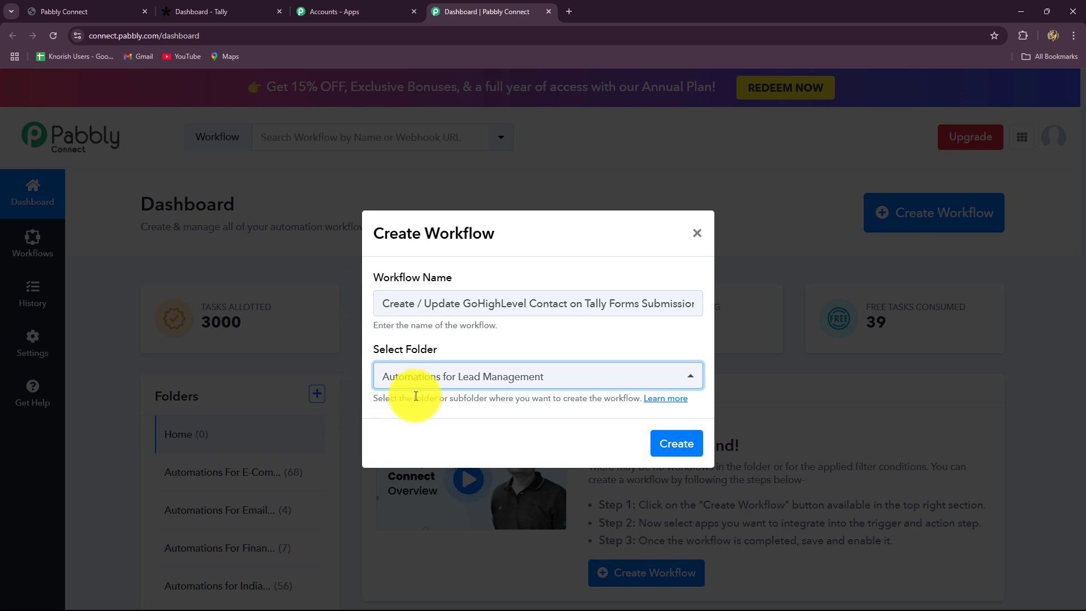
{"action": "left_click", "coordinate": [660, 445]}
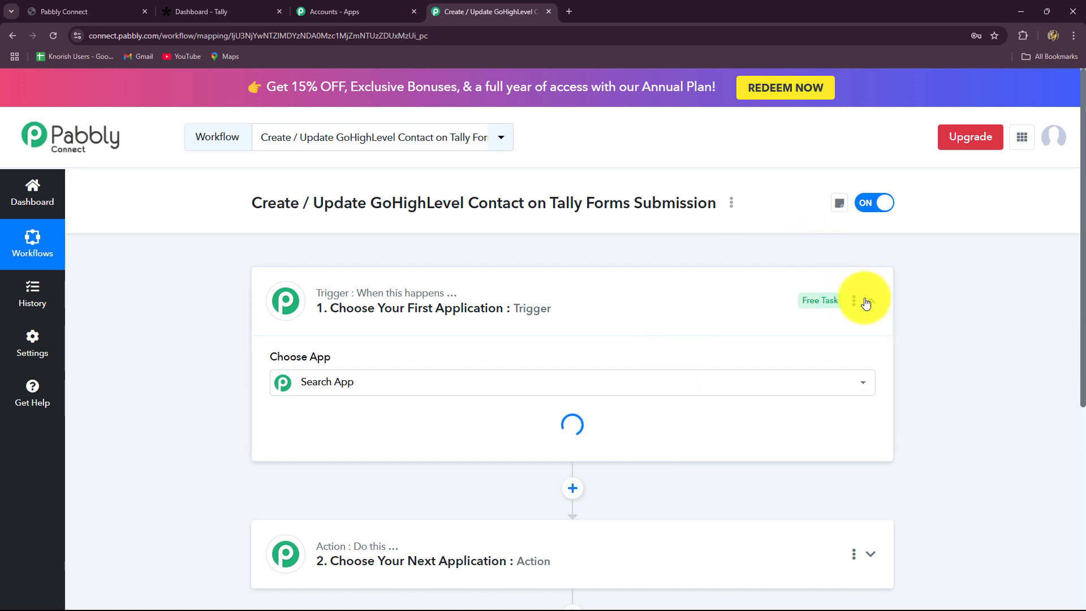
Toggle the '1. Choose Your First Application' trigger card in the new workflow editor.
{"action": "left_click", "coordinate": [866, 302]}
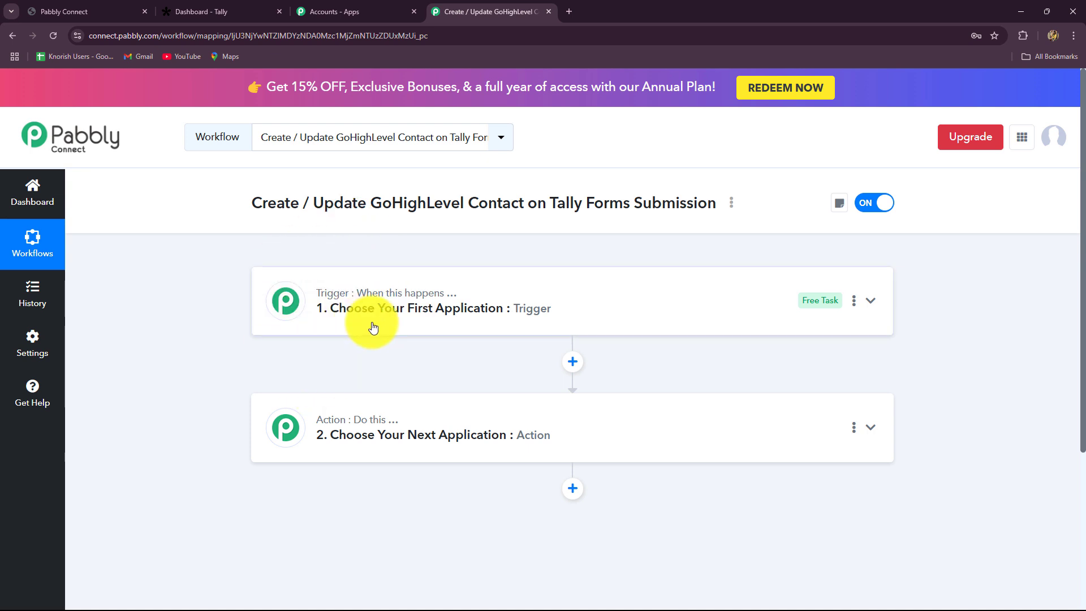
{"action": "mouse_move", "coordinate": [375, 423]}
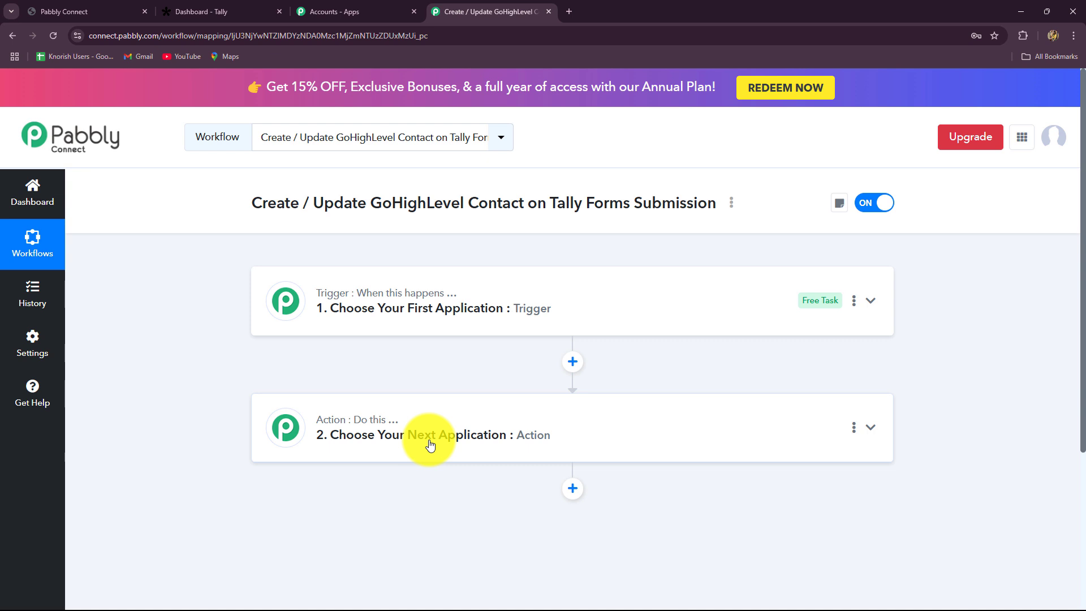
Search for 'Tally' and set it as the trigger step's application.
{"action": "left_click", "coordinate": [311, 283]}
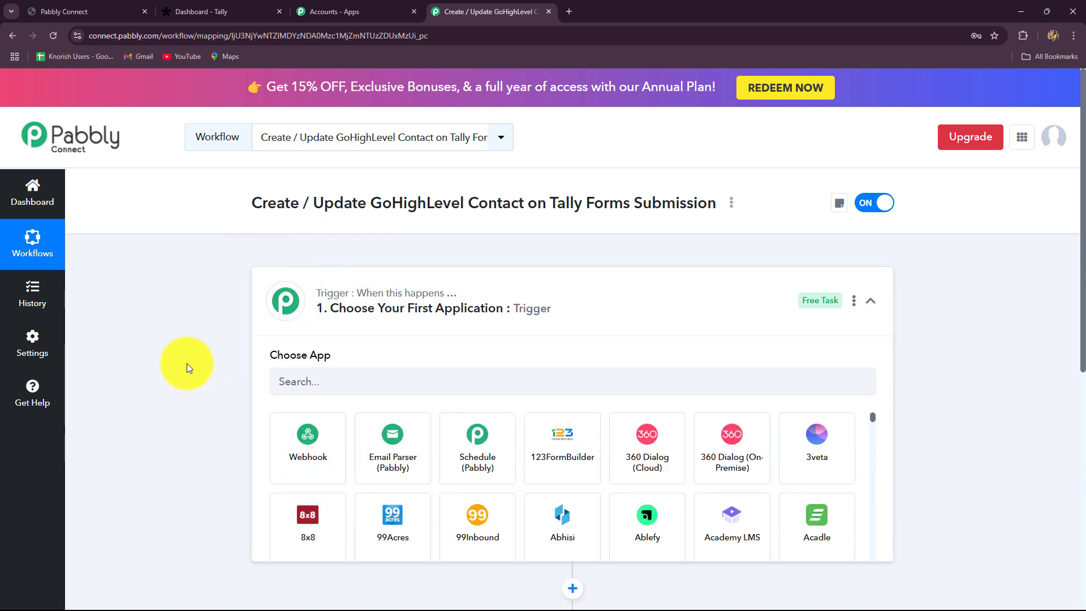
{"action": "scroll", "coordinate": [182, 368], "scroll_direction": "down", "scroll_amount": 2}
{"action": "left_click", "coordinate": [301, 265]}
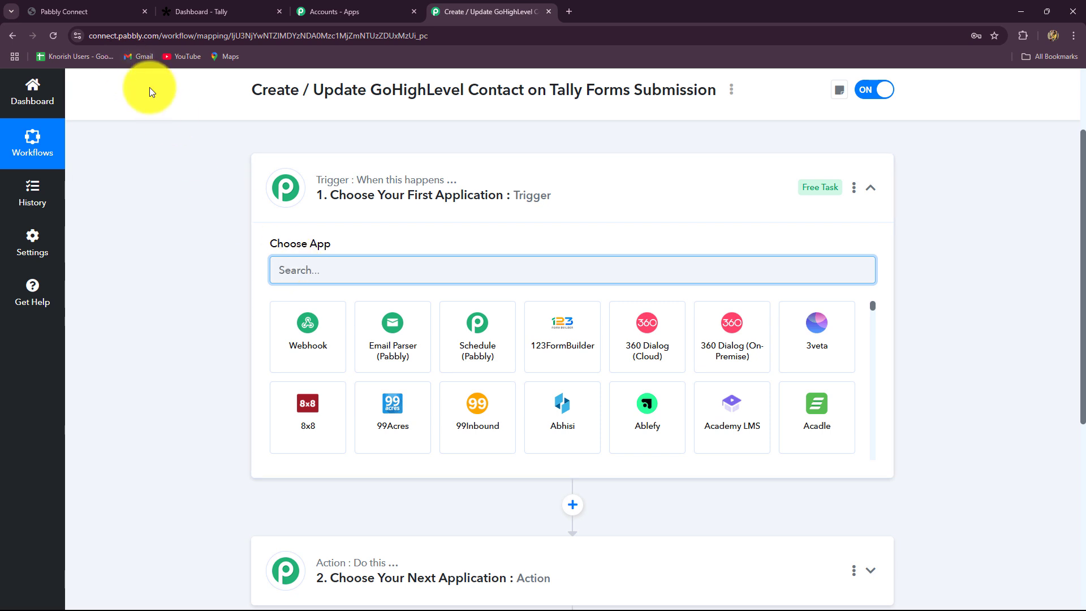
{"action": "left_click", "coordinate": [203, 11]}
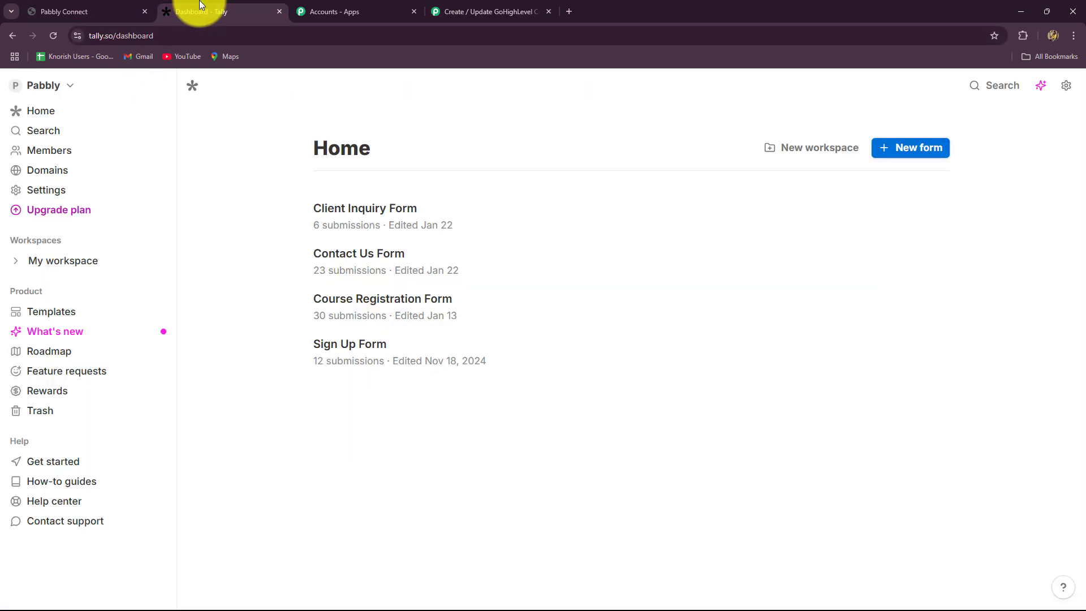
{"action": "left_click", "coordinate": [444, 9]}
{"action": "key", "text": "Caps_Lock"}
{"action": "type", "text": "Tall"}
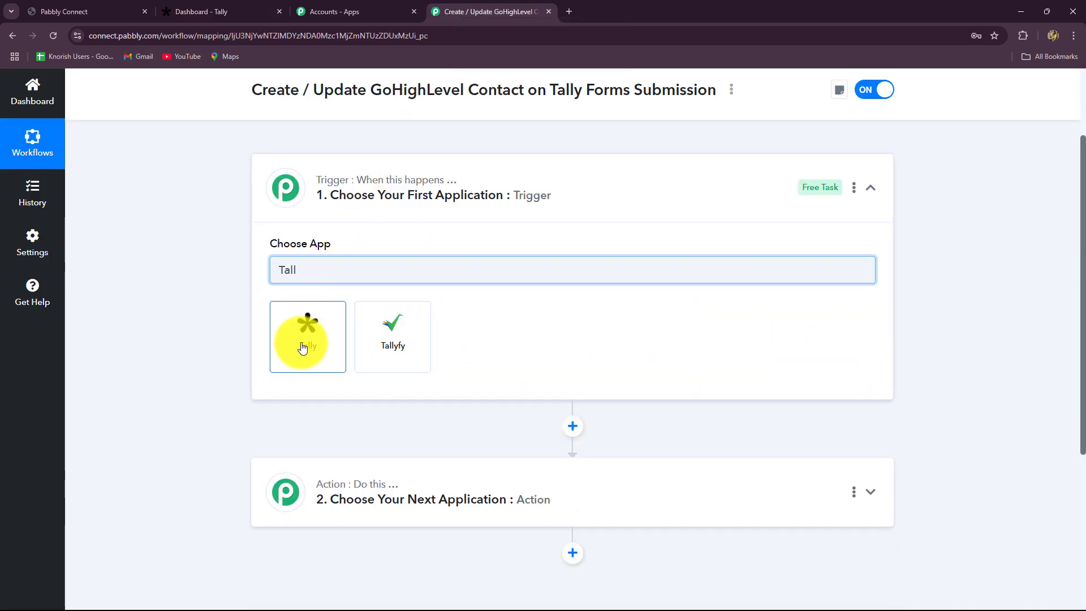
{"action": "left_click", "coordinate": [300, 347]}
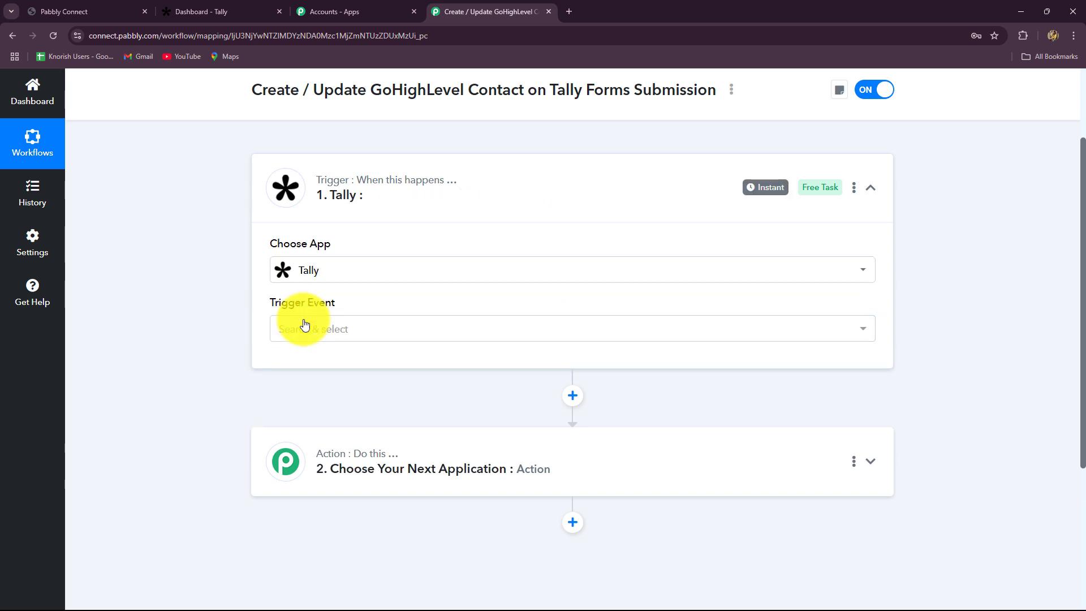
{"action": "left_click", "coordinate": [298, 324]}
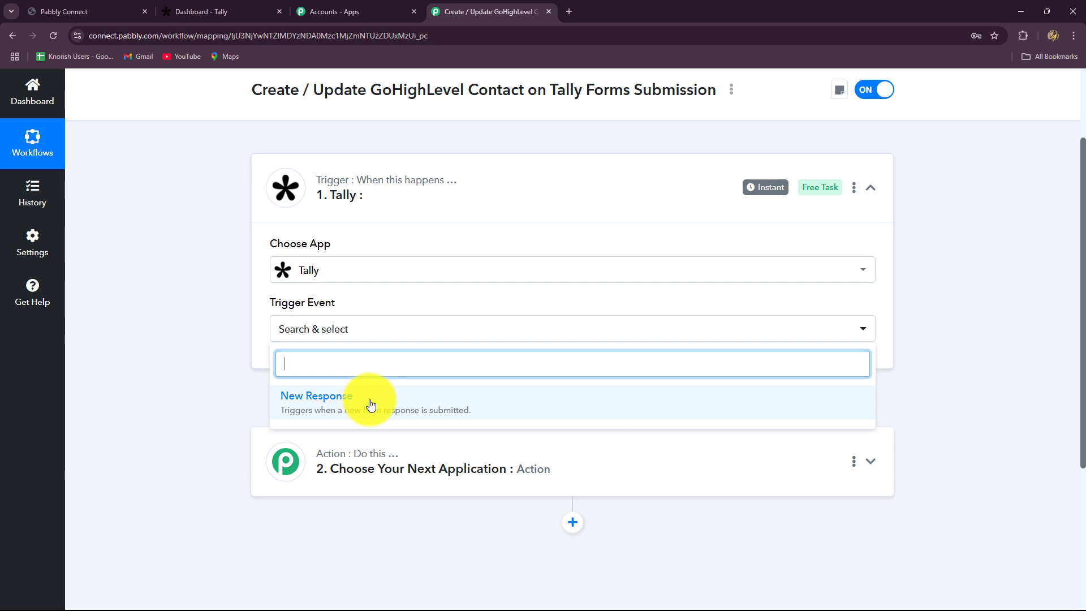
Choose New Response as the Tally trigger event and highlight the webhook setup steps.
{"action": "left_click", "coordinate": [372, 405]}
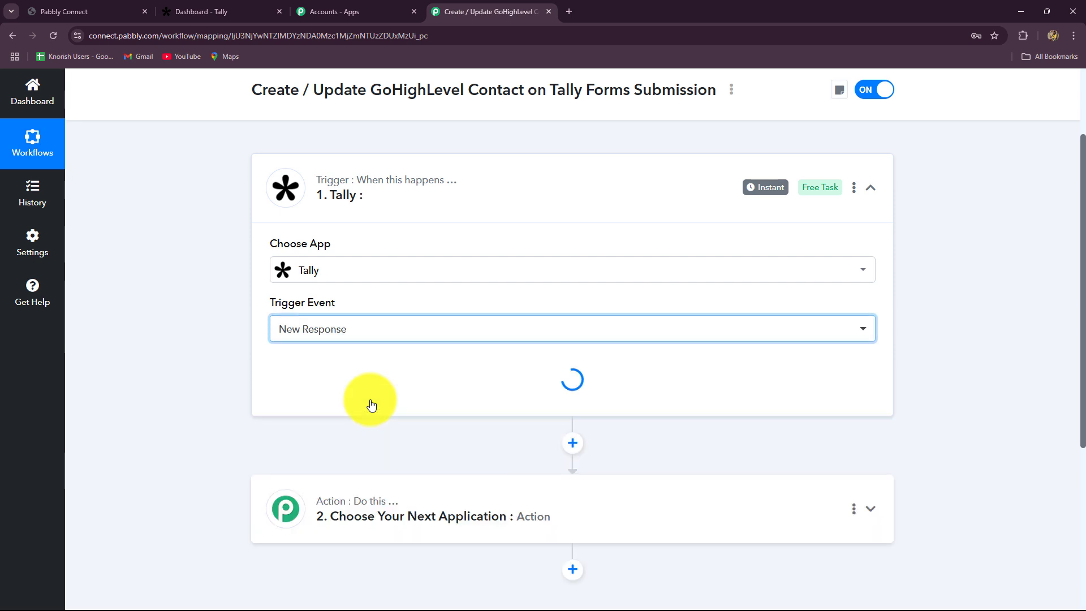
{"action": "scroll", "coordinate": [157, 400], "scroll_direction": "down", "scroll_amount": 2}
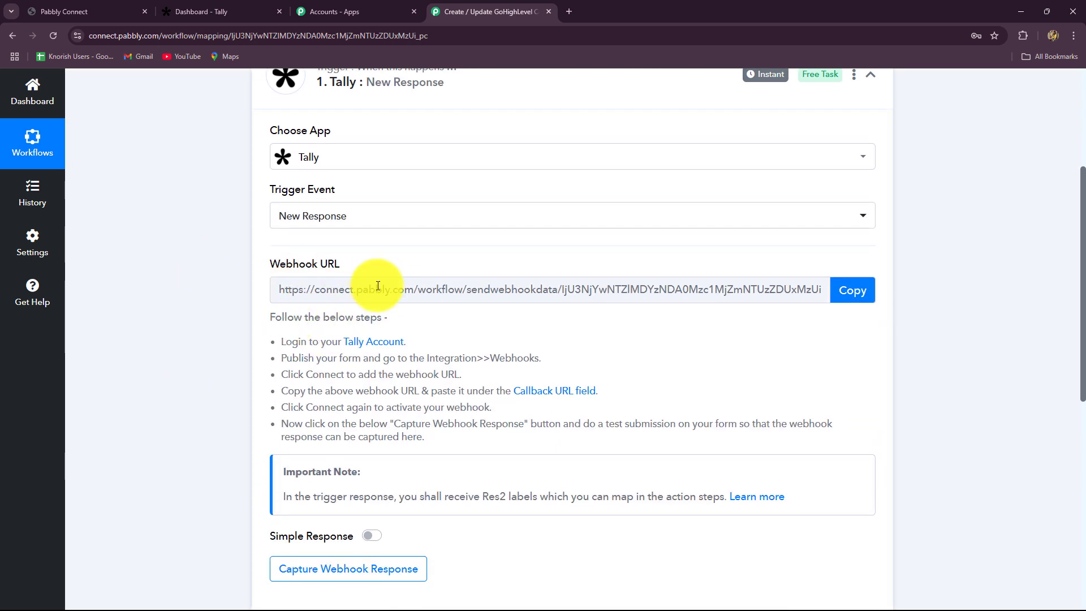
{"action": "scroll", "coordinate": [266, 170], "scroll_direction": "up", "scroll_amount": 1}
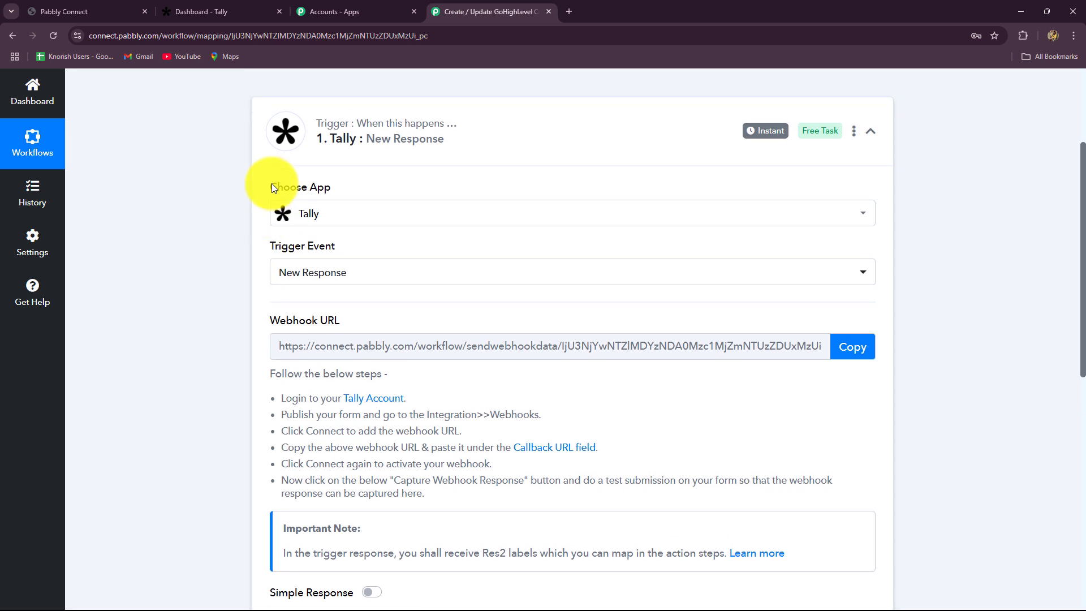
{"action": "scroll", "coordinate": [207, 315], "scroll_direction": "down", "scroll_amount": 2}
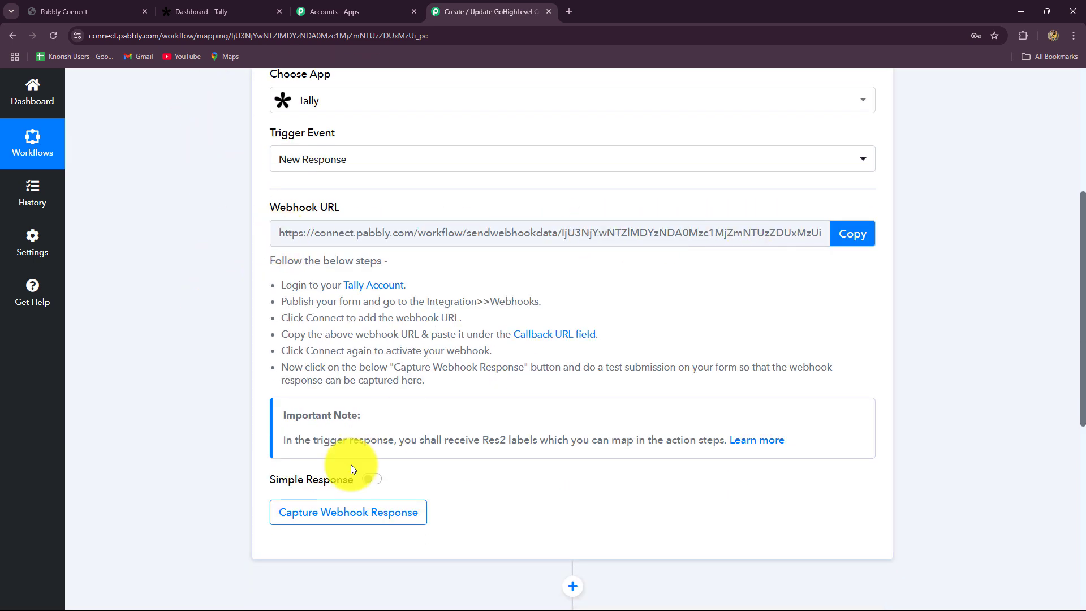
{"action": "left_click_drag", "start_coordinate": [282, 280], "coordinate": [442, 375]}
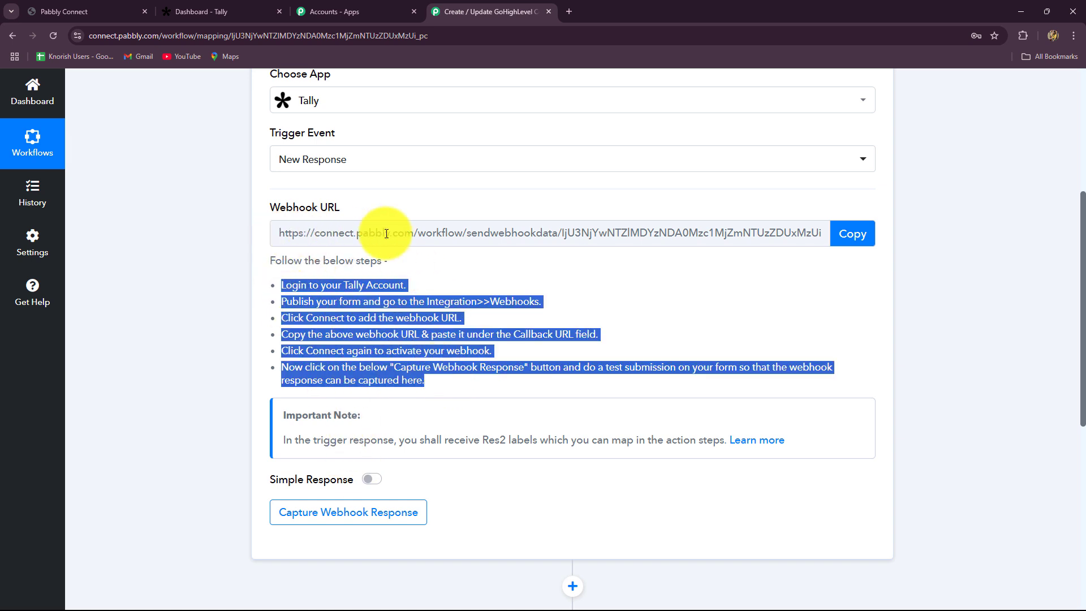
Copy the trigger's webhook URL and go over to the Tally dashboard.
{"action": "left_click", "coordinate": [207, 14]}
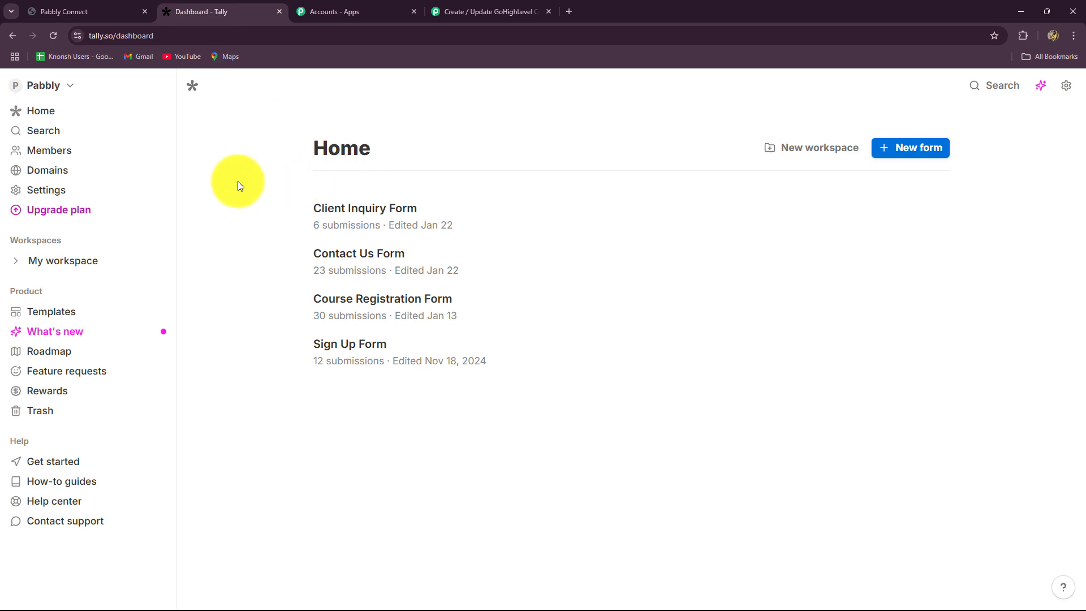
{"action": "left_click", "coordinate": [470, 16]}
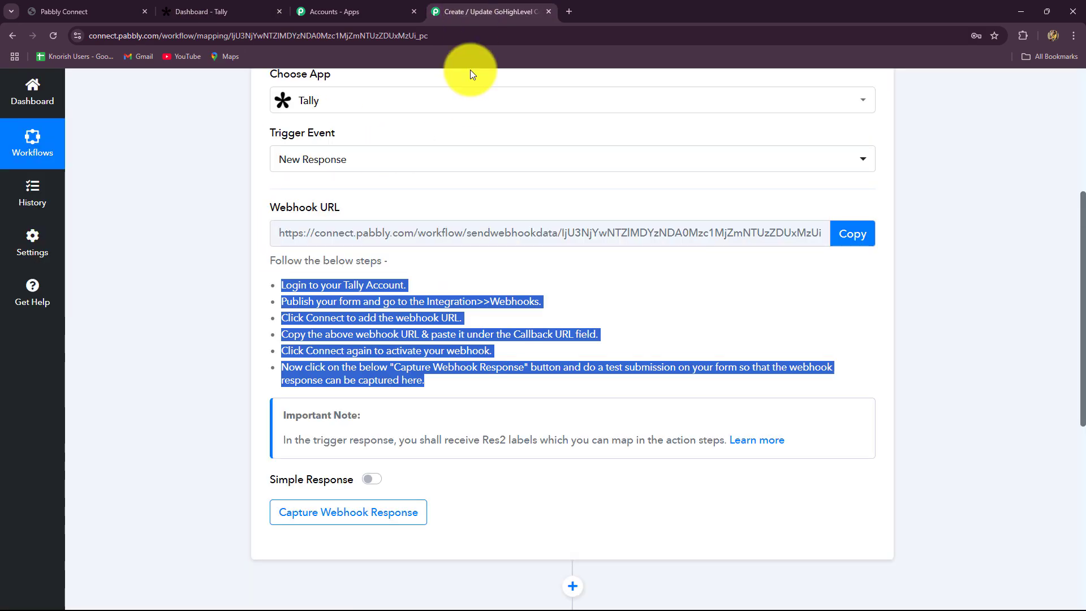
{"action": "left_click", "coordinate": [218, 14]}
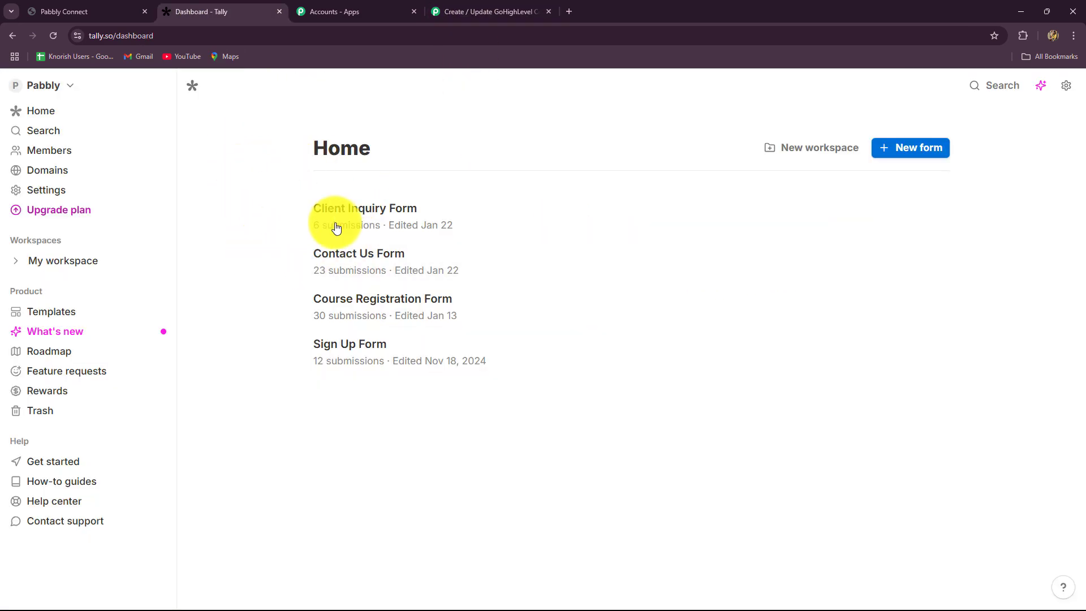
{"action": "left_click", "coordinate": [463, 11]}
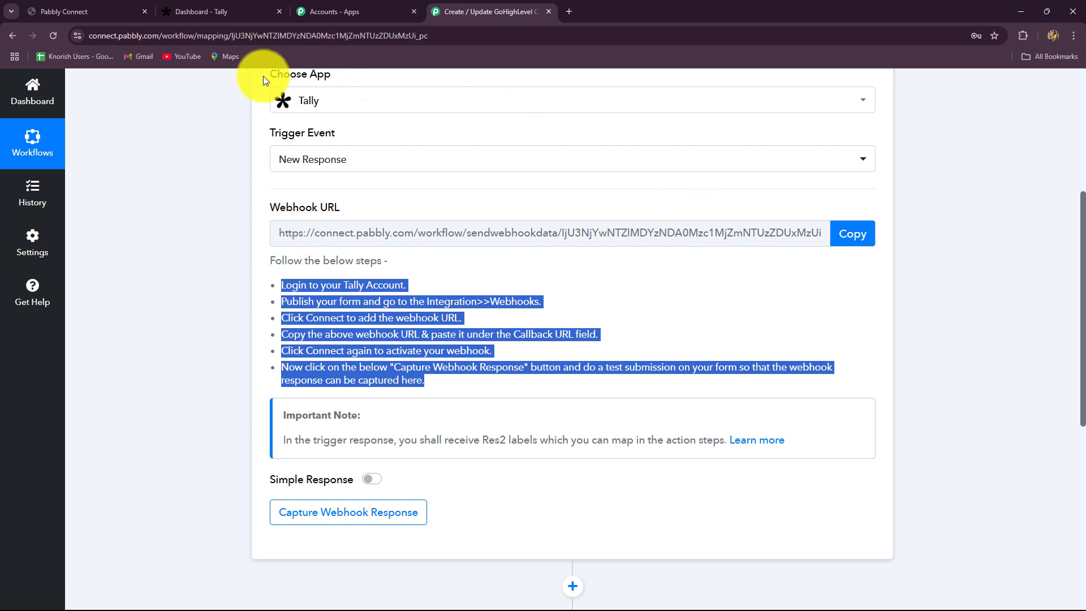
{"action": "left_click", "coordinate": [844, 233]}
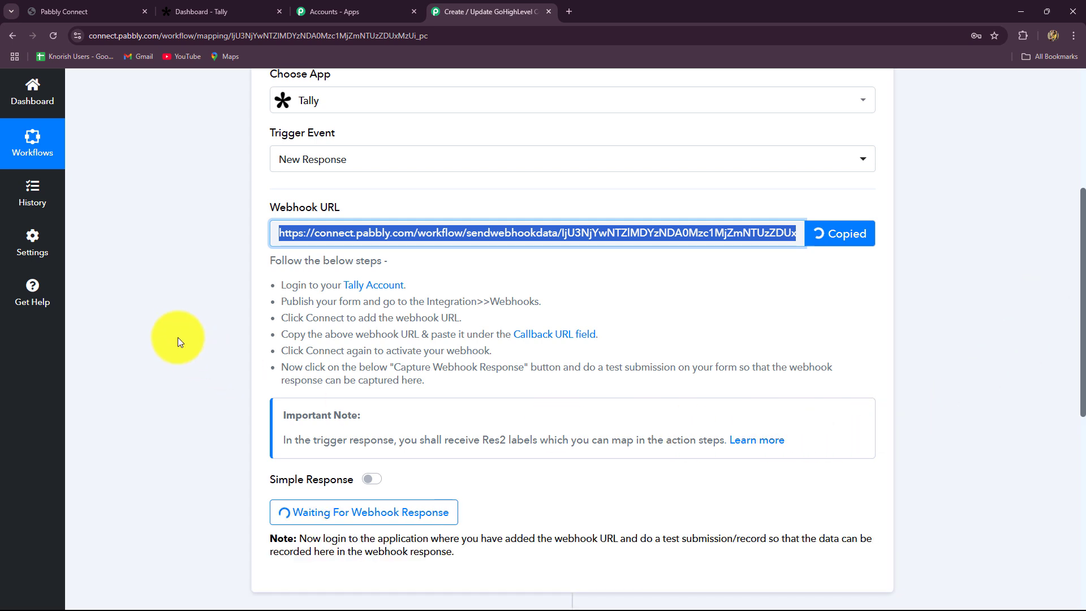
{"action": "left_click", "coordinate": [191, 11]}
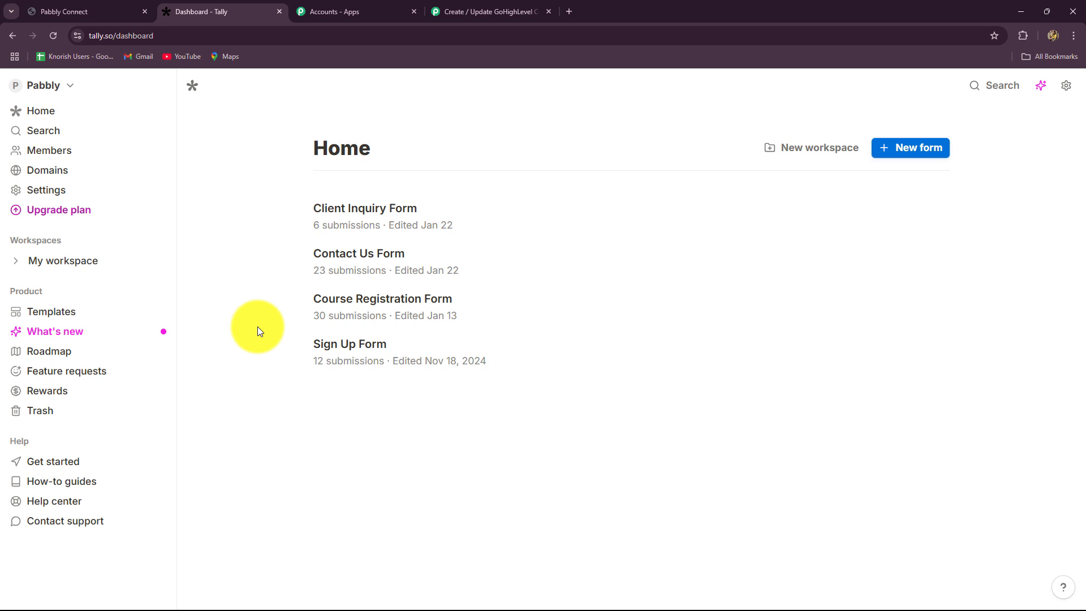
Open the Client Inquiry Form's integrations and delete its existing webhook connection.
{"action": "mouse_move", "coordinate": [508, 347]}
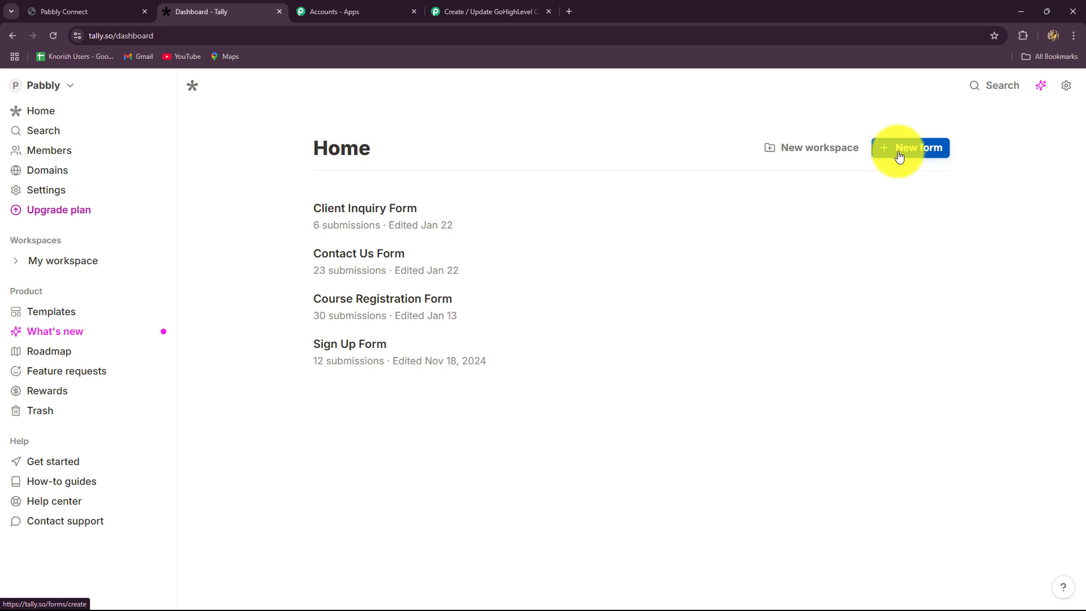
{"action": "left_click", "coordinate": [920, 151]}
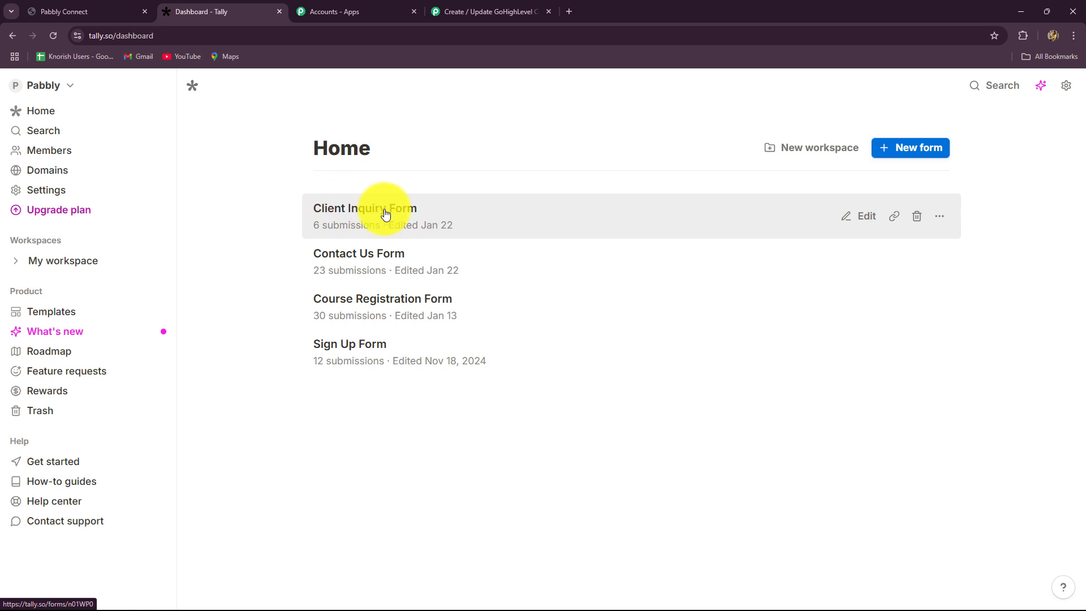
{"action": "left_click", "coordinate": [385, 214]}
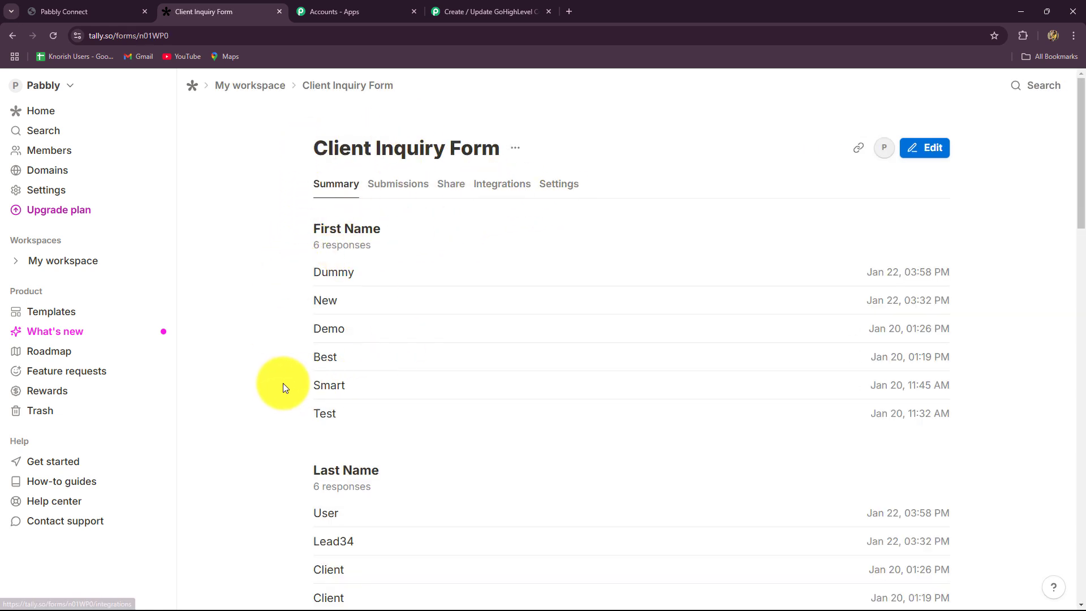
{"action": "scroll", "coordinate": [315, 194], "scroll_direction": "down", "scroll_amount": 1}
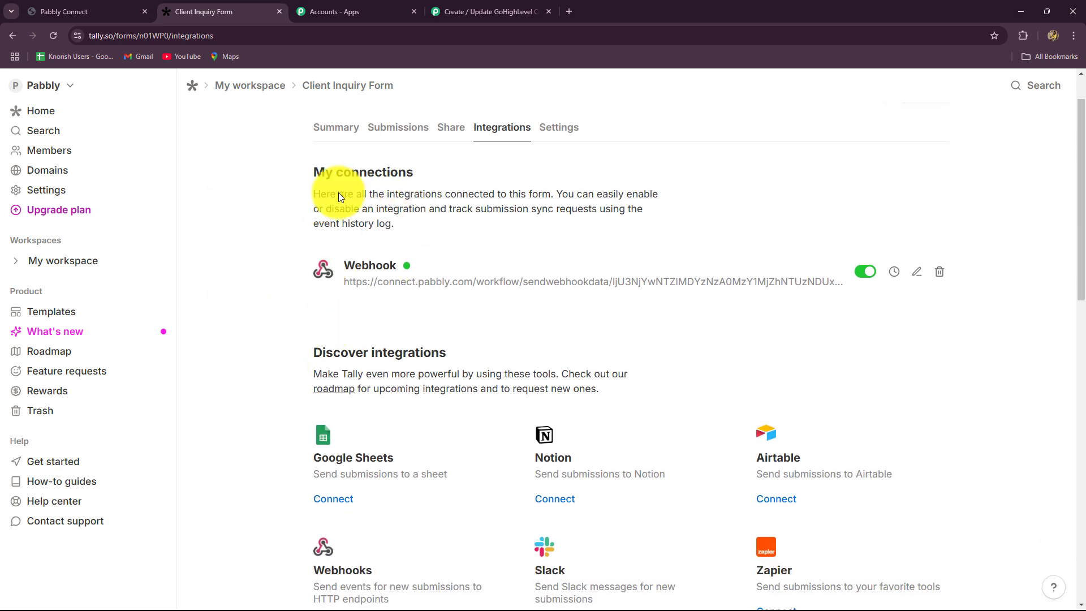
{"action": "left_click", "coordinate": [940, 271]}
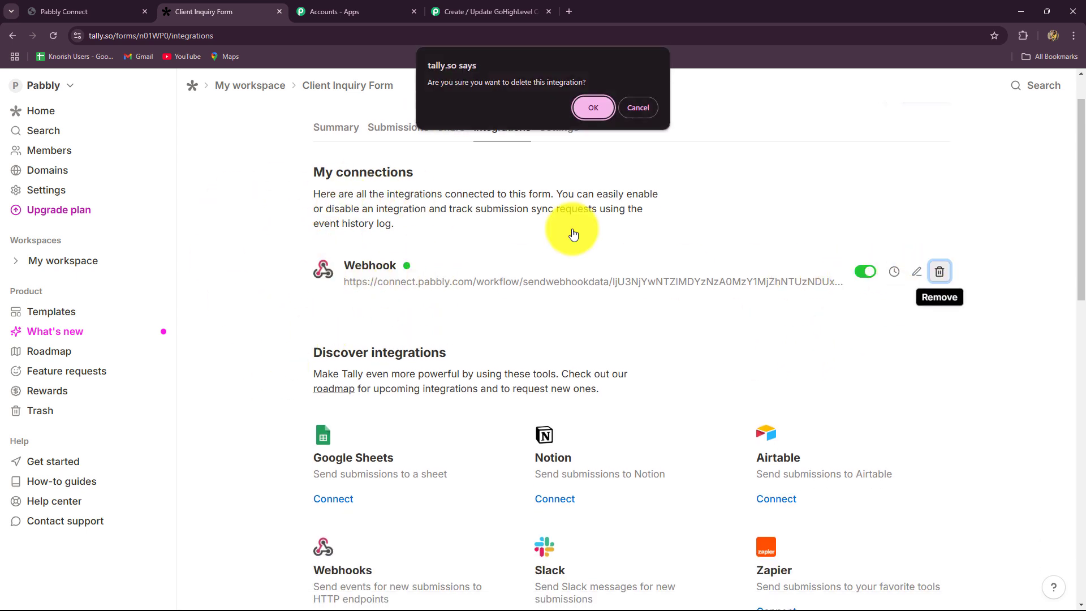
{"action": "left_click", "coordinate": [596, 107]}
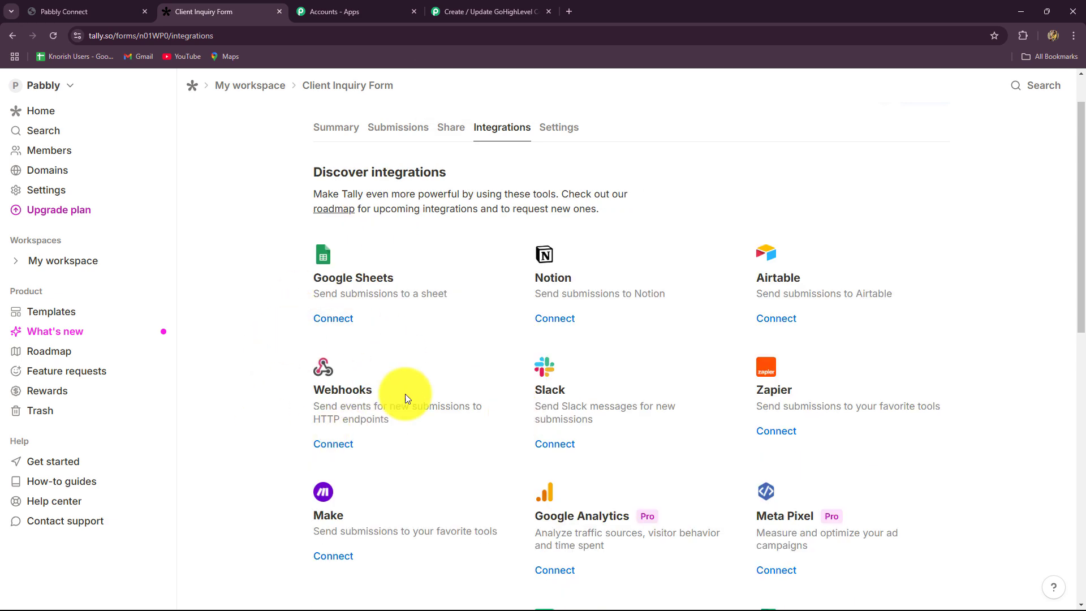
Connect a new webhook using the pasted Pabbly Connect webhook URL.
{"action": "left_click", "coordinate": [334, 444]}
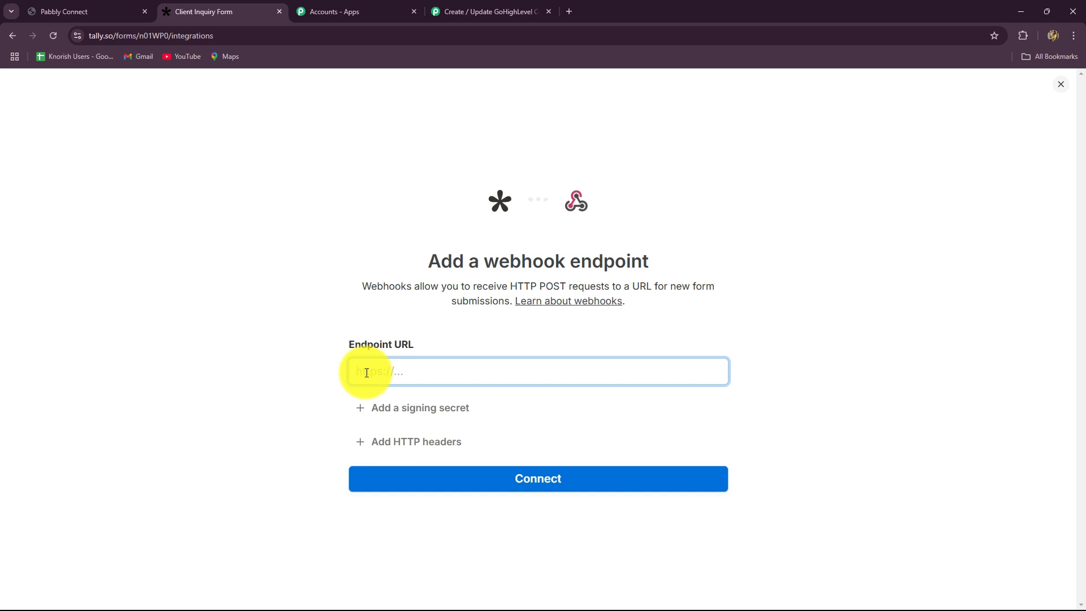
{"action": "key", "text": "ctrl+v"}
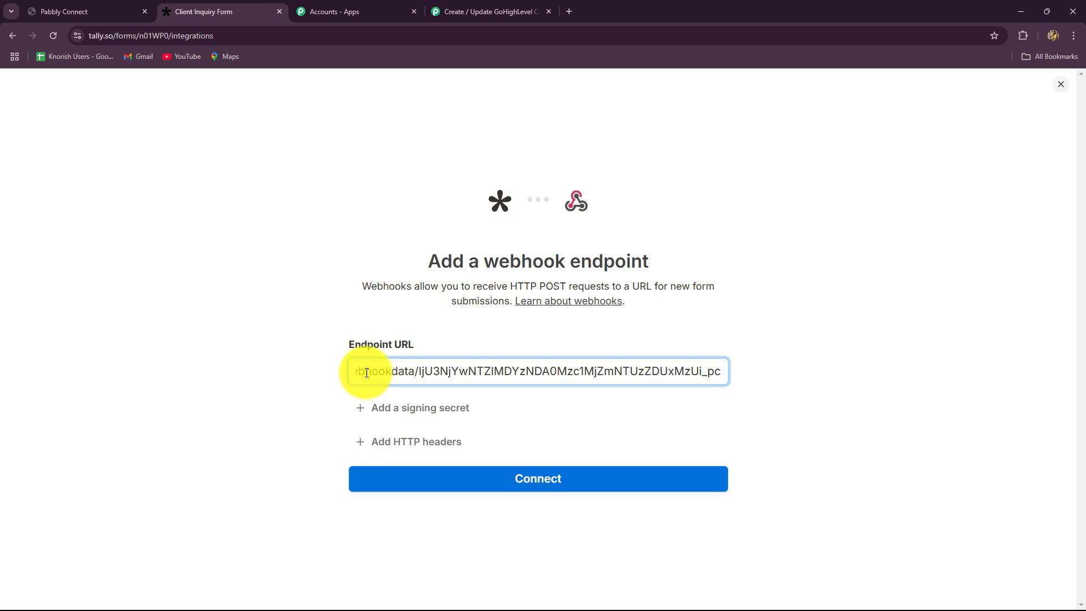
{"action": "left_click", "coordinate": [516, 482]}
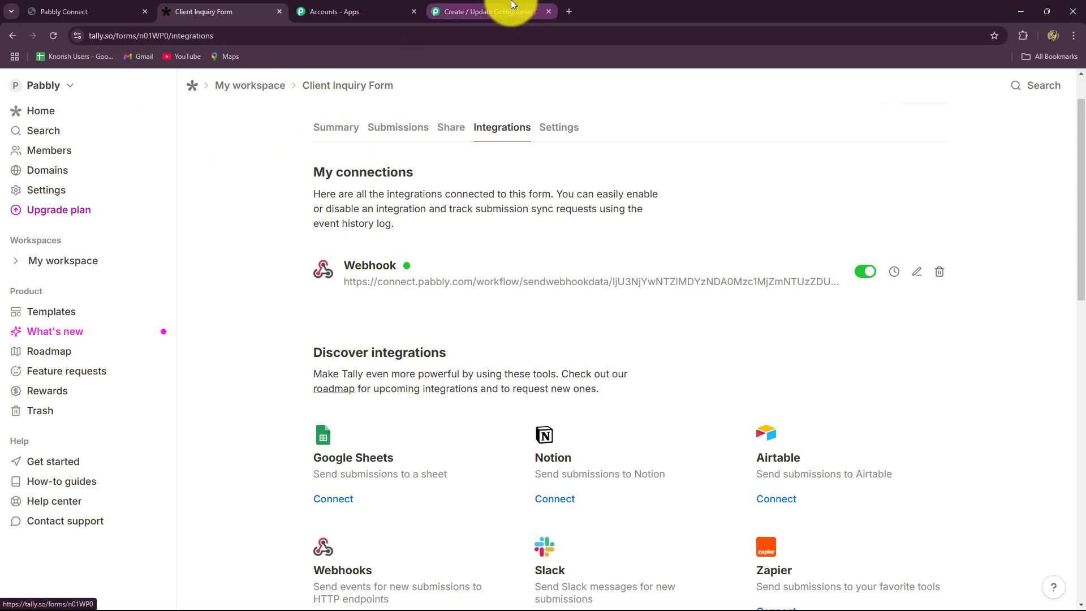
Turn on Simple Response for the waiting Pabbly Tally trigger.
{"action": "left_click", "coordinate": [487, 11]}
{"action": "scroll", "coordinate": [262, 388], "scroll_direction": "down", "scroll_amount": 2}
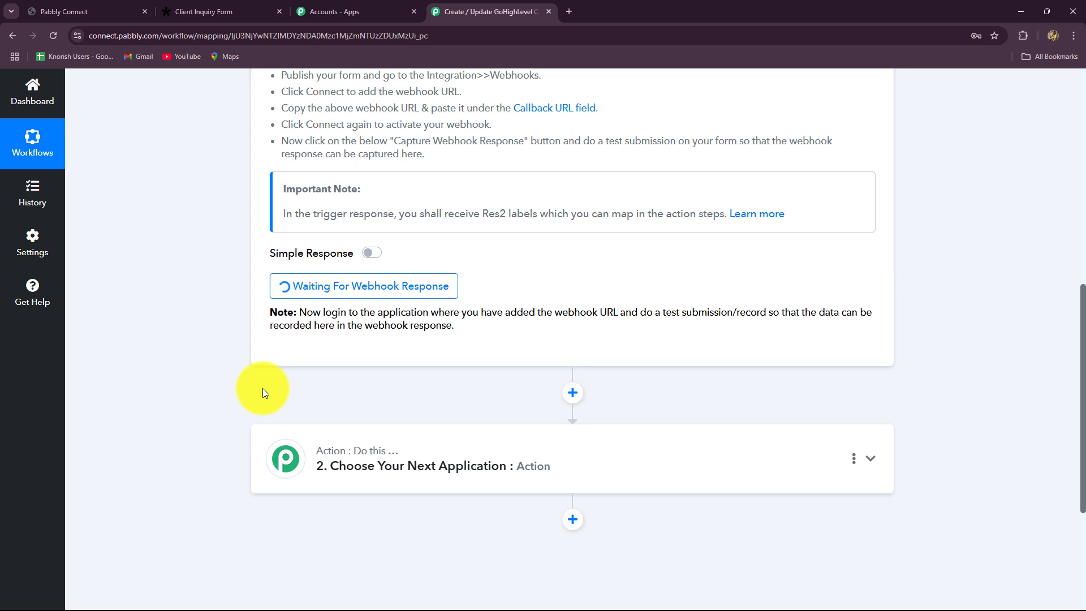
{"action": "left_click", "coordinate": [372, 252]}
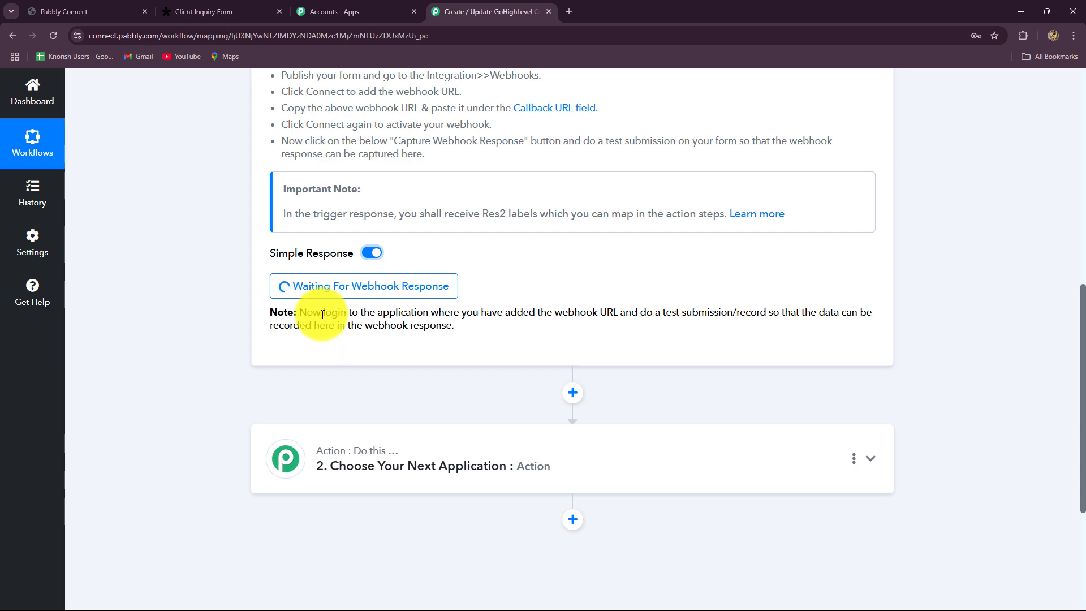
{"action": "left_click_drag", "start_coordinate": [321, 313], "coordinate": [463, 333]}
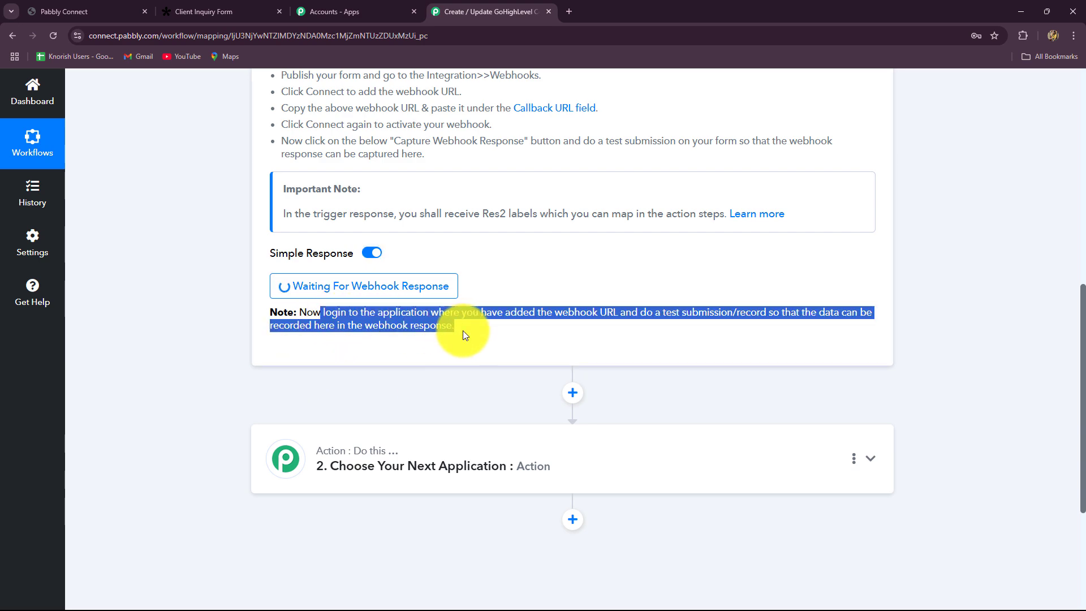
Return to the Client Inquiry Form's integrations showing the active Pabbly webhook.
{"action": "left_click", "coordinate": [238, 11]}
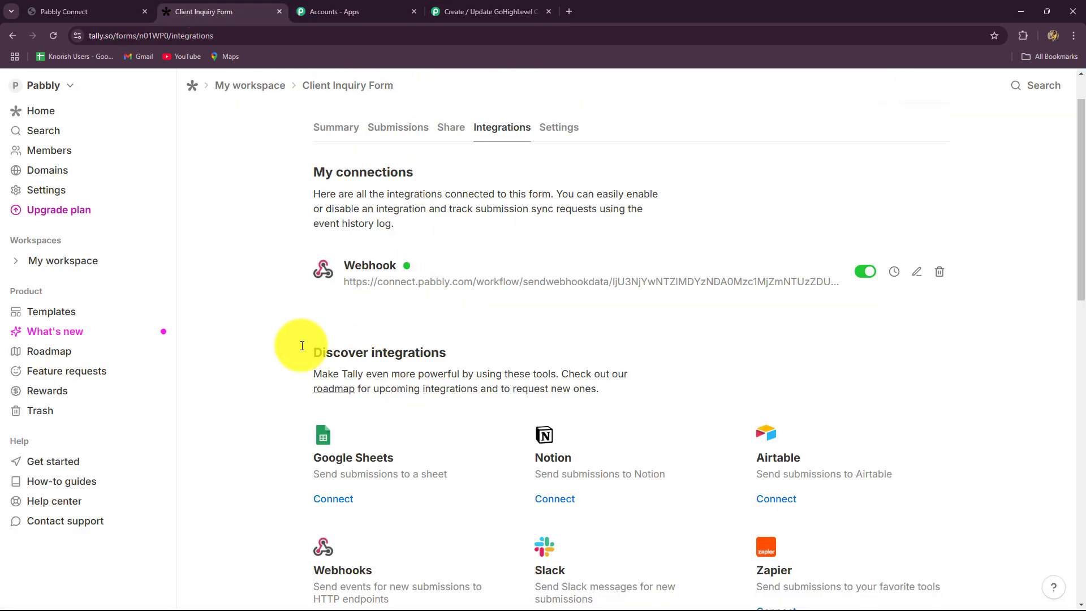
{"action": "left_click", "coordinate": [480, 11]}
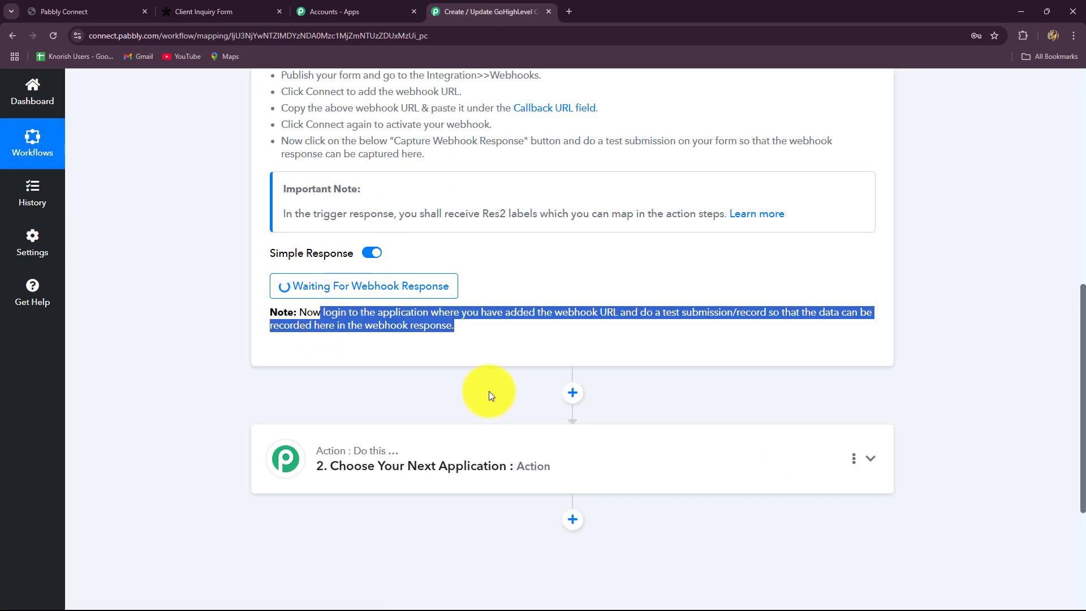
{"action": "left_click", "coordinate": [487, 348]}
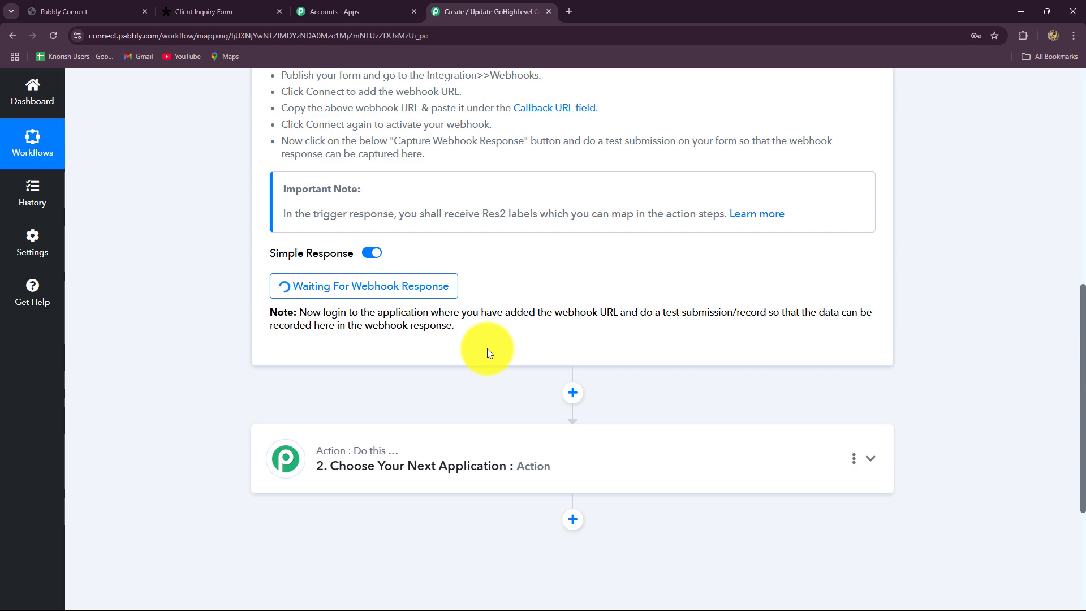
{"action": "scroll", "coordinate": [487, 349], "scroll_direction": "up", "scroll_amount": 3}
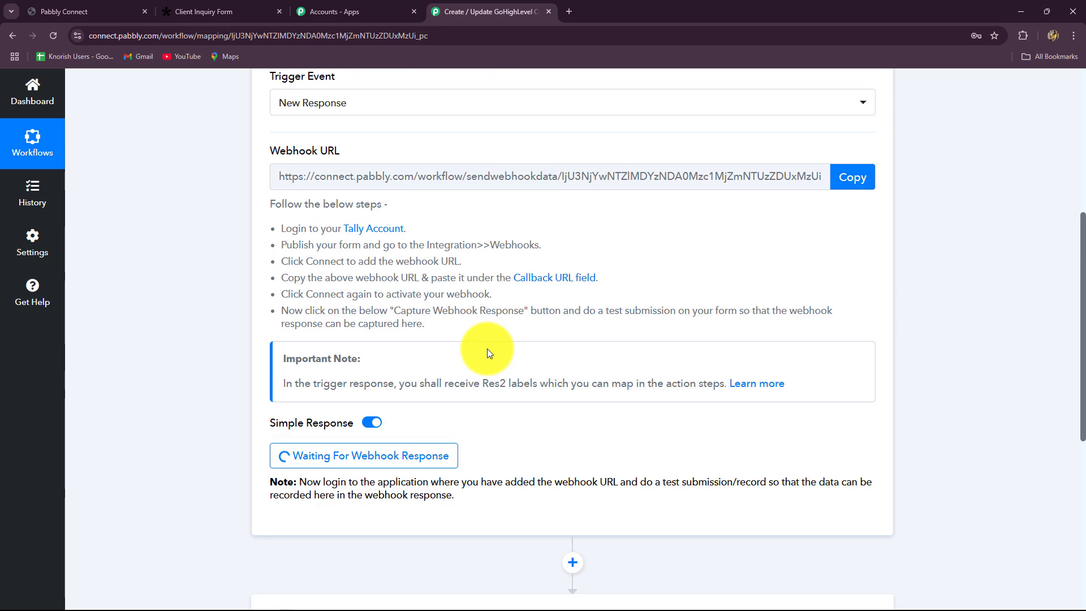
{"action": "left_click", "coordinate": [187, 13]}
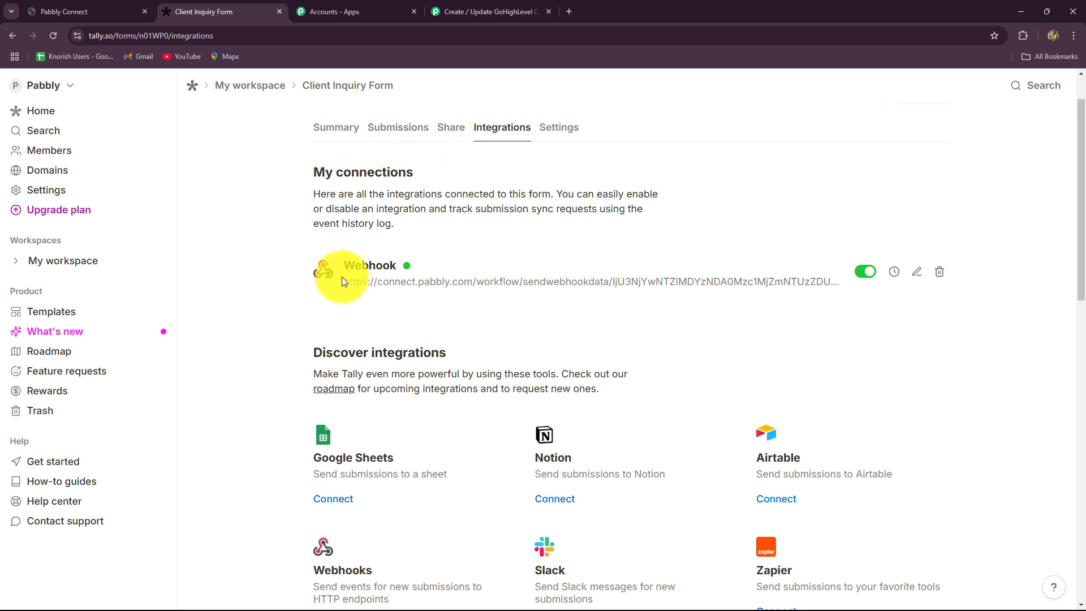
Copy the Client Inquiry Form's public share link and load the form in a new tab.
{"action": "left_click", "coordinate": [451, 128]}
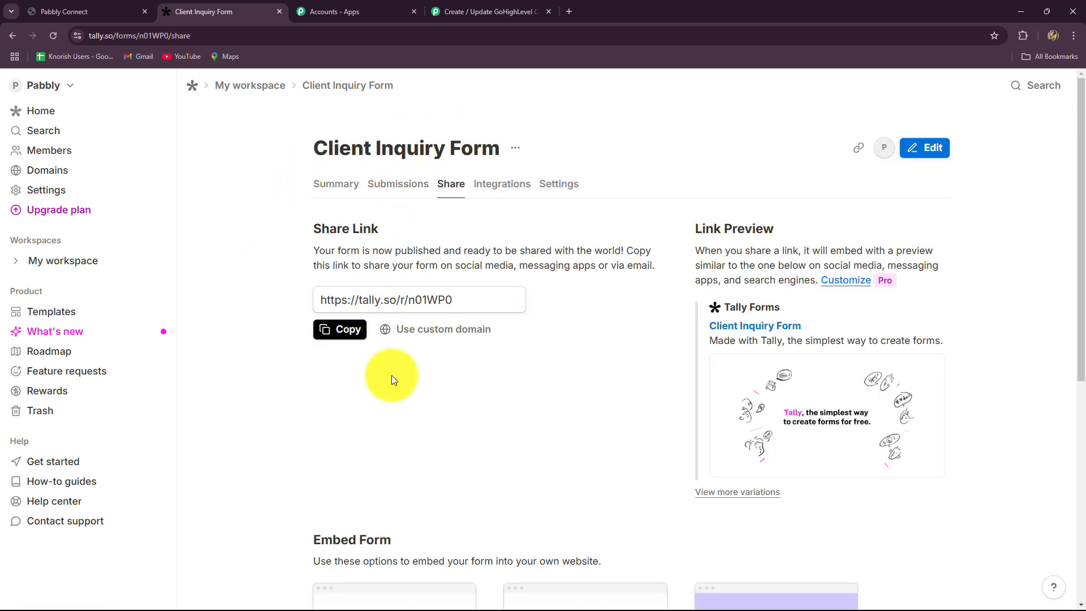
{"action": "left_click", "coordinate": [343, 328]}
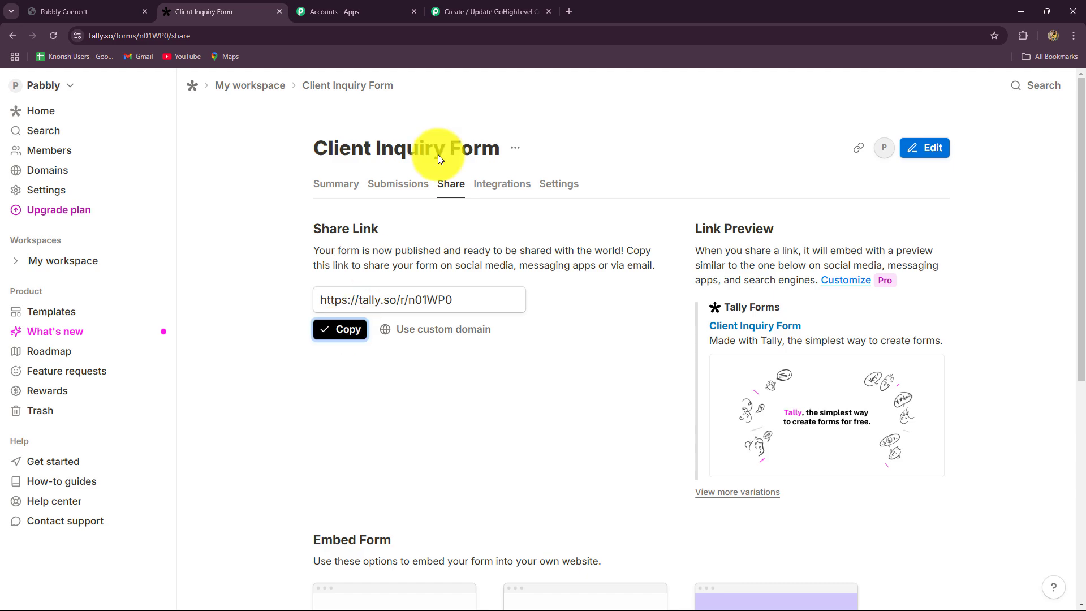
{"action": "left_click", "coordinate": [569, 11]}
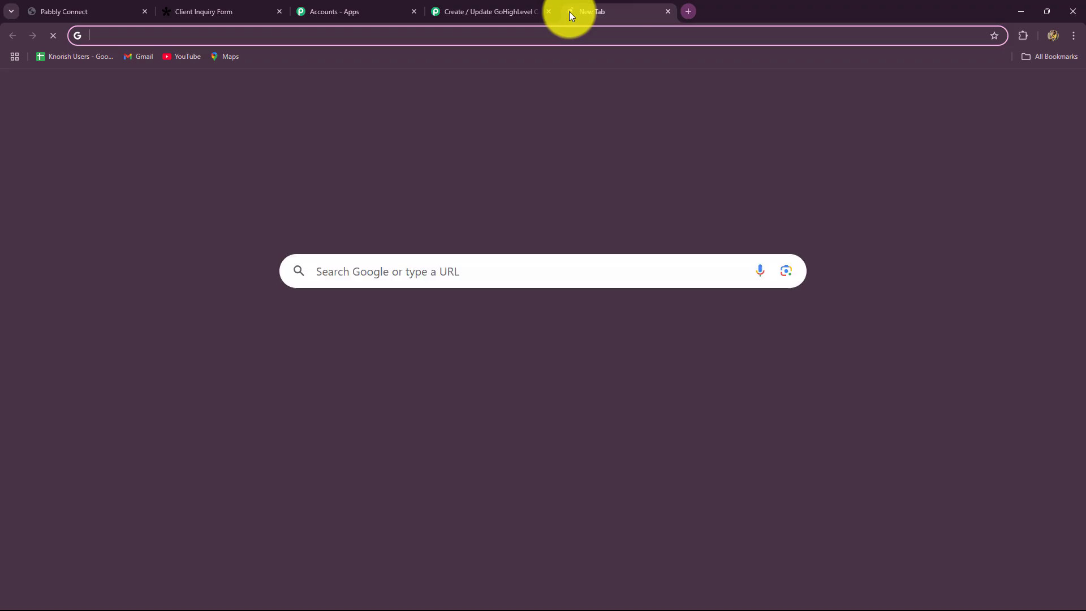
{"action": "key", "text": "ctrl+v"}
{"action": "key", "text": "Return"}
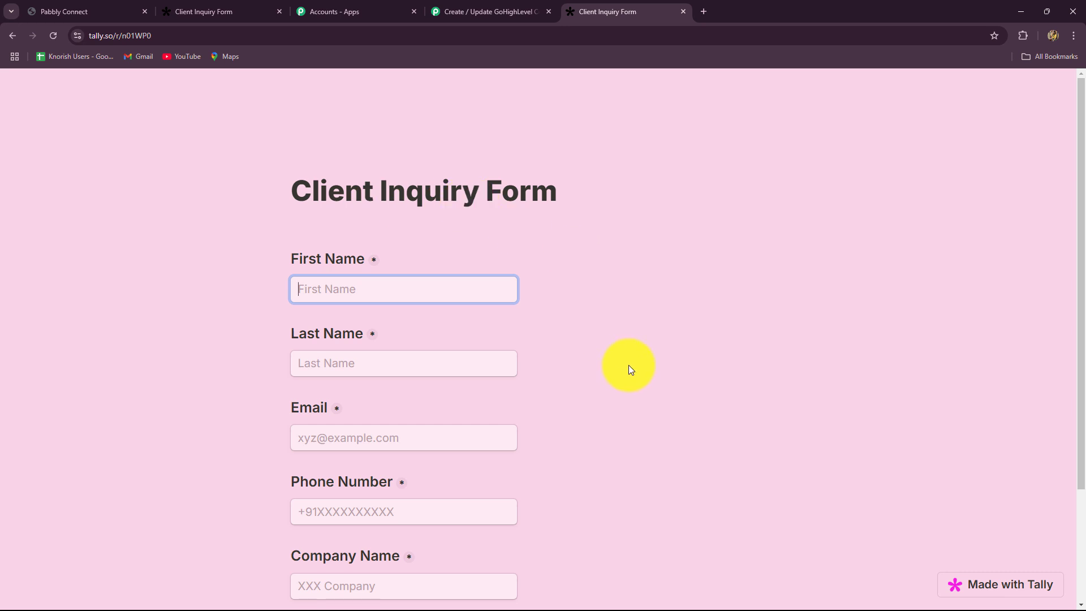
{"action": "scroll", "coordinate": [629, 368], "scroll_direction": "down", "scroll_amount": 3}
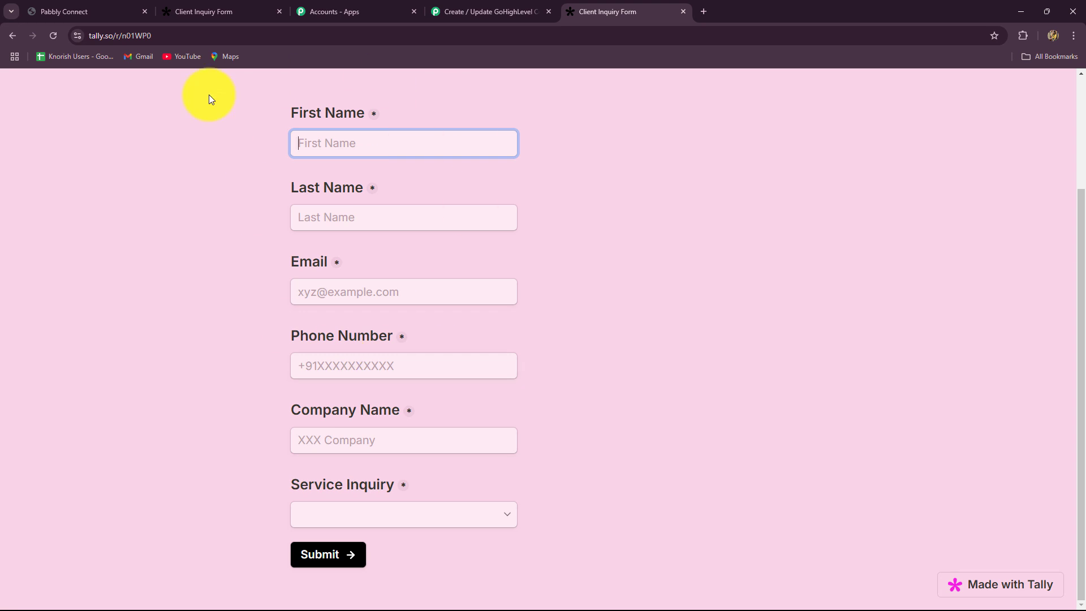
{"action": "left_click", "coordinate": [457, 10]}
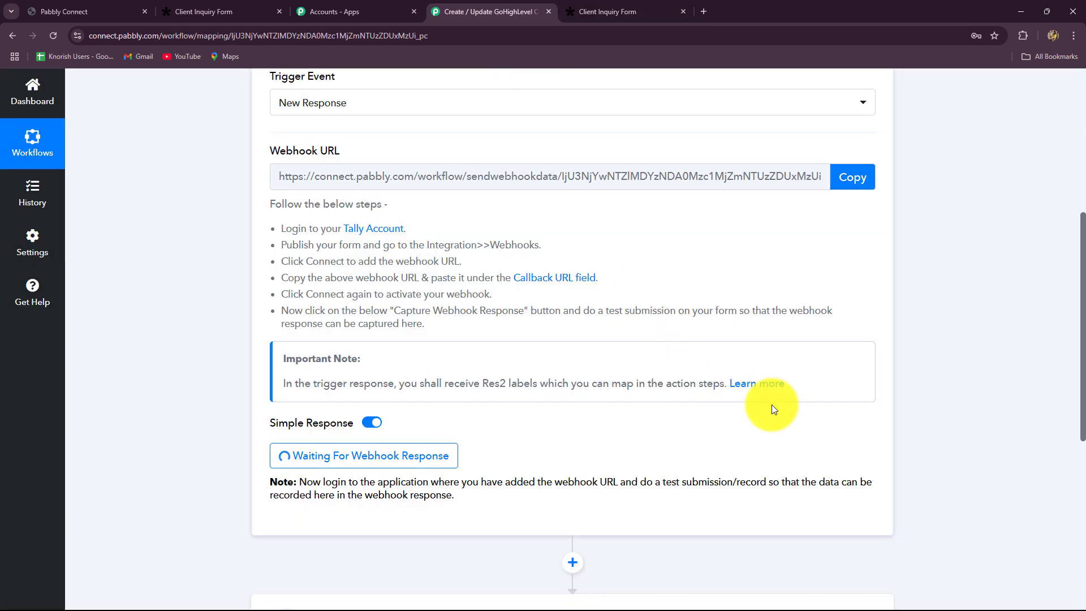
{"action": "left_click", "coordinate": [608, 10]}
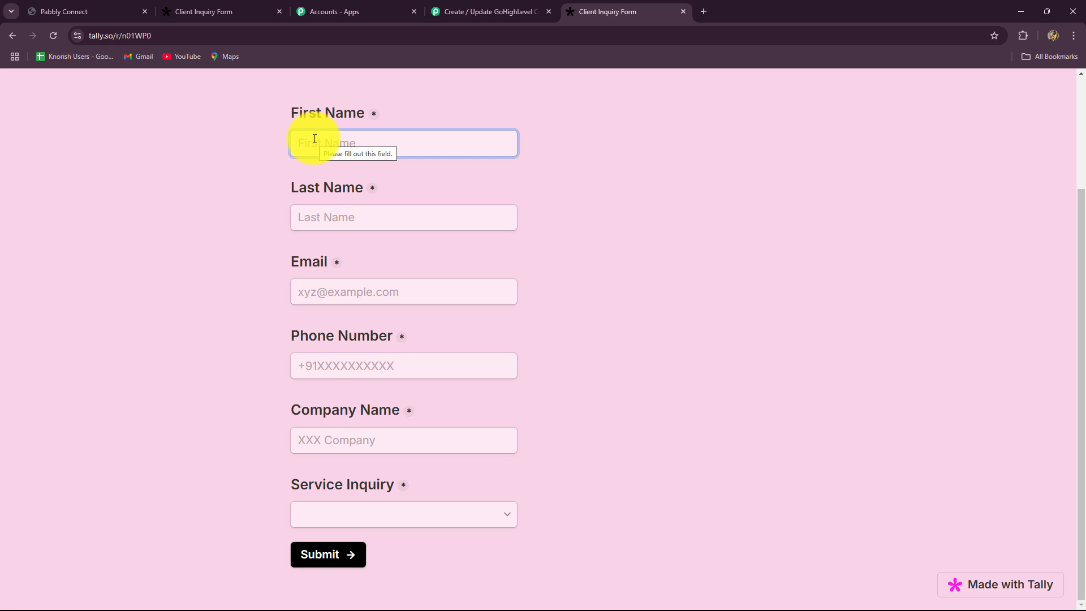
Fill in the sample client's first and last name, e-mail, phone number, and company TRS.
{"action": "key", "text": "Caps_Lock"}
{"action": "type", "text": "Best"}
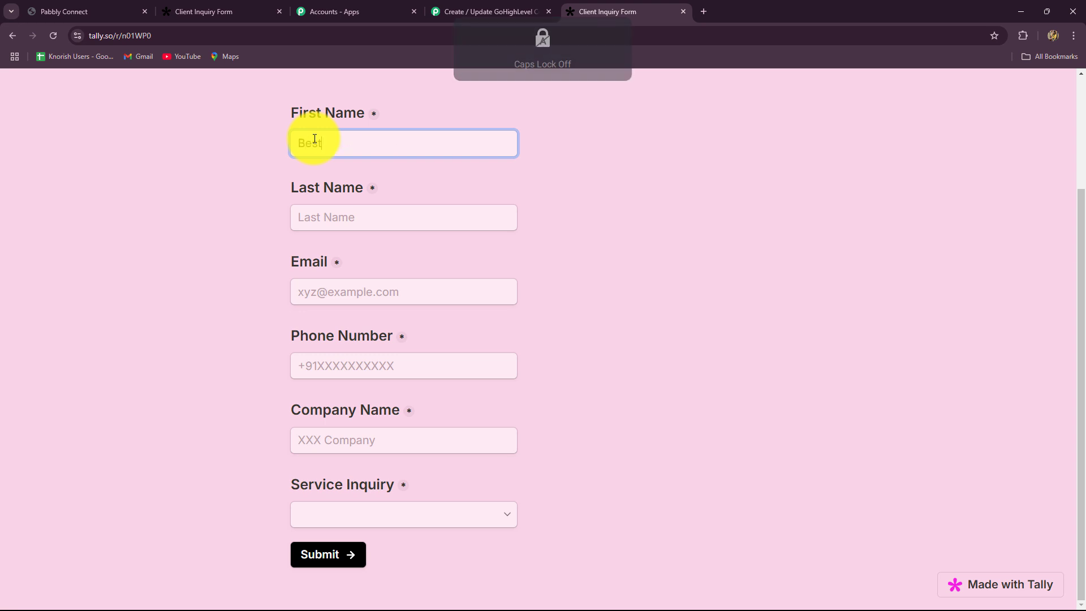
{"action": "left_click", "coordinate": [311, 218]}
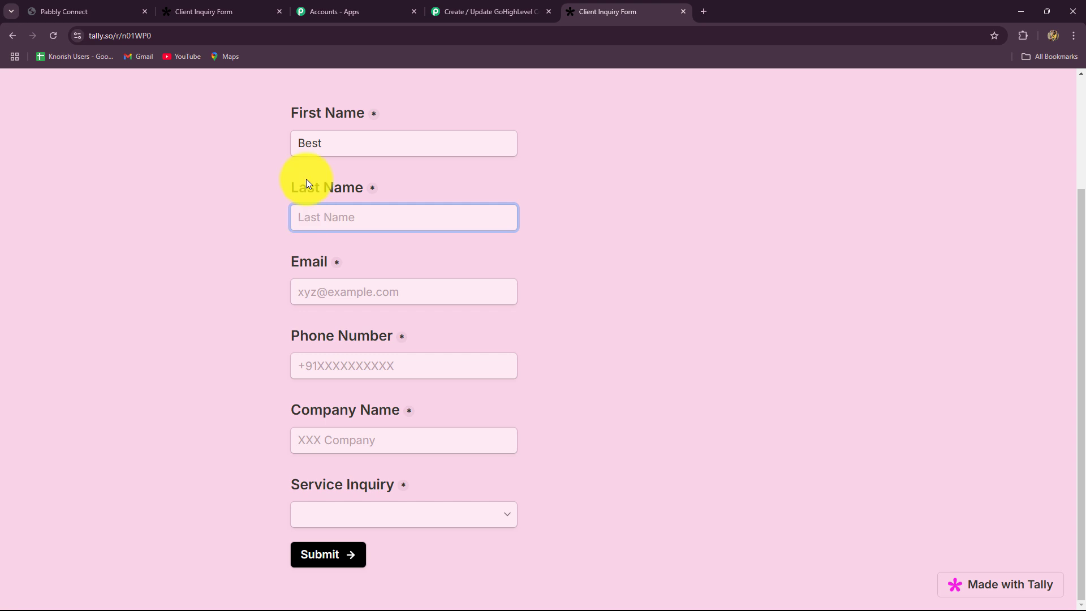
{"action": "key", "text": "Caps_Lock"}
{"action": "type", "text": "Client"}
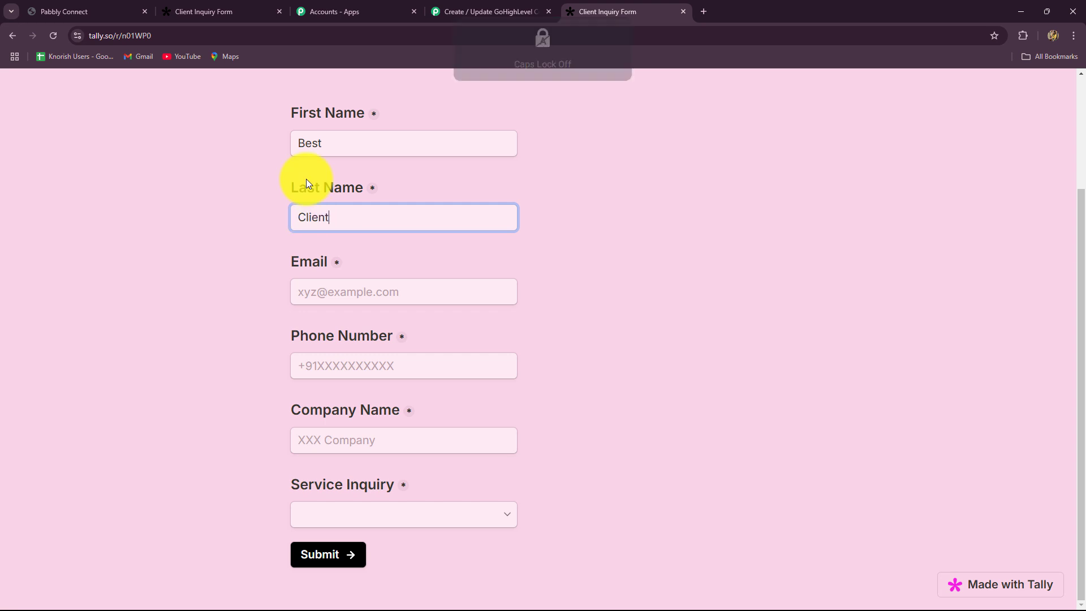
{"action": "left_click", "coordinate": [321, 287]}
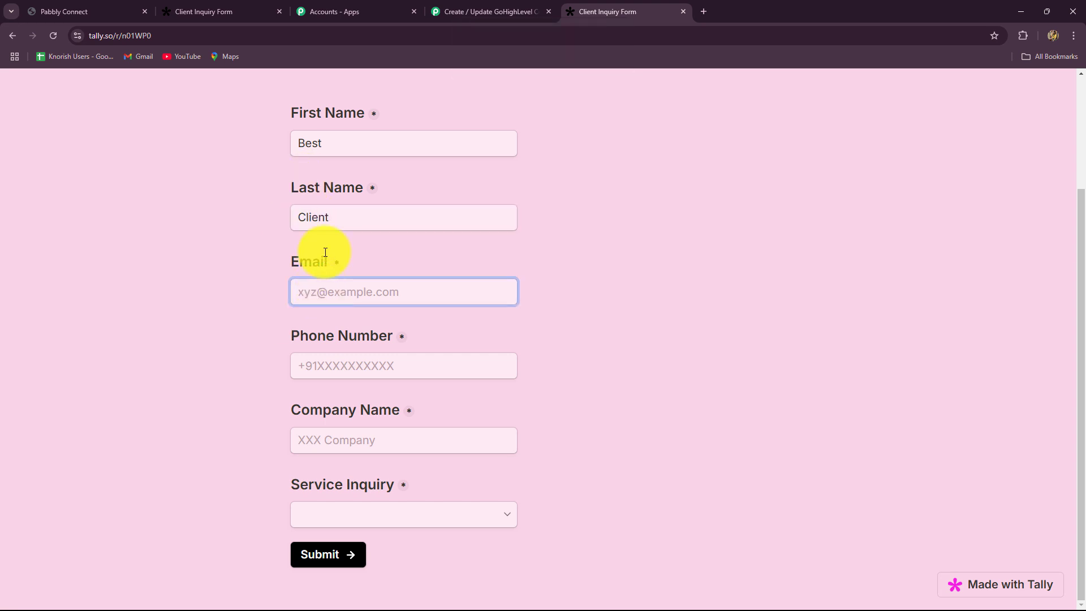
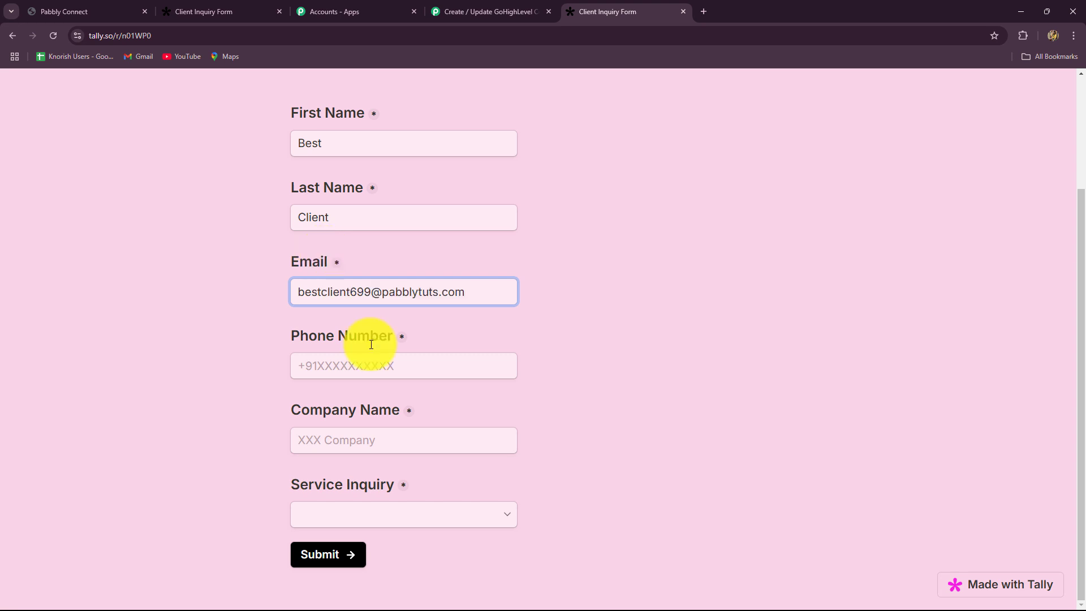
{"action": "left_click", "coordinate": [371, 367]}
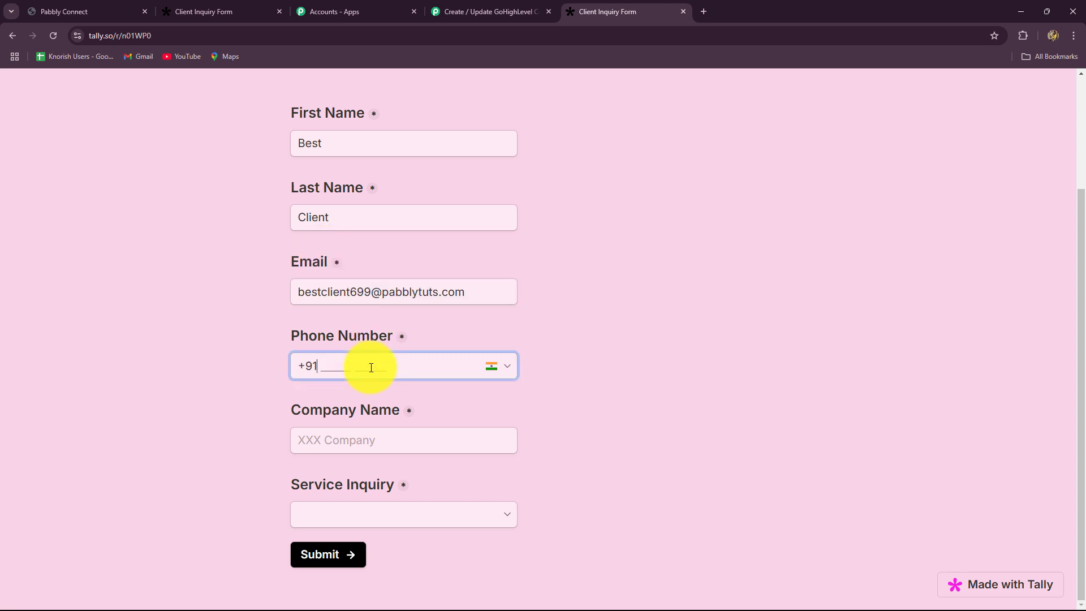
{"action": "type", "text": "7171717171"}
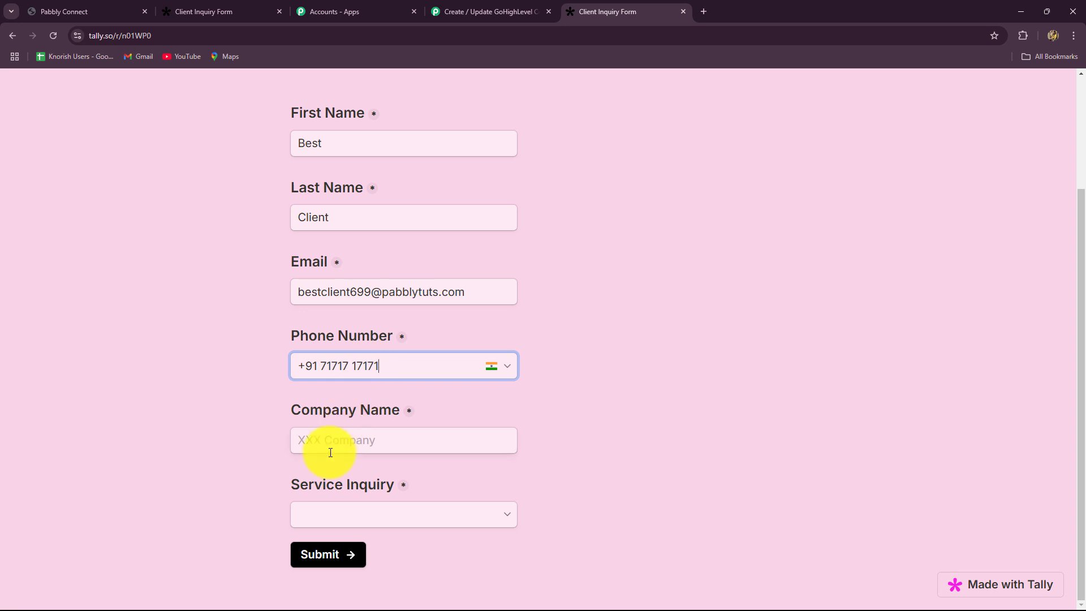
{"action": "left_click", "coordinate": [328, 442]}
{"action": "type", "text": "TRS"}
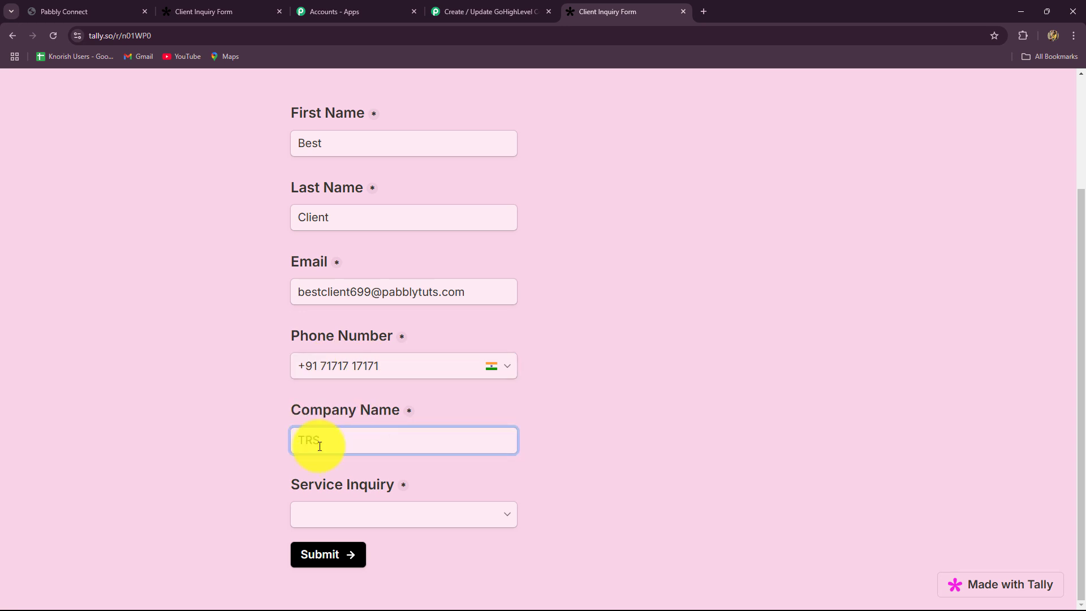
Choose Social Media Marketing as the service inquiry and submit the form.
{"action": "left_click", "coordinate": [310, 519]}
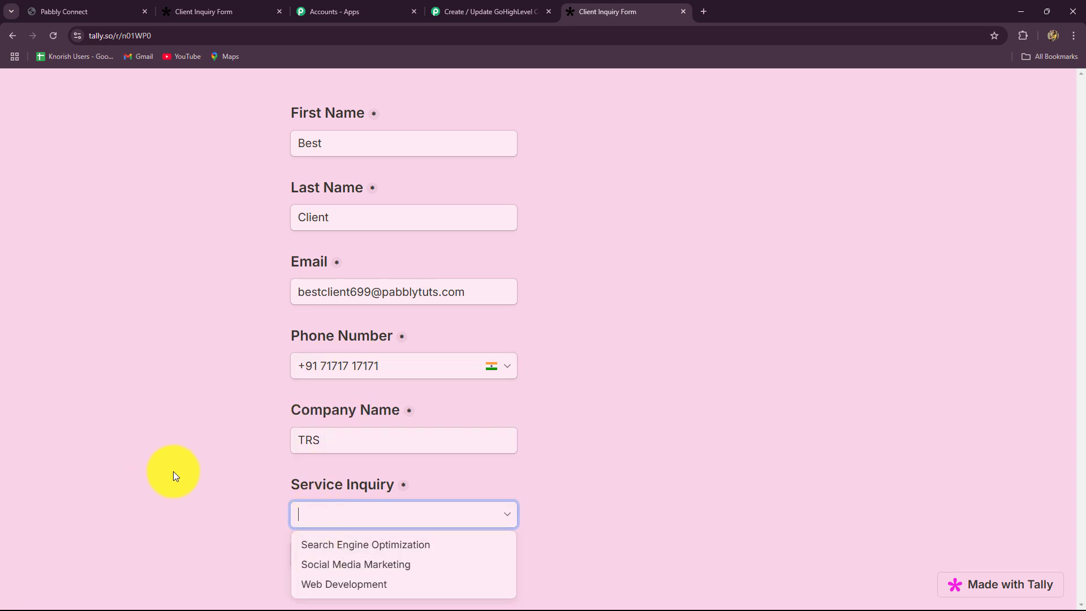
{"action": "left_click", "coordinate": [313, 565]}
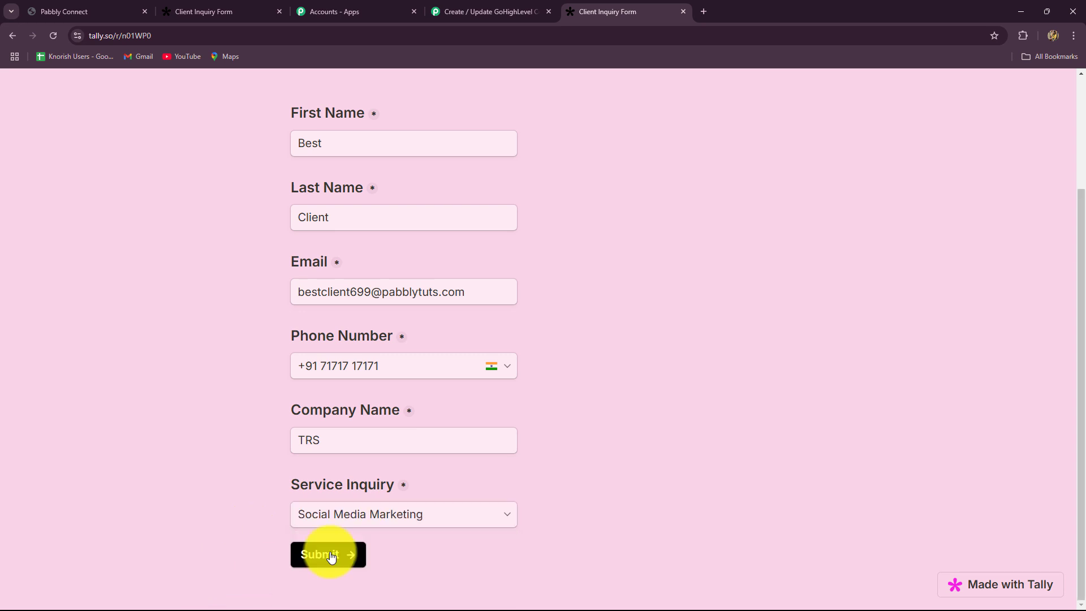
{"action": "left_click", "coordinate": [338, 553]}
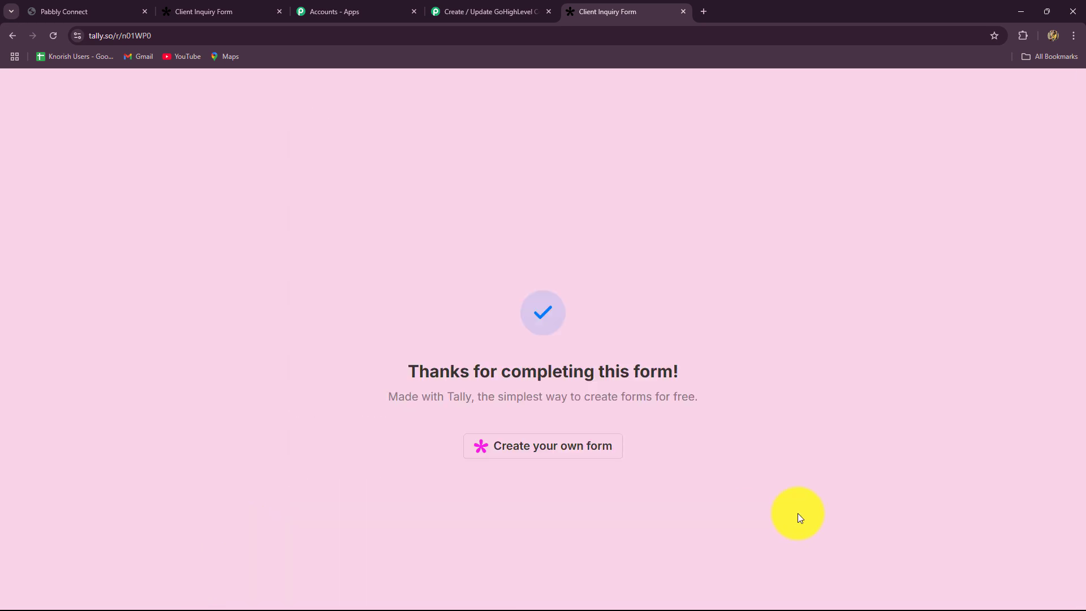
{"action": "left_click", "coordinate": [500, 11]}
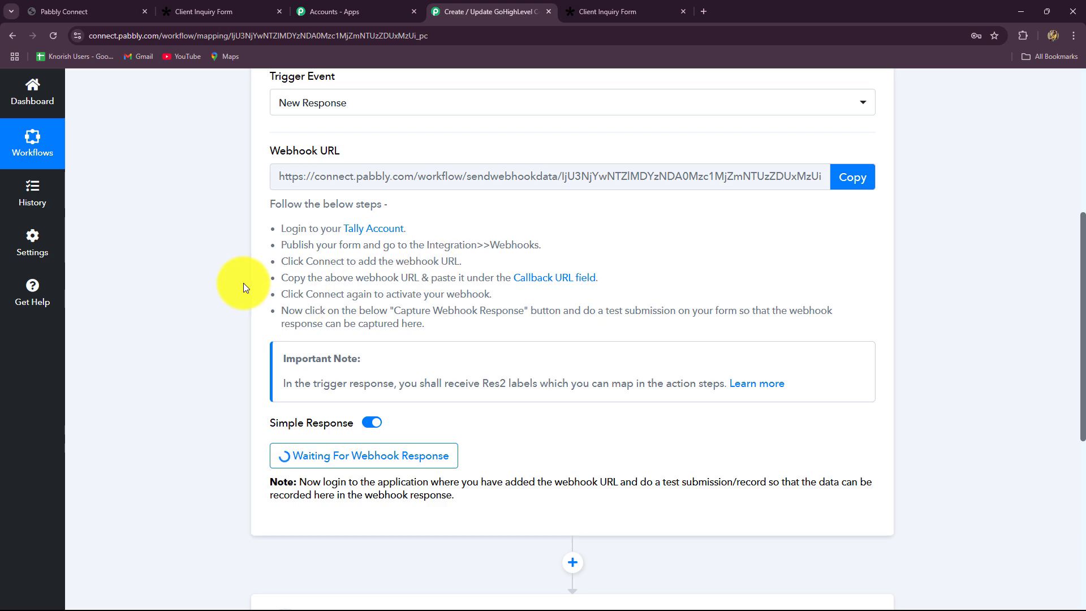
Review the captured Response A values: first name, last name, email, phone, company and service.
{"action": "scroll", "coordinate": [251, 261], "scroll_direction": "down", "scroll_amount": 4}
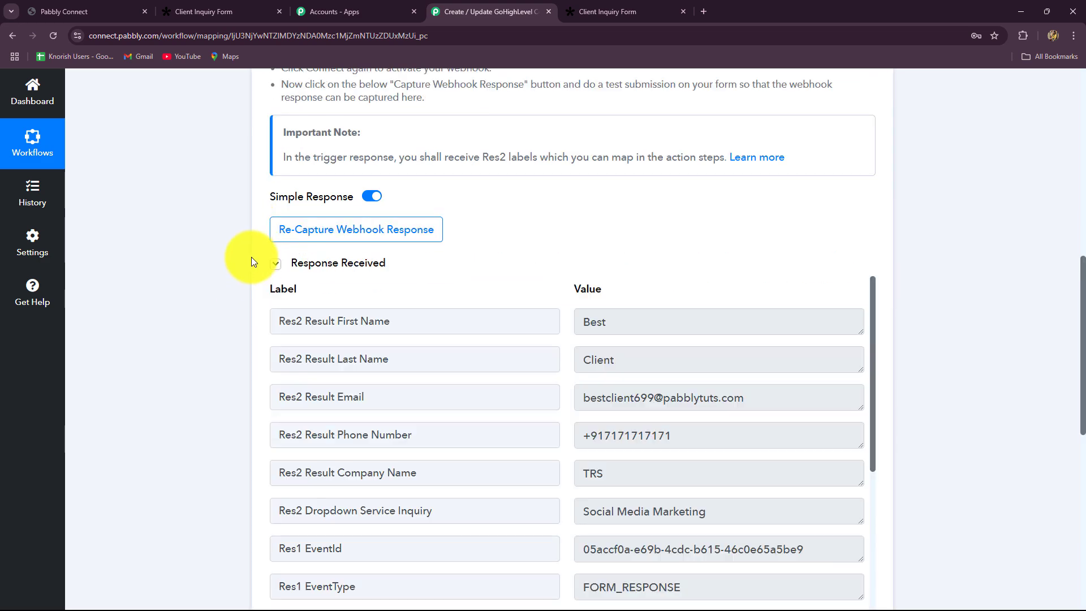
{"action": "scroll", "coordinate": [252, 262], "scroll_direction": "down", "scroll_amount": 4}
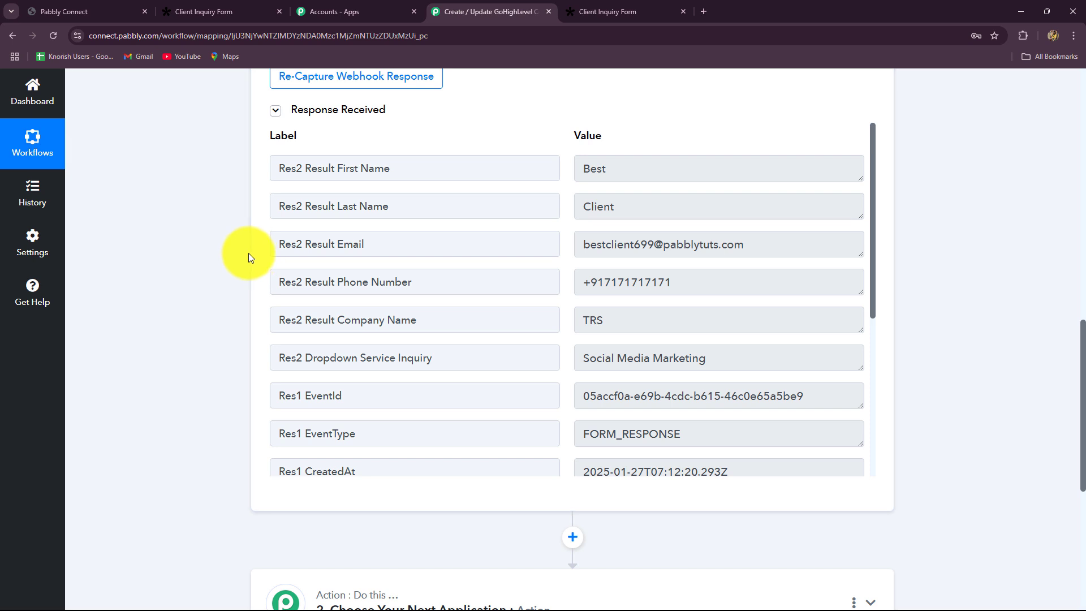
{"action": "double_click", "coordinate": [595, 168]}
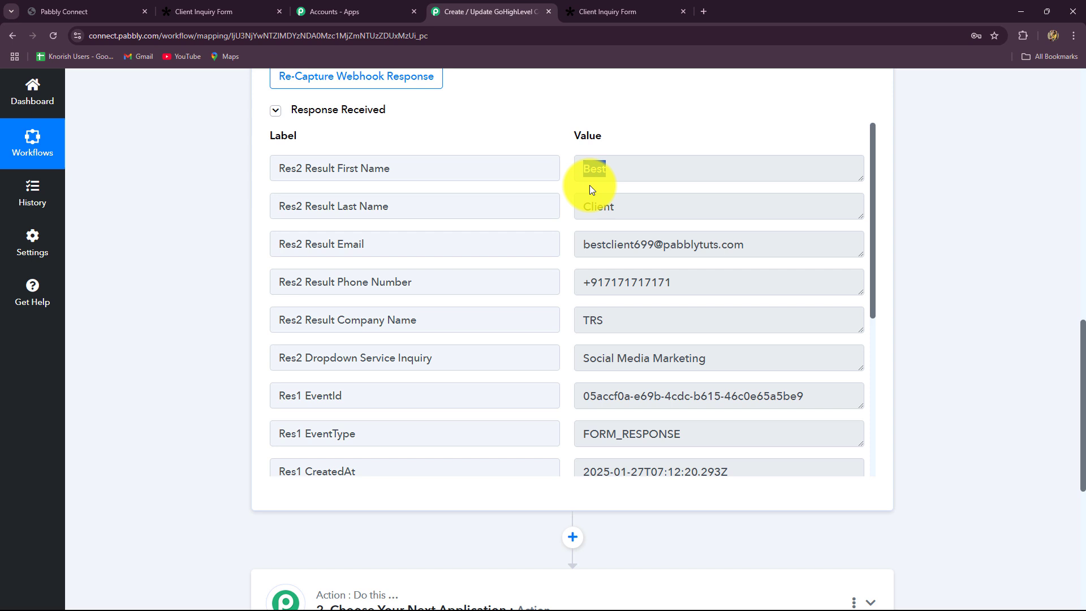
{"action": "double_click", "coordinate": [628, 208]}
{"action": "key", "text": "Tab"}
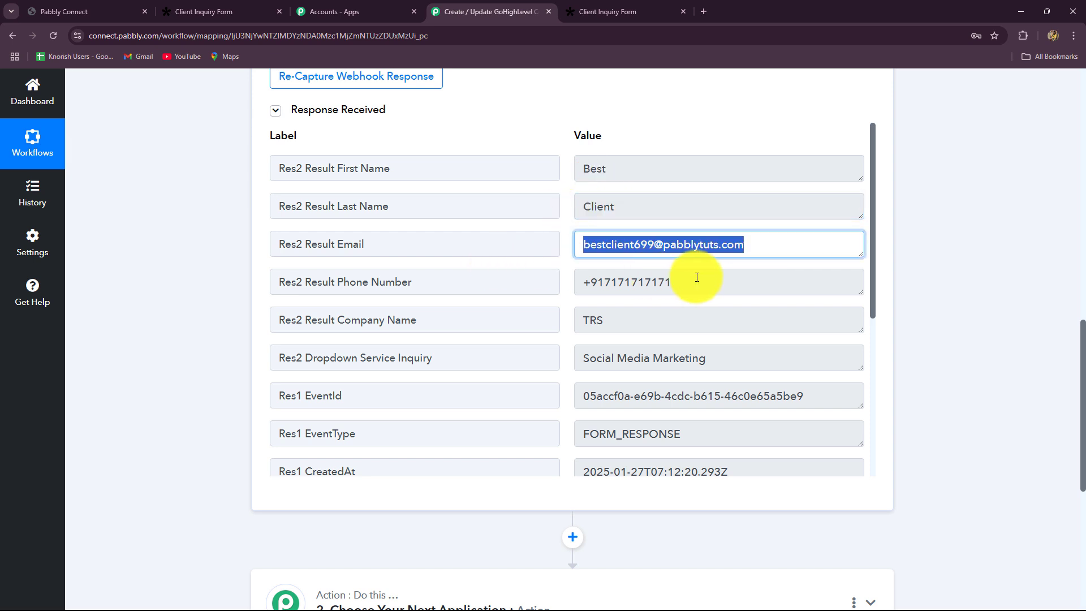
{"action": "key", "text": "Tab"}
{"action": "key", "text": "Tab"}
{"action": "key", "text": "Tab"}
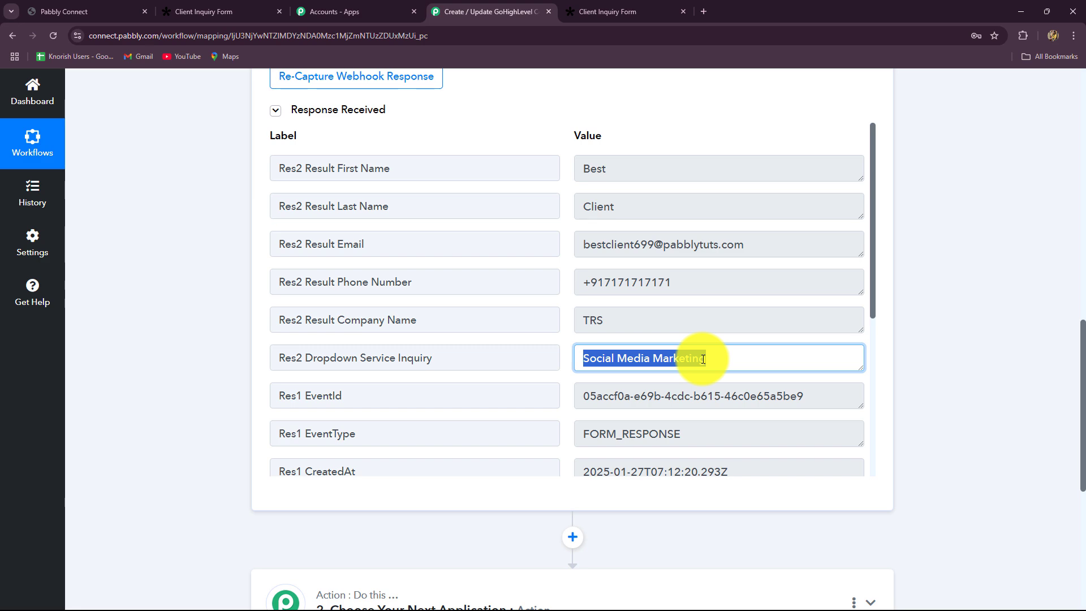
{"action": "scroll", "coordinate": [1053, 348], "scroll_direction": "up", "scroll_amount": 15}
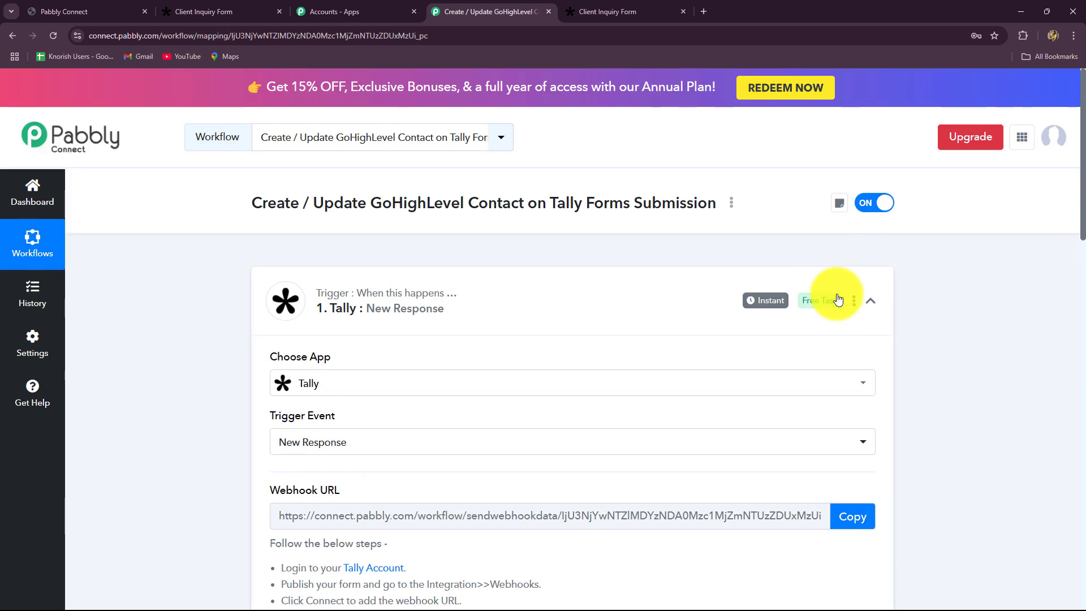
Collapse the completed Tally trigger step and switch to the GoHighLevel dashboard.
{"action": "left_click", "coordinate": [871, 301]}
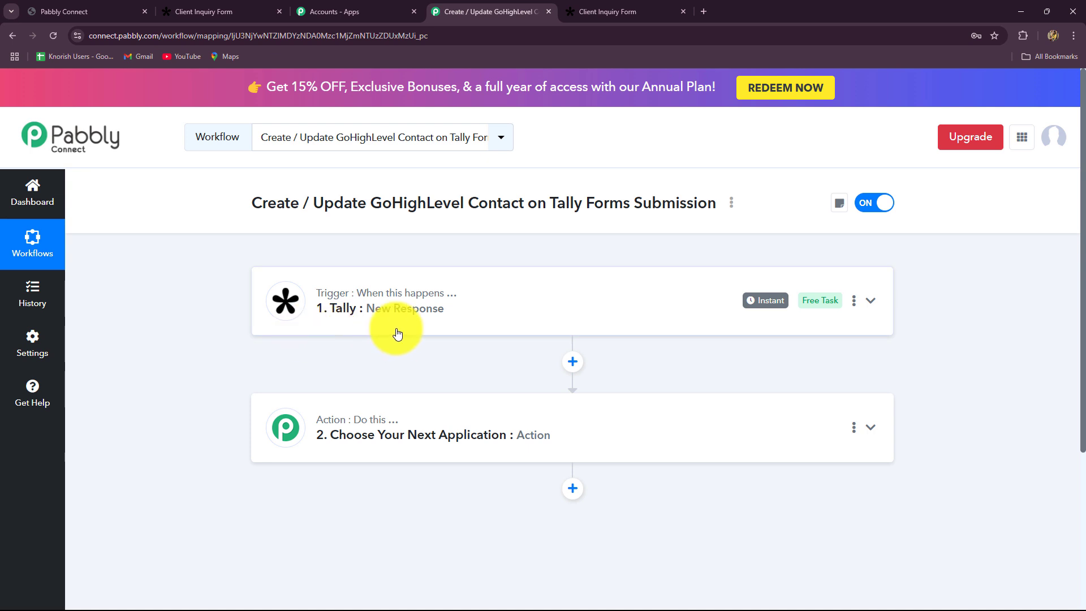
{"action": "scroll", "coordinate": [396, 435], "scroll_direction": "down", "scroll_amount": 3}
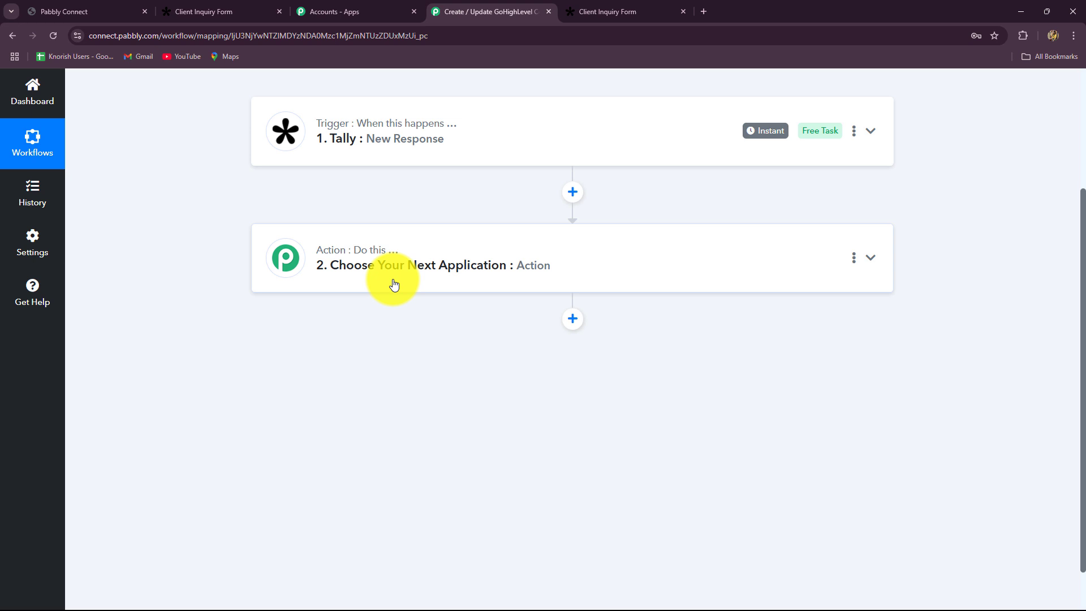
{"action": "left_click", "coordinate": [111, 12]}
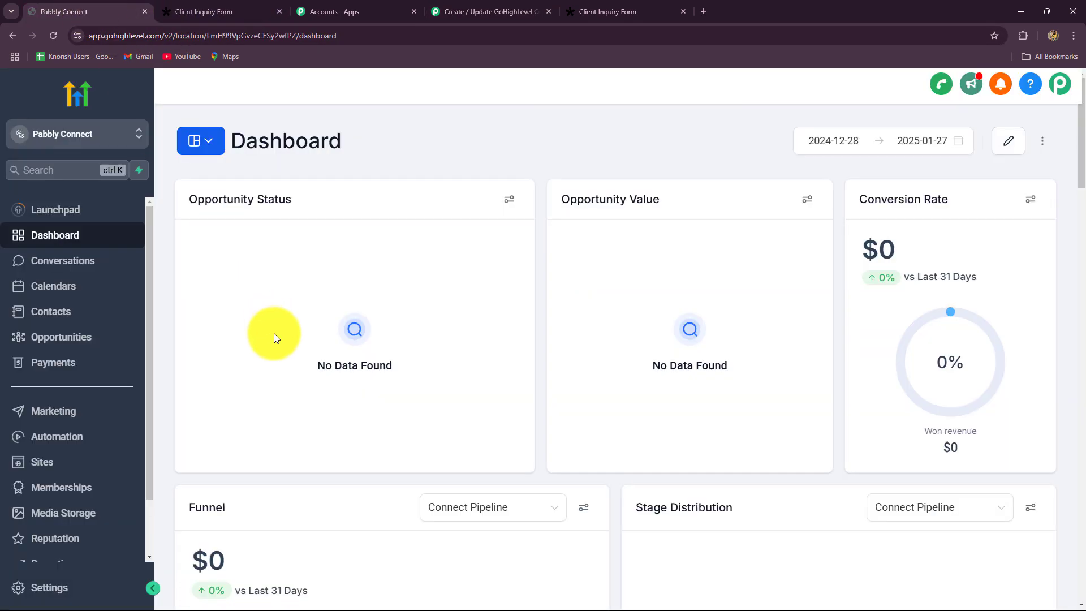
Choose LeadConnector V2 as the action step's app.
{"action": "left_click", "coordinate": [452, 12]}
{"action": "left_click", "coordinate": [310, 276]}
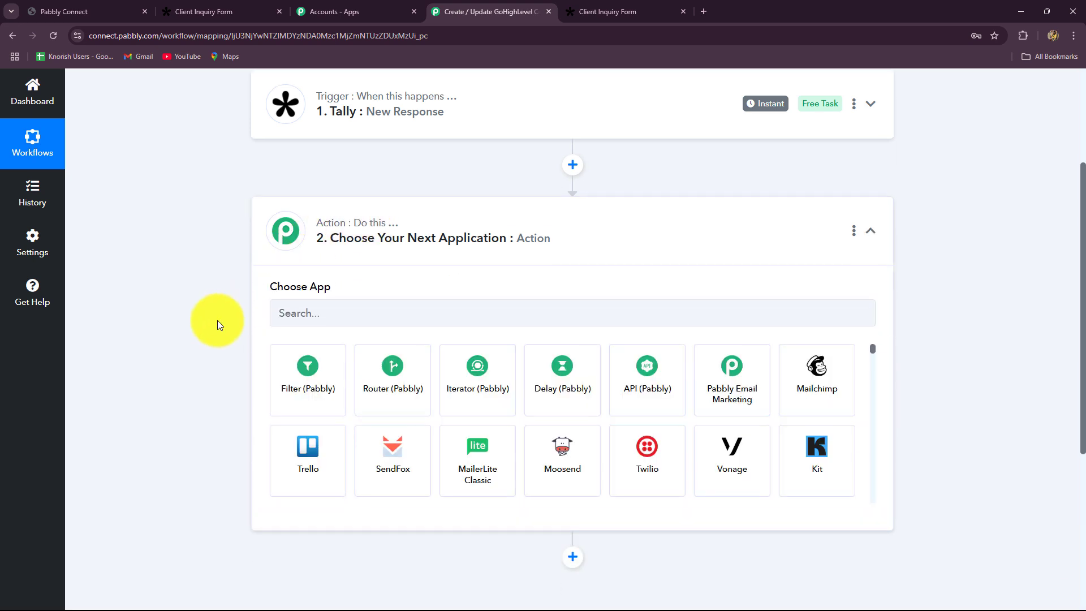
{"action": "left_click", "coordinate": [322, 203]}
{"action": "type", "text": "Lead"}
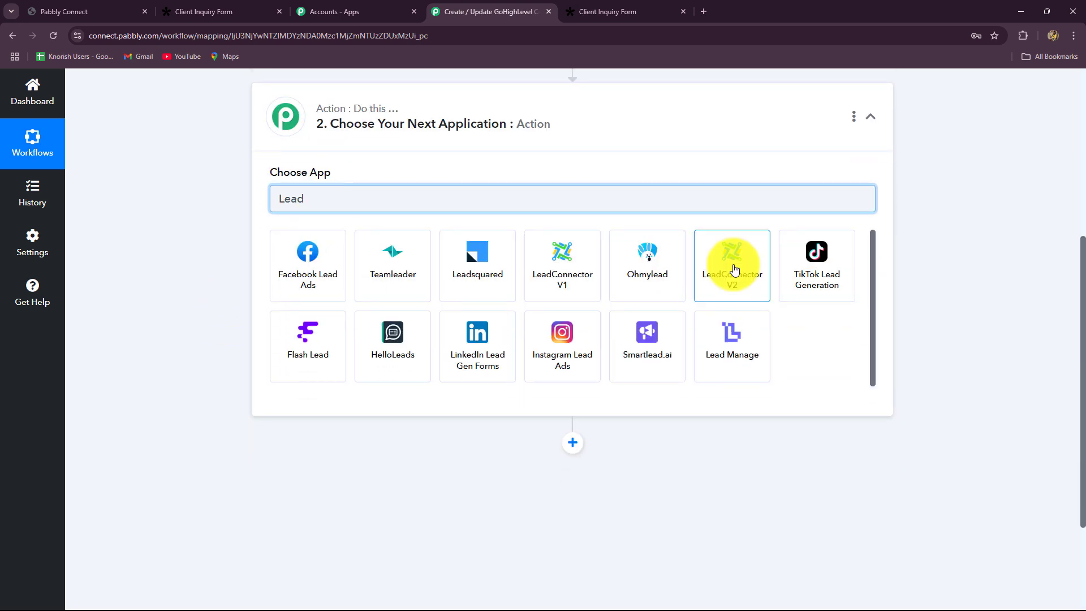
{"action": "left_click", "coordinate": [732, 266]}
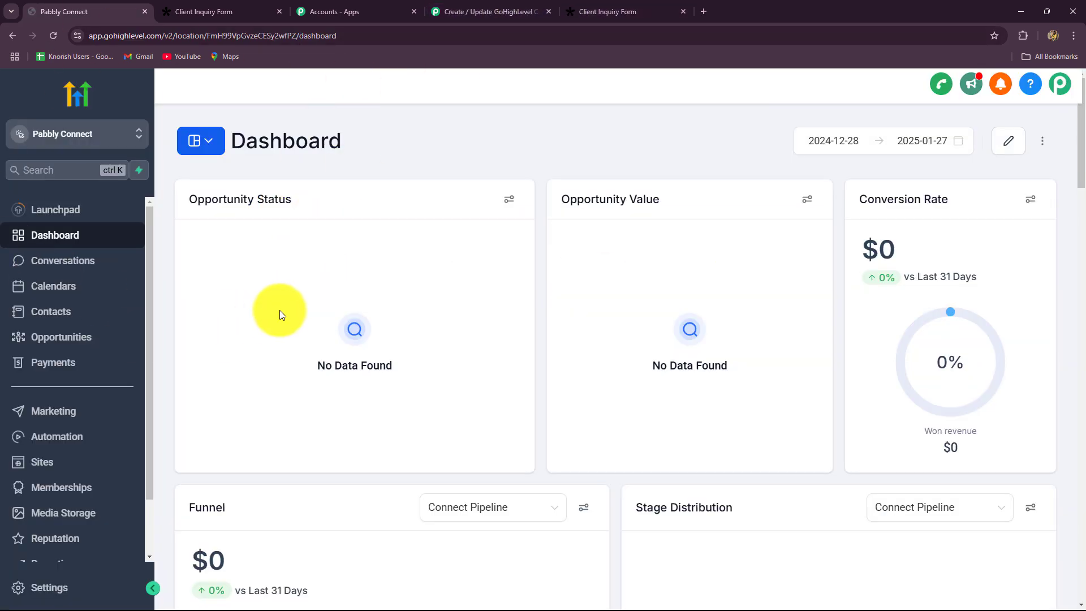
Set the LeadConnector action event to Create or Update a Contact.
{"action": "left_click", "coordinate": [466, 11]}
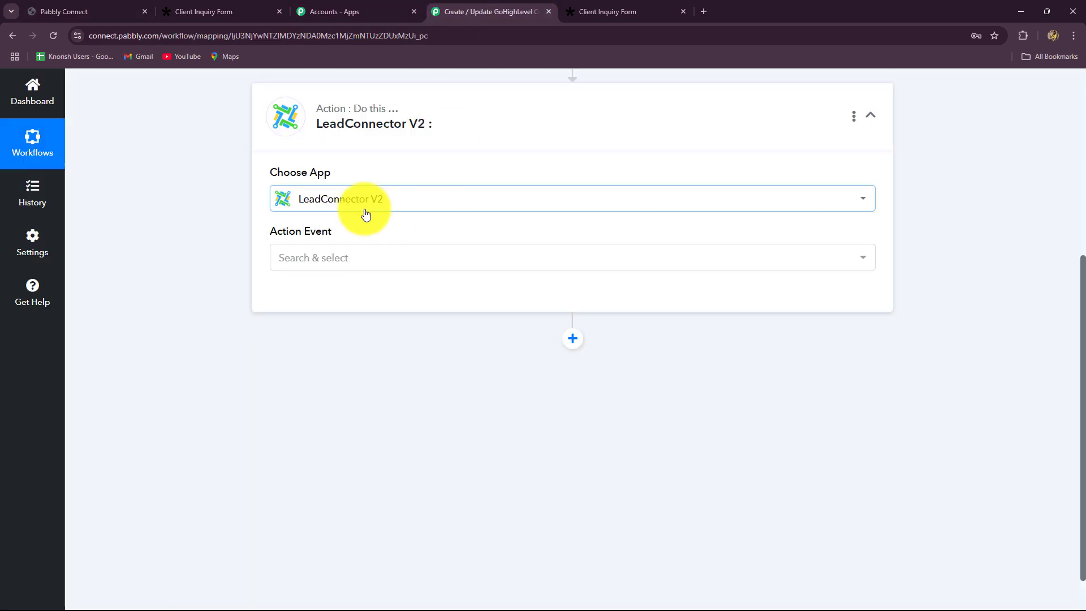
{"action": "left_click", "coordinate": [325, 259]}
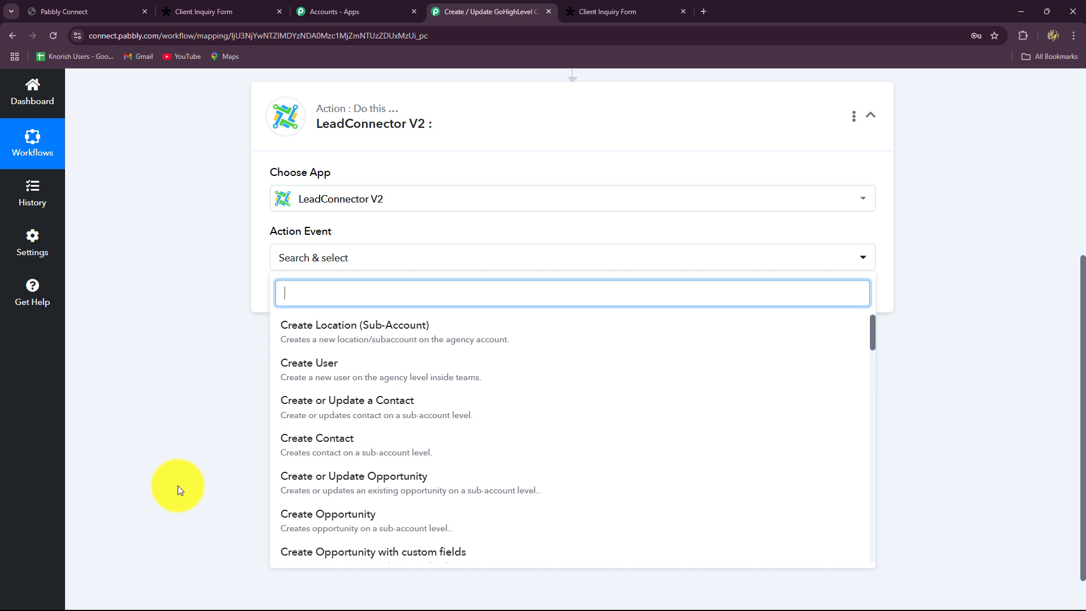
{"action": "left_click", "coordinate": [317, 407]}
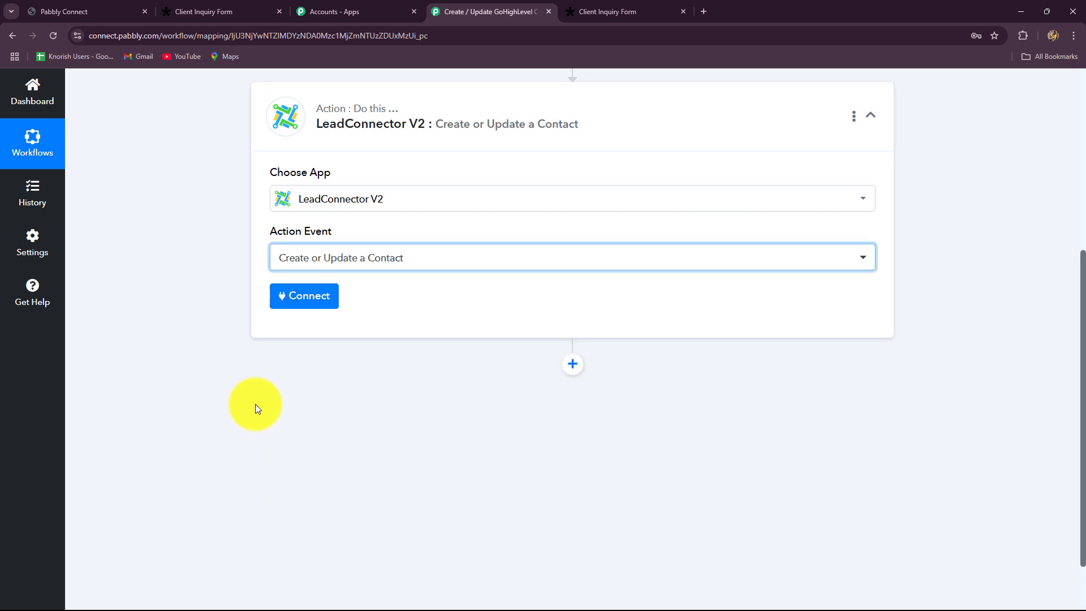
Switch the account panel to Add New Connection, named LeadConnector V2 #8.
{"action": "left_click", "coordinate": [300, 296]}
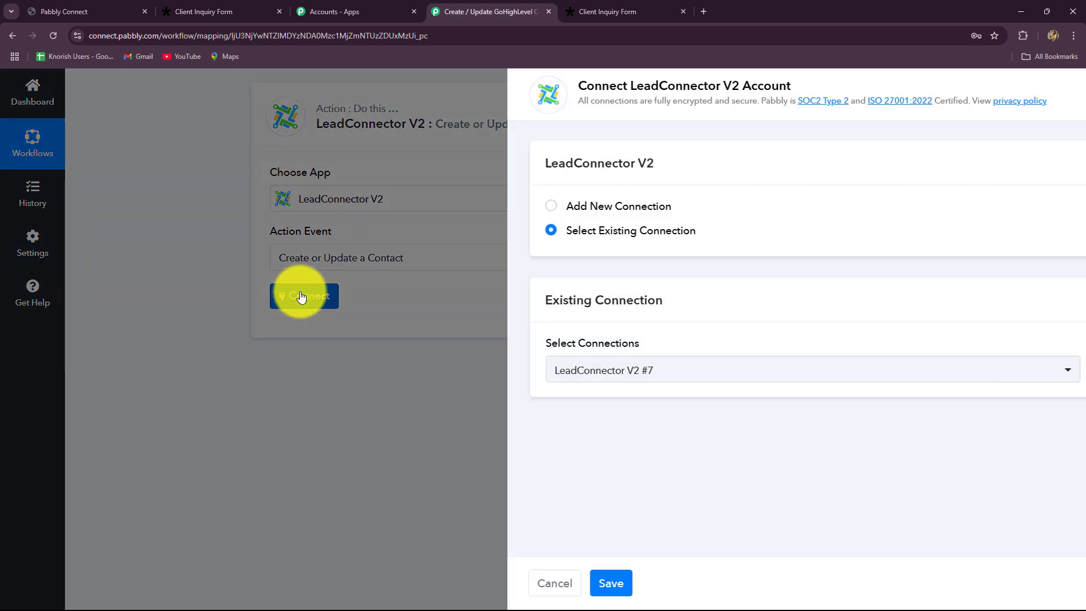
{"action": "left_click", "coordinate": [101, 14]}
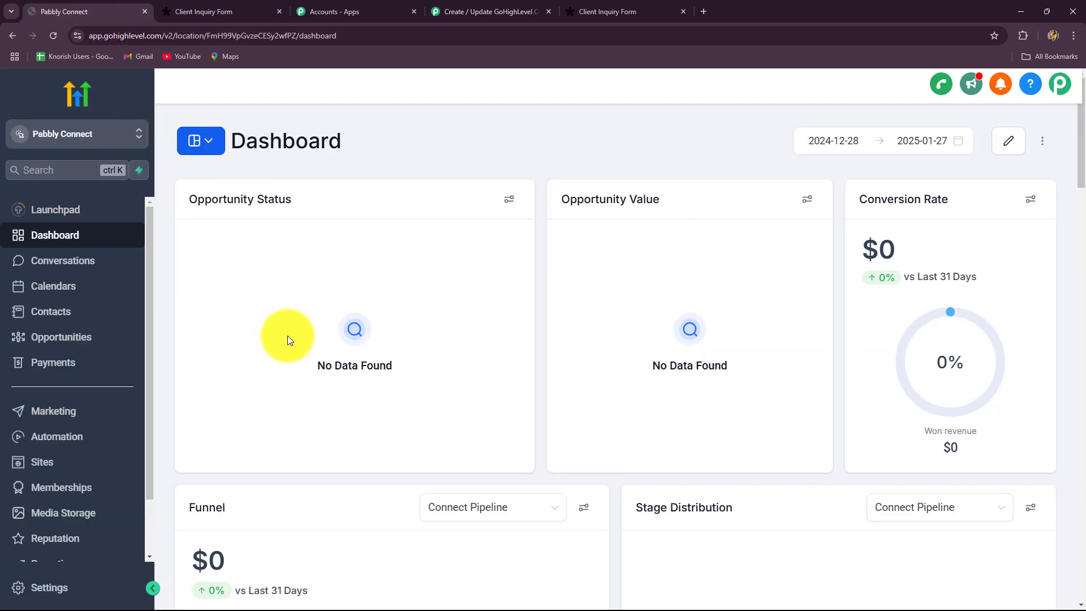
{"action": "left_click", "coordinate": [463, 7]}
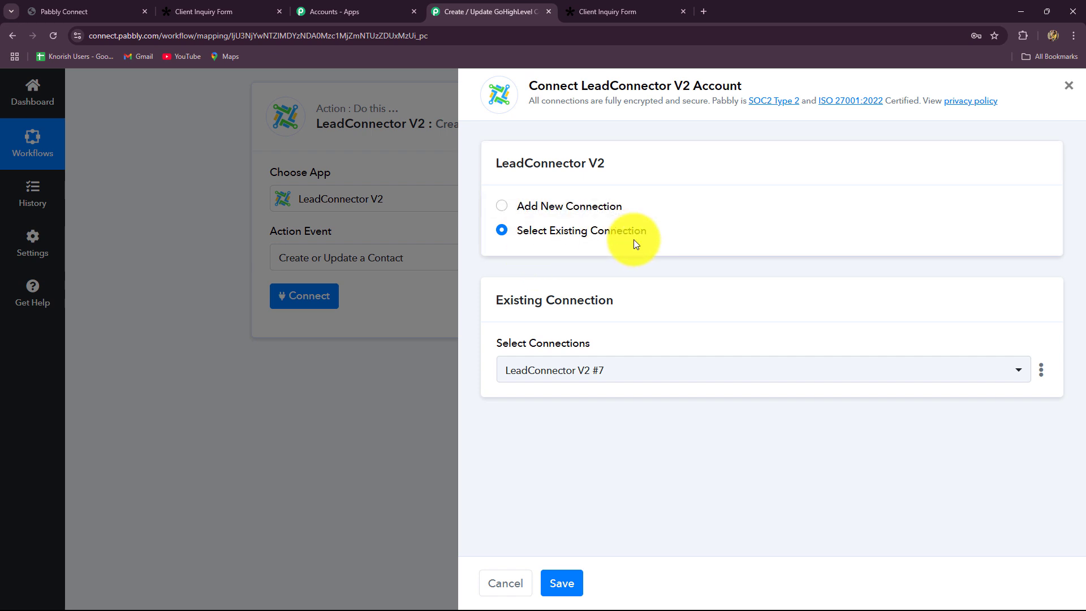
{"action": "left_click", "coordinate": [503, 212]}
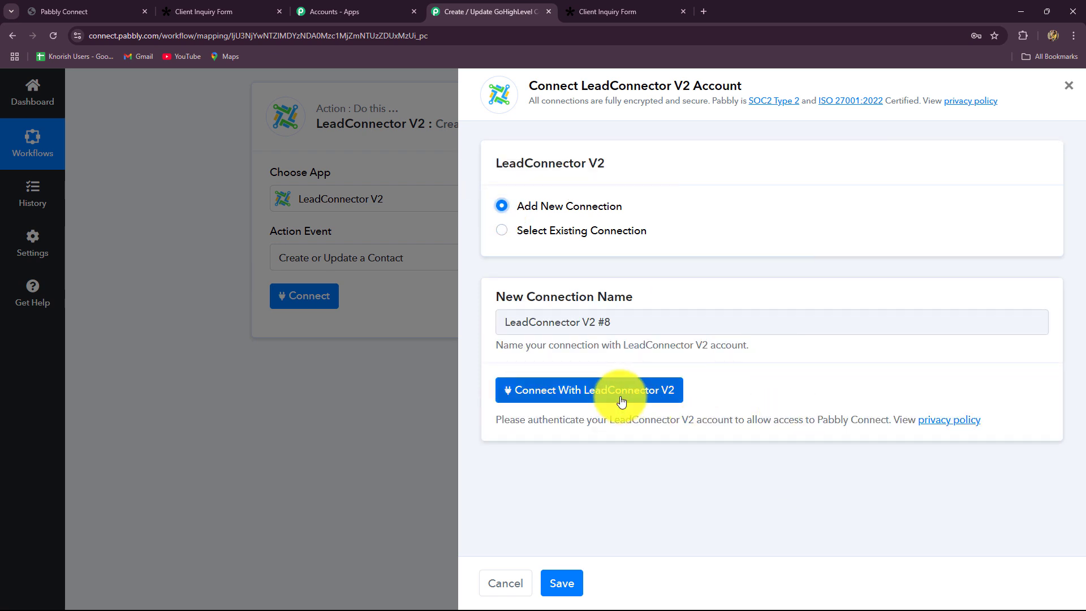
{"action": "left_click", "coordinate": [124, 13]}
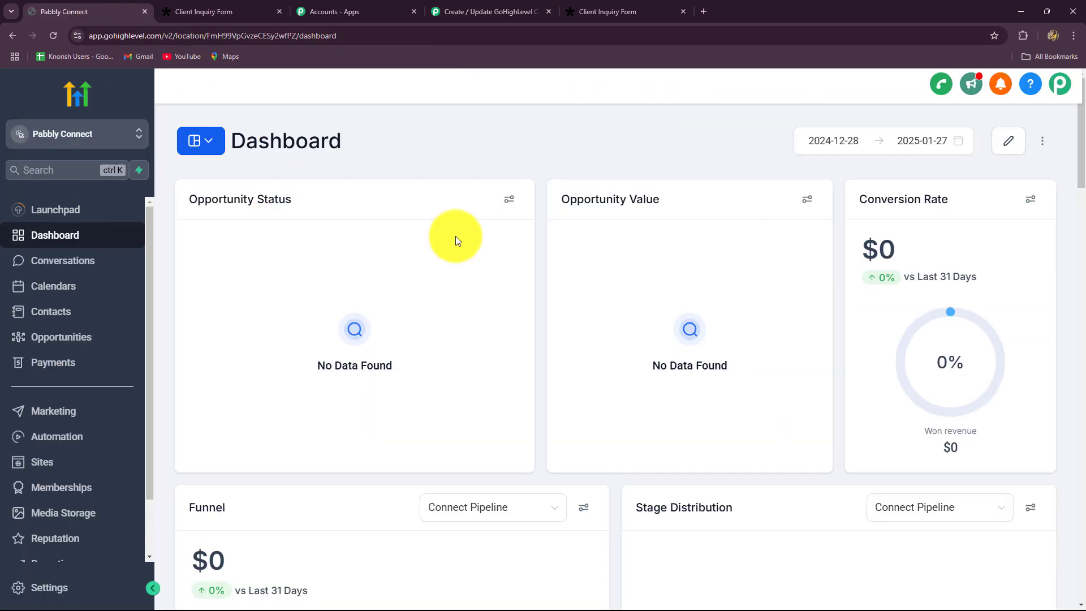
{"action": "left_click", "coordinate": [466, 10]}
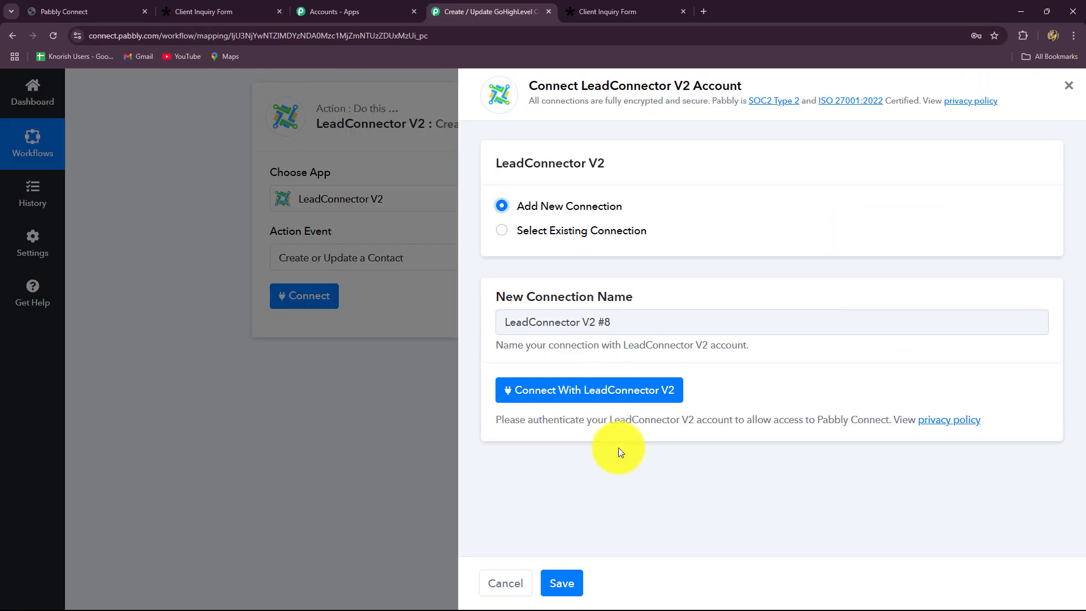
Authorize the Pabbly Connect agency in LeadConnector with access to all sub-accounts.
{"action": "left_click", "coordinate": [551, 400]}
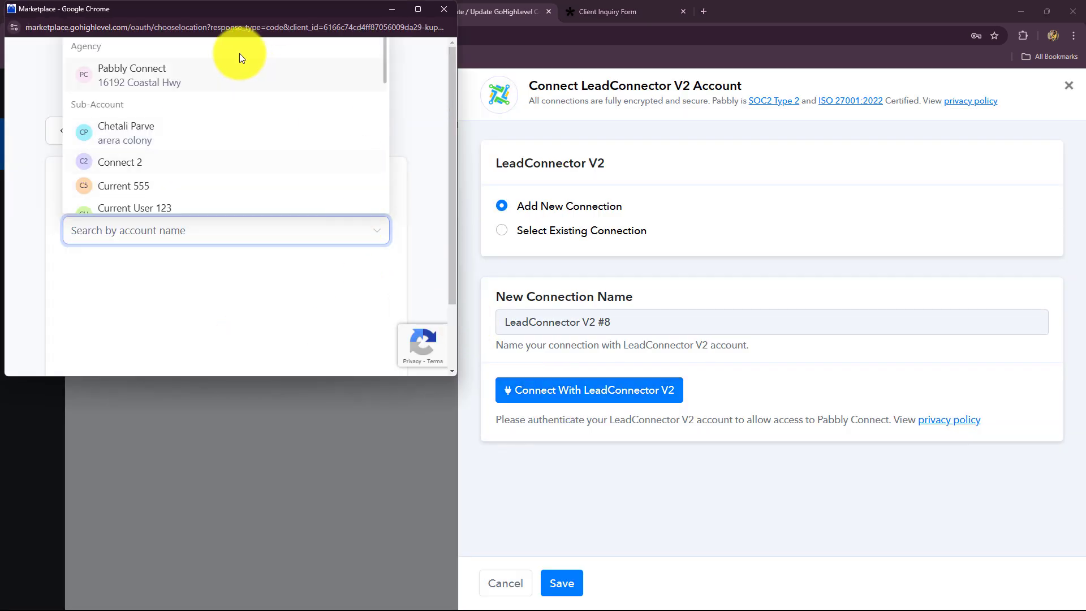
{"action": "left_click", "coordinate": [201, 83]}
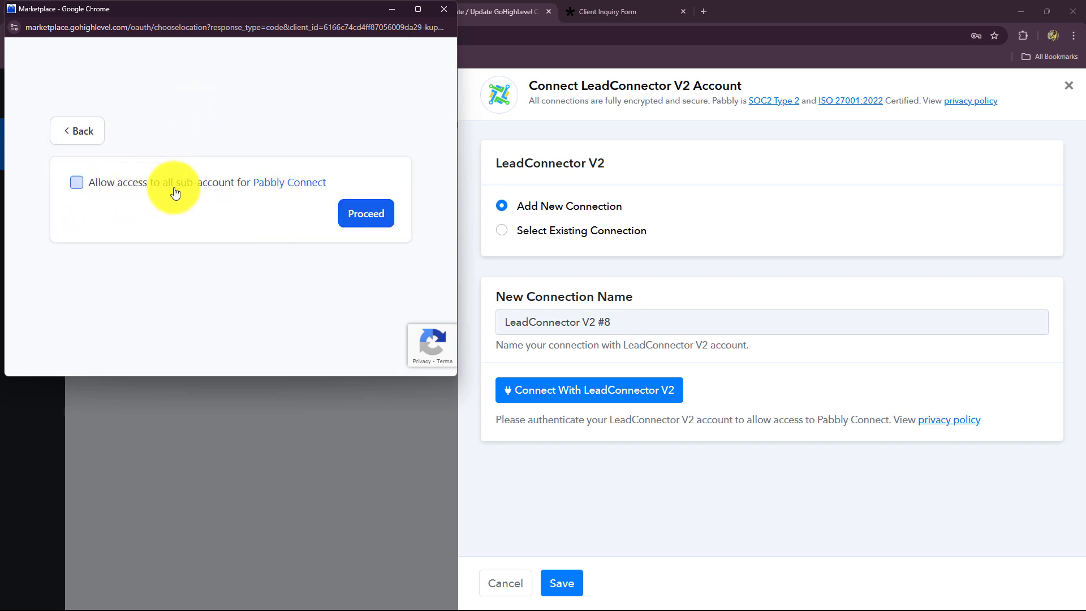
{"action": "left_click", "coordinate": [78, 186]}
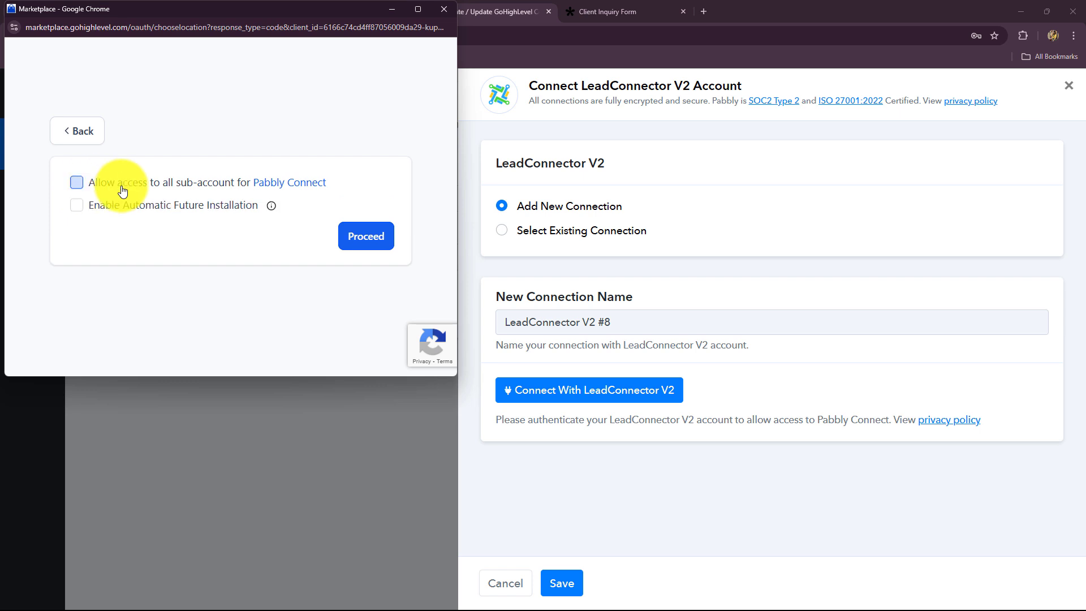
{"action": "left_click", "coordinate": [377, 242]}
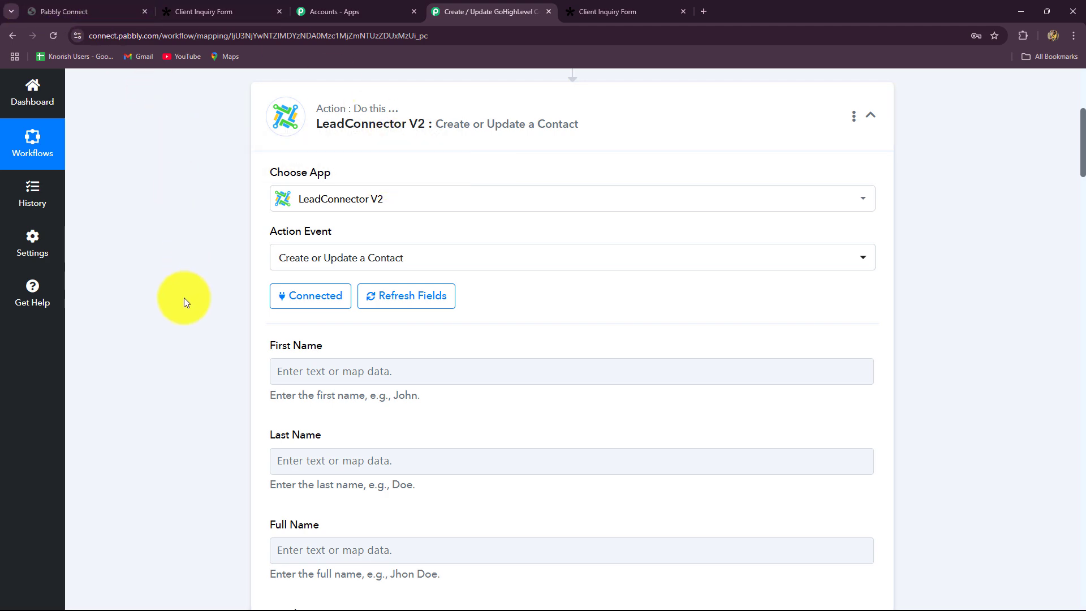
Map the Tally first name and last name answers into First Name and Last Name.
{"action": "scroll", "coordinate": [184, 297], "scroll_direction": "down", "scroll_amount": 10}
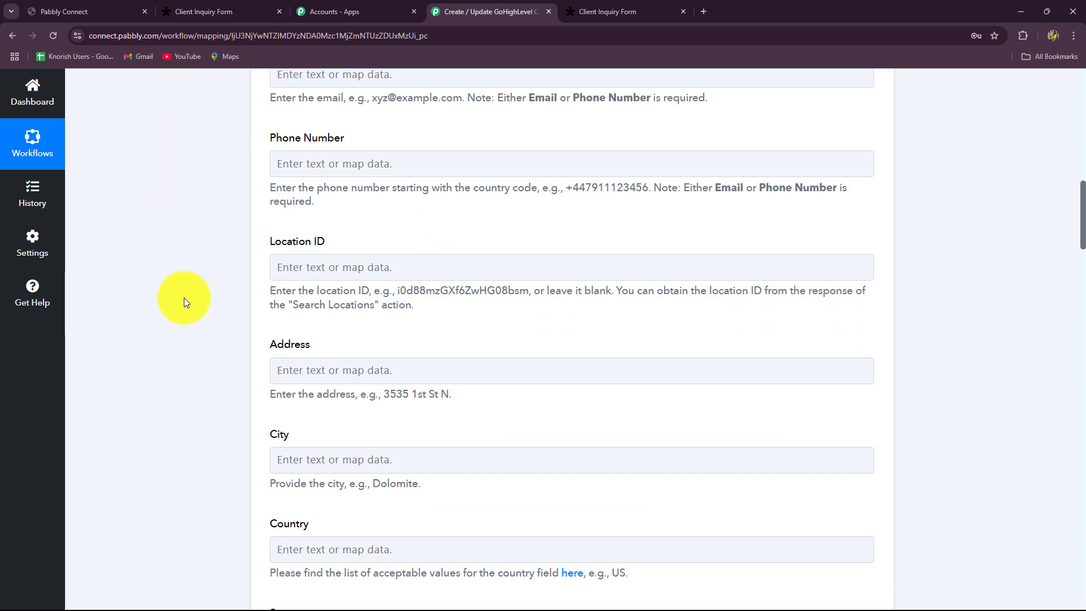
{"action": "scroll", "coordinate": [185, 297], "scroll_direction": "up", "scroll_amount": 9}
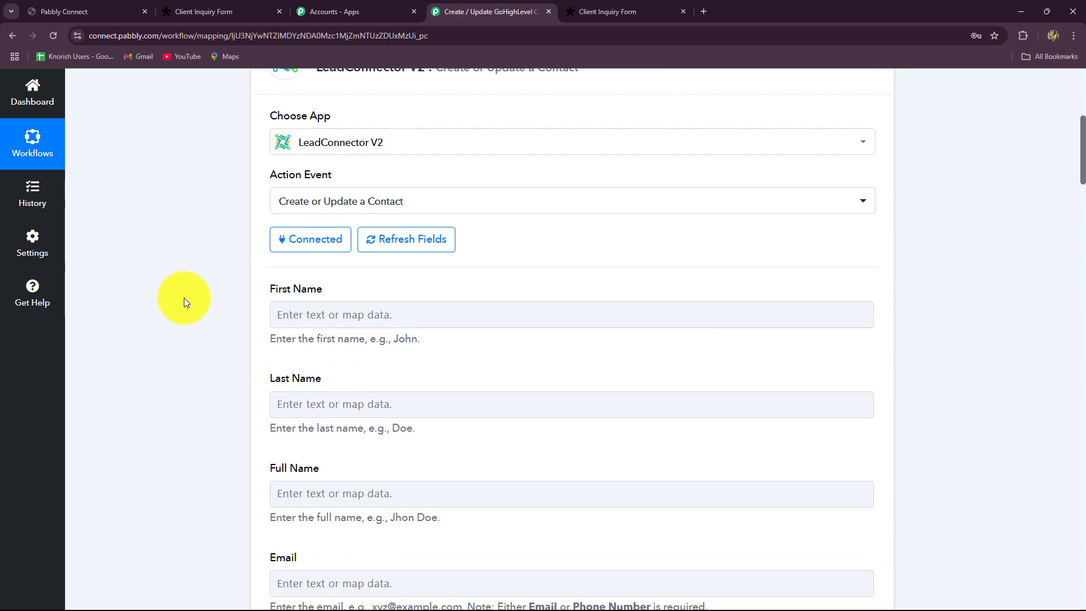
{"action": "scroll", "coordinate": [317, 294], "scroll_direction": "down", "scroll_amount": 2}
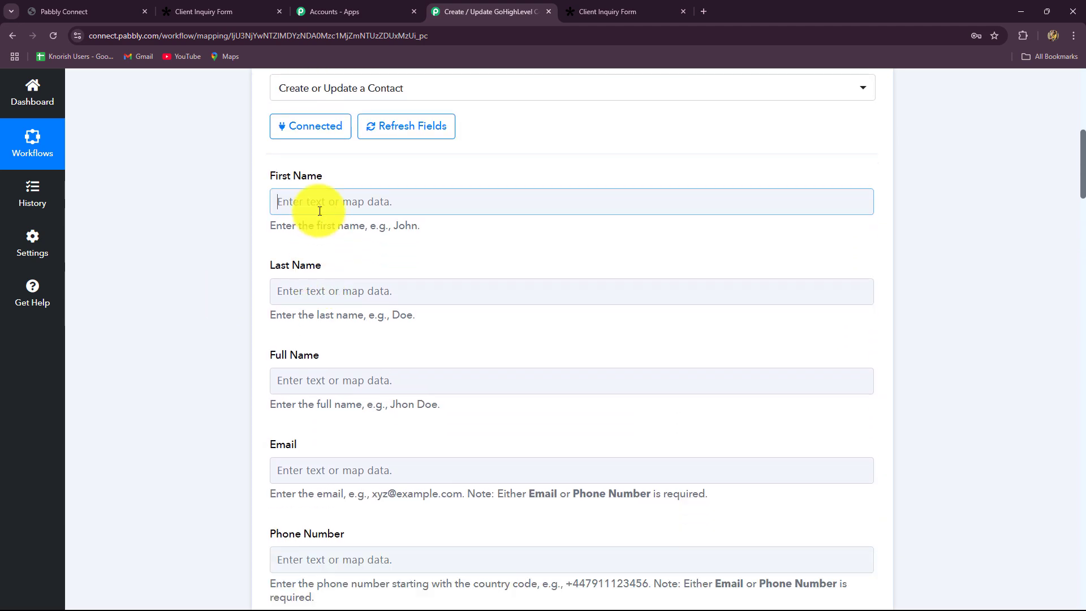
{"action": "left_click", "coordinate": [318, 205]}
{"action": "left_click", "coordinate": [329, 315]}
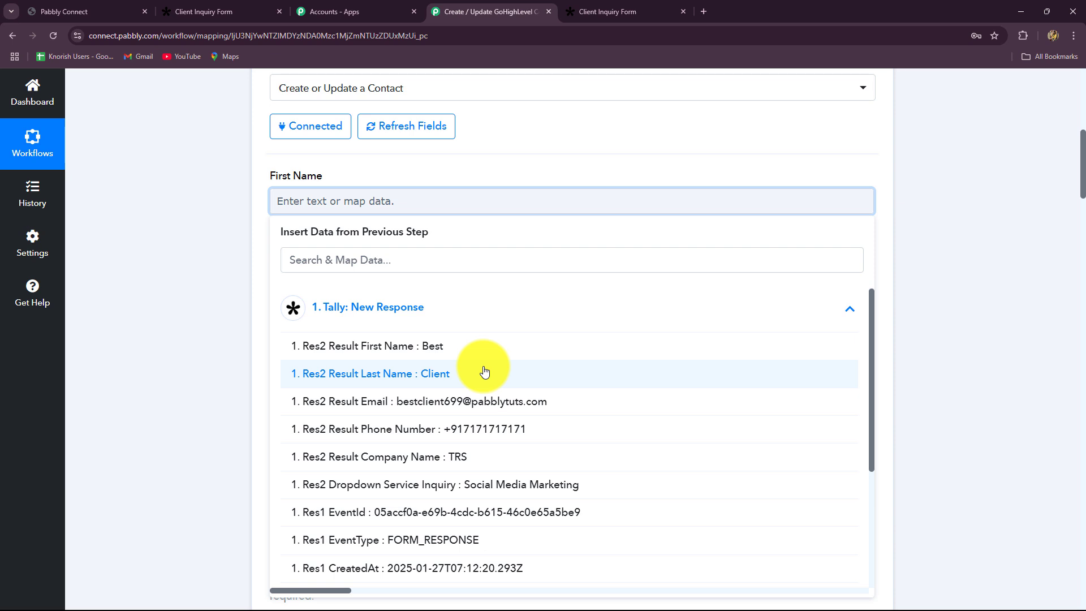
{"action": "left_click", "coordinate": [436, 346]}
{"action": "left_click", "coordinate": [1001, 301]}
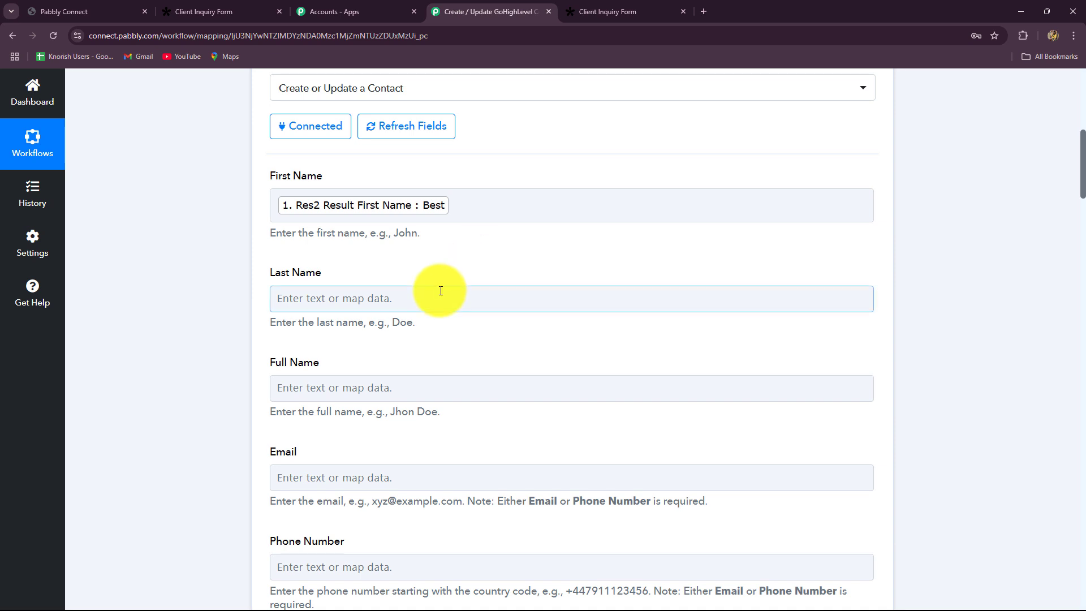
{"action": "scroll", "coordinate": [504, 291], "scroll_direction": "down", "scroll_amount": 2}
{"action": "left_click", "coordinate": [405, 192]}
{"action": "left_click", "coordinate": [389, 290]}
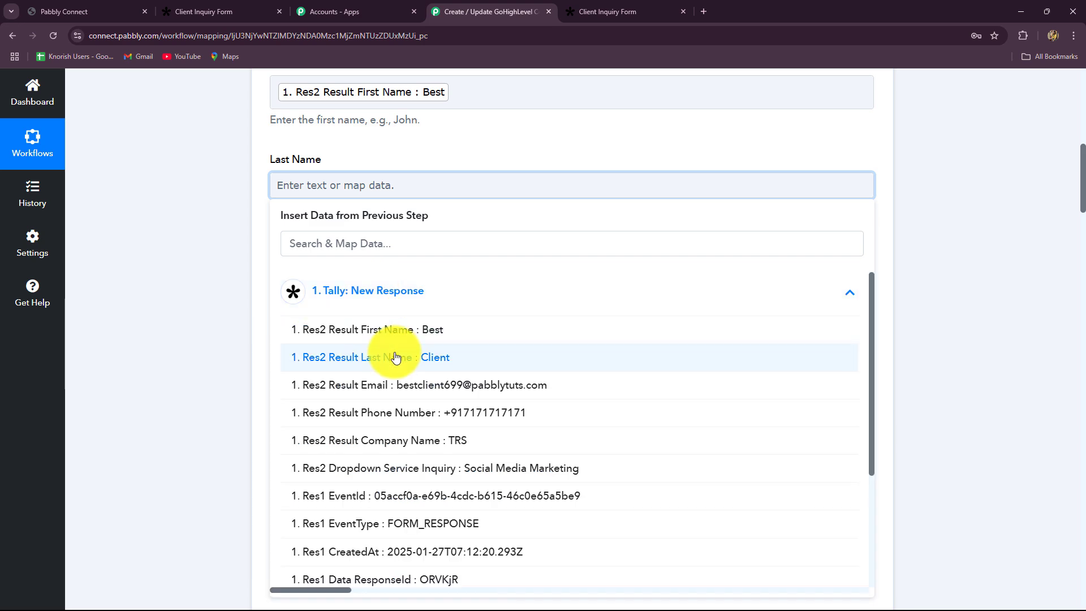
{"action": "left_click", "coordinate": [433, 362]}
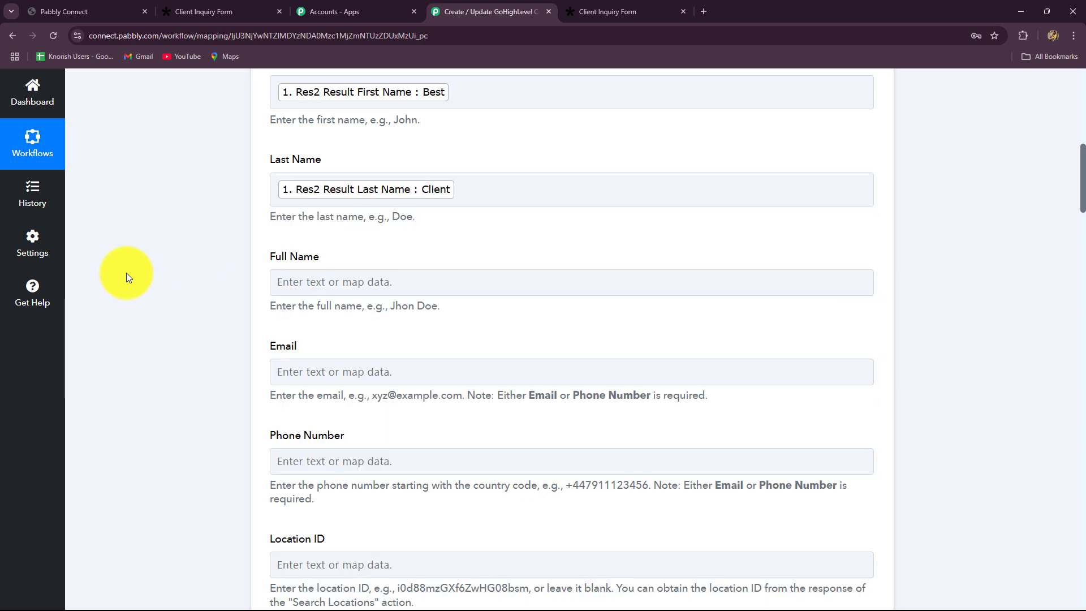
Map the Tally email answer into Email, leaving Full Name unmapped.
{"action": "scroll", "coordinate": [127, 273], "scroll_direction": "down", "scroll_amount": 2}
{"action": "left_click", "coordinate": [376, 169]}
{"action": "left_click", "coordinate": [357, 279]}
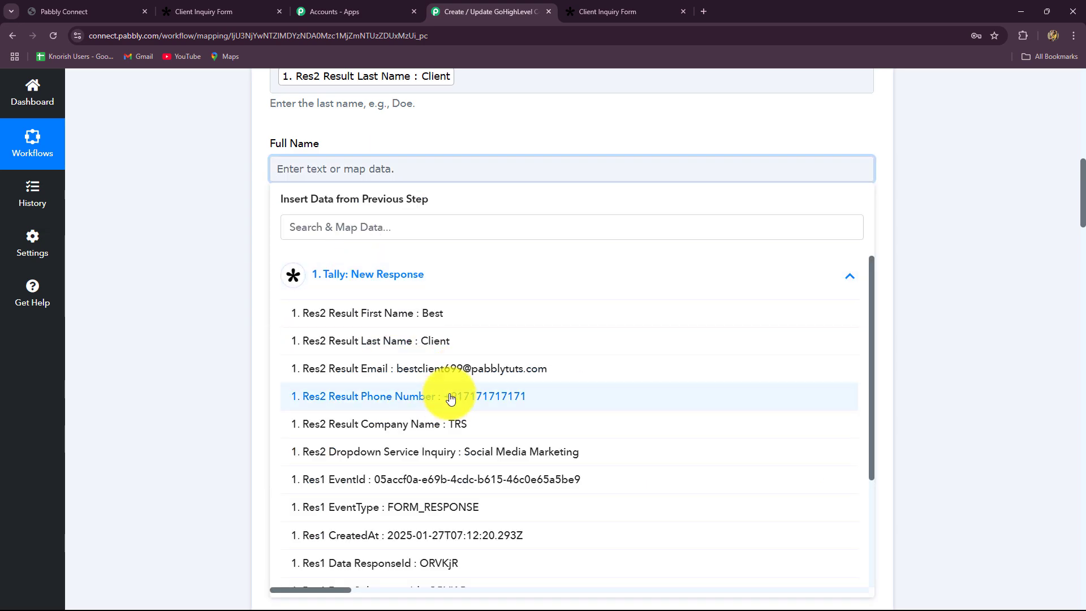
{"action": "left_click", "coordinate": [212, 334]}
{"action": "scroll", "coordinate": [328, 151], "scroll_direction": "down", "scroll_amount": 2}
{"action": "left_click", "coordinate": [328, 151]}
{"action": "scroll", "coordinate": [352, 304], "scroll_direction": "up", "scroll_amount": 4}
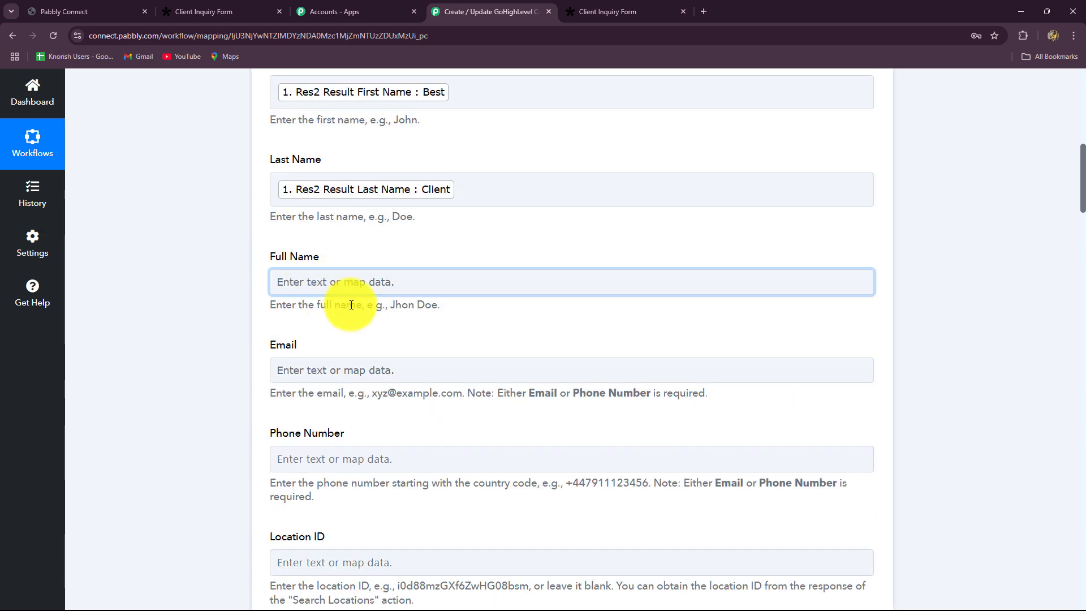
{"action": "scroll", "coordinate": [384, 171], "scroll_direction": "up", "scroll_amount": 2}
{"action": "scroll", "coordinate": [351, 341], "scroll_direction": "down", "scroll_amount": 4}
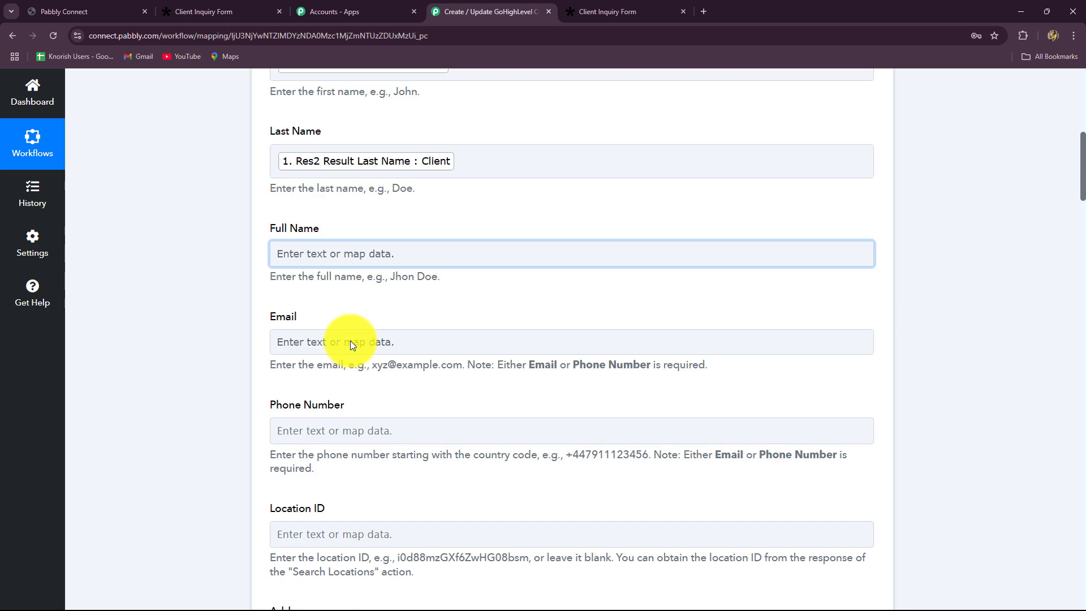
{"action": "left_click", "coordinate": [375, 256]}
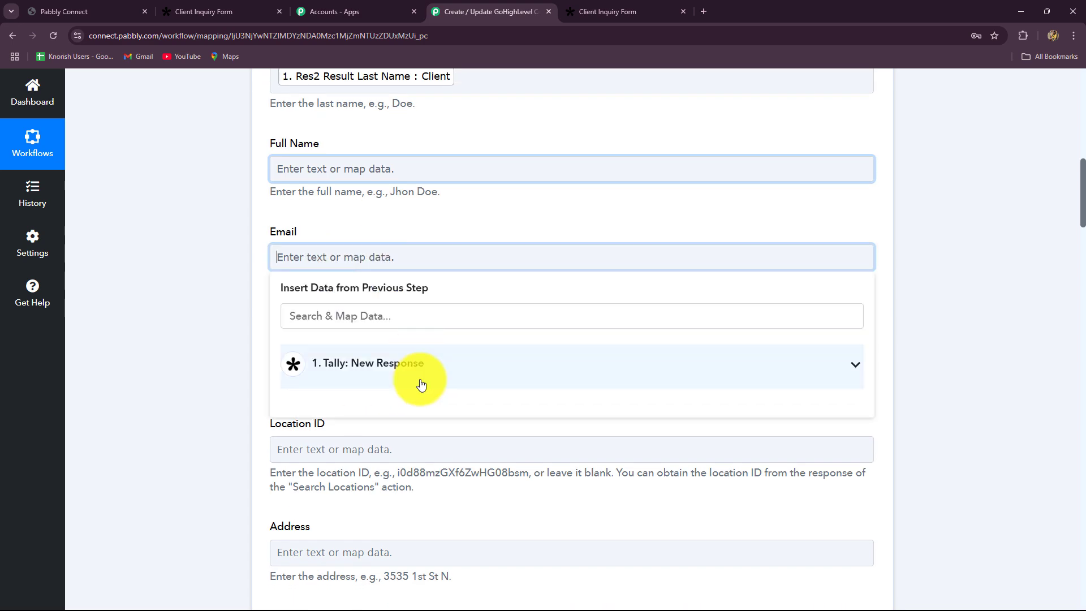
{"action": "left_click", "coordinate": [419, 376]}
{"action": "left_click", "coordinate": [478, 455]}
{"action": "left_click", "coordinate": [165, 359]}
Leave Phone Number and City unmapped and clear the example text from Tags.
{"action": "scroll", "coordinate": [164, 354], "scroll_direction": "down", "scroll_amount": 2}
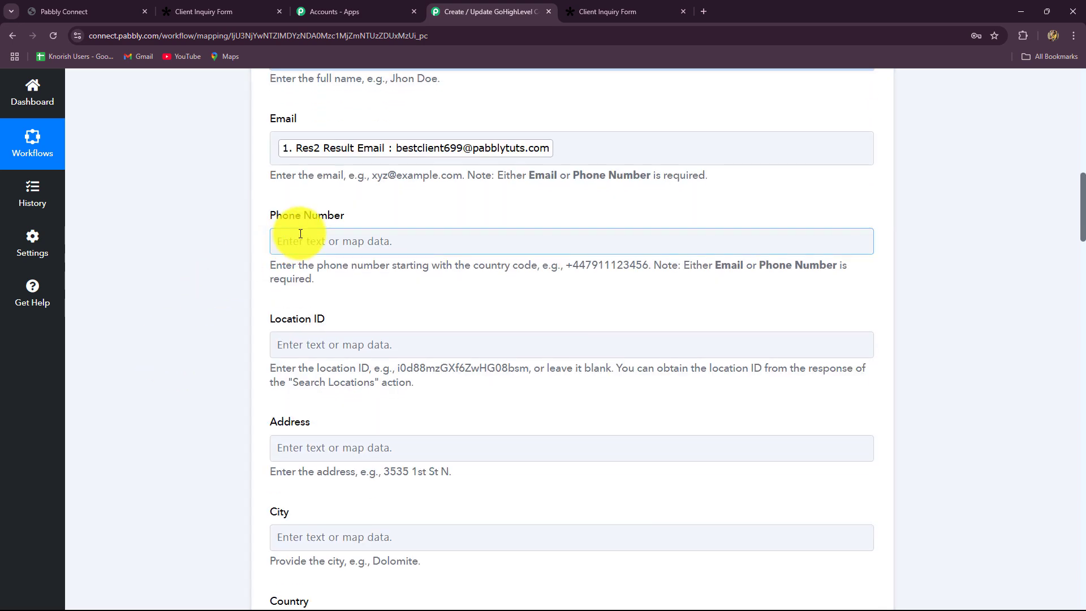
{"action": "left_click", "coordinate": [291, 240]}
{"action": "left_click", "coordinate": [284, 235]}
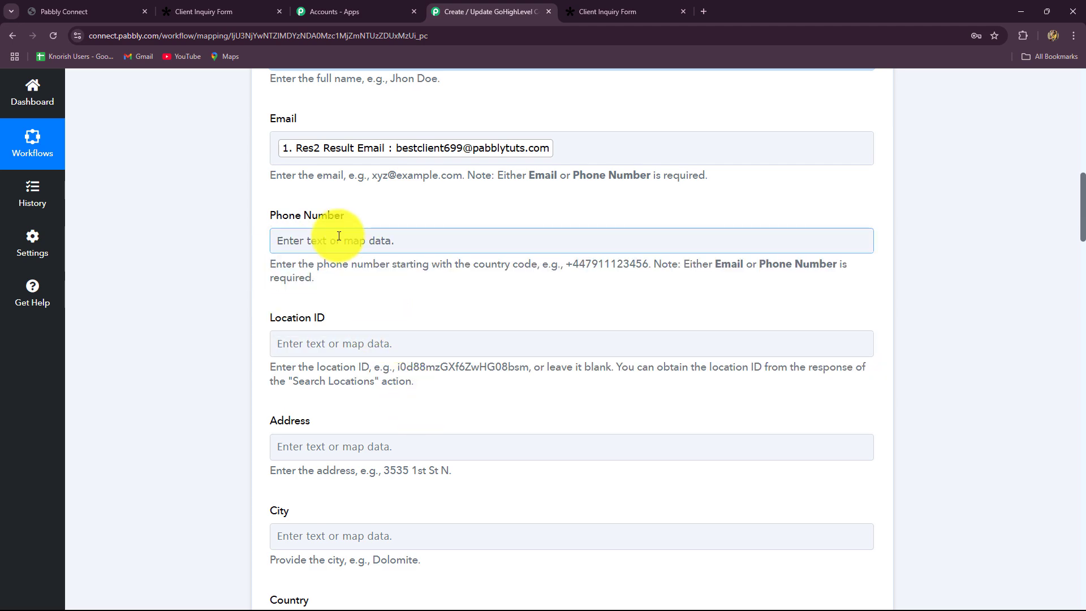
{"action": "scroll", "coordinate": [283, 243], "scroll_direction": "down", "scroll_amount": 5}
{"action": "scroll", "coordinate": [317, 192], "scroll_direction": "up", "scroll_amount": 1}
{"action": "scroll", "coordinate": [340, 242], "scroll_direction": "down", "scroll_amount": 2}
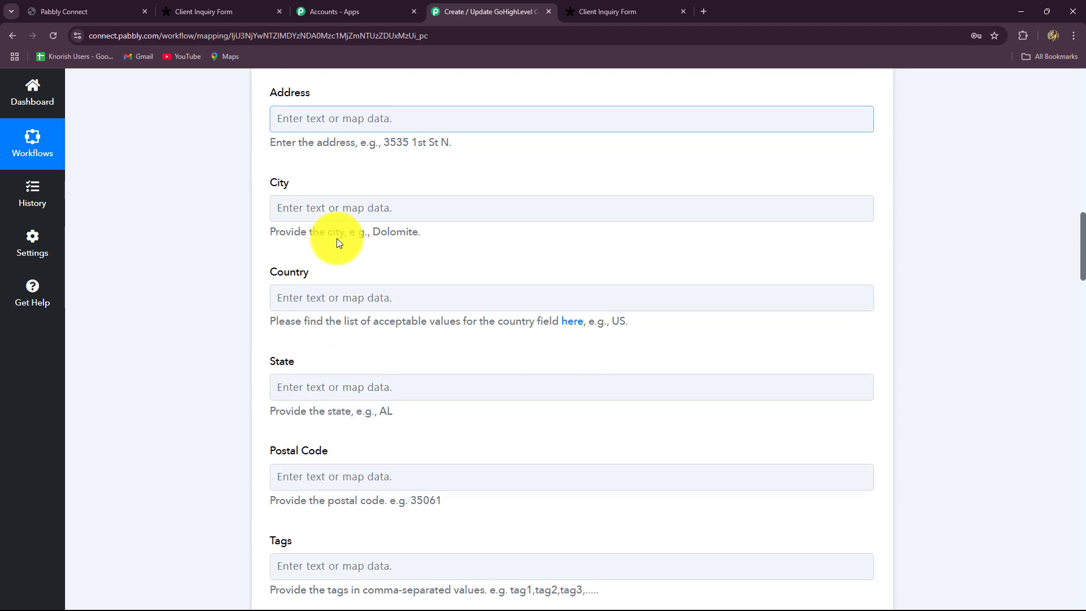
{"action": "left_click", "coordinate": [339, 209]}
{"action": "left_click", "coordinate": [174, 297]}
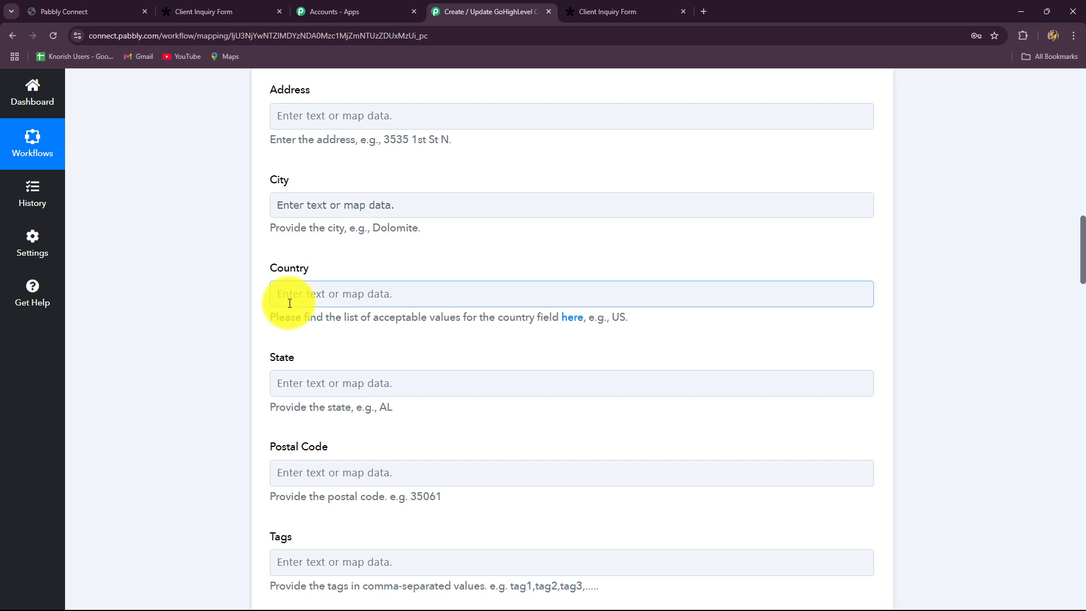
{"action": "scroll", "coordinate": [289, 300], "scroll_direction": "down", "scroll_amount": 1}
{"action": "scroll", "coordinate": [328, 366], "scroll_direction": "down", "scroll_amount": 4}
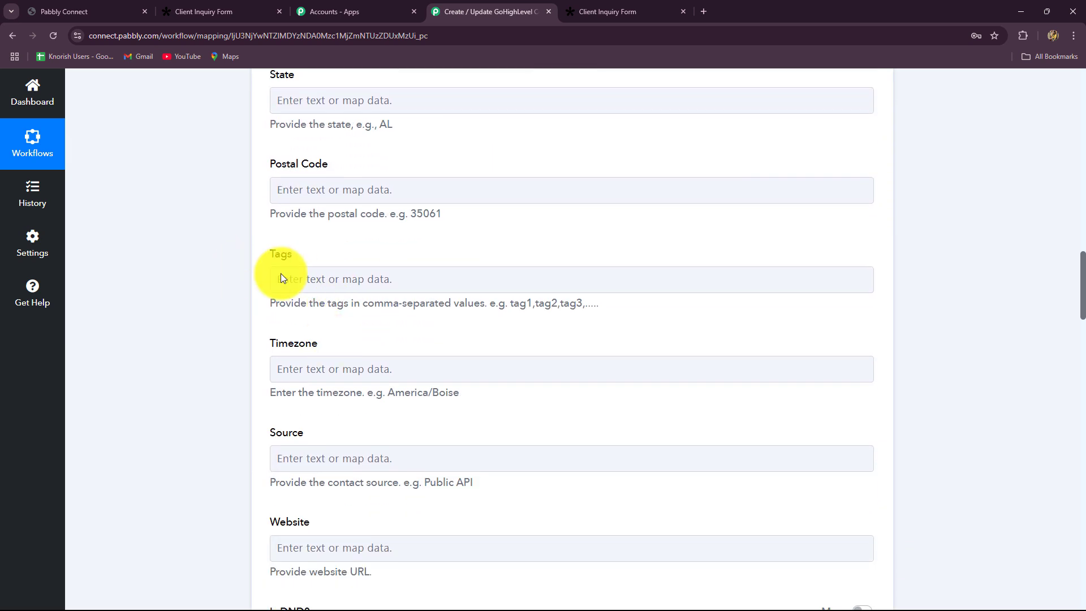
{"action": "left_click", "coordinate": [380, 277]}
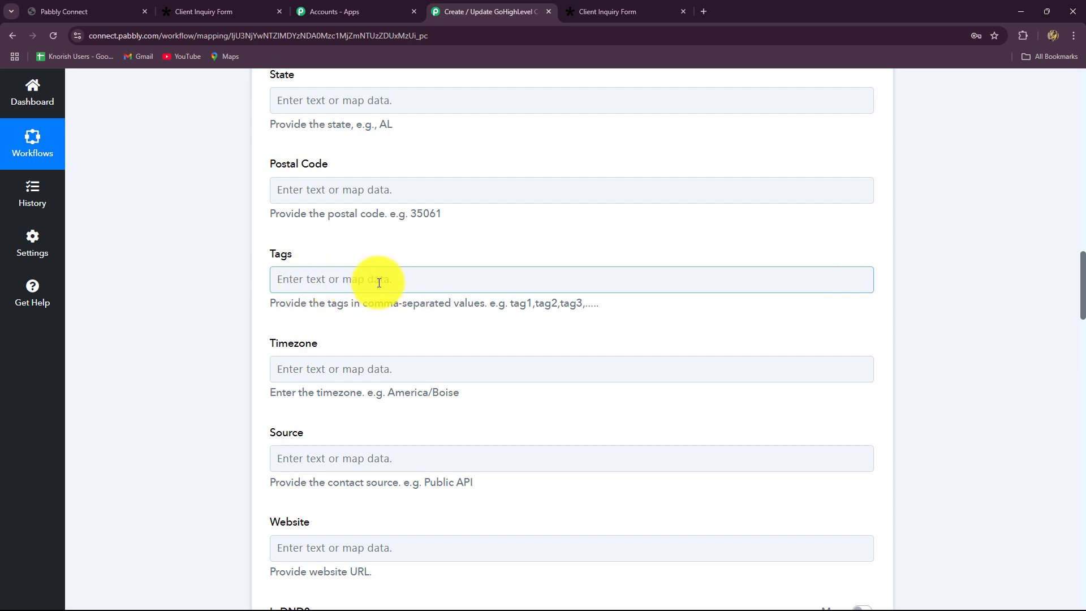
{"action": "left_click", "coordinate": [505, 315]}
{"action": "left_click_drag", "start_coordinate": [513, 308], "coordinate": [673, 327]}
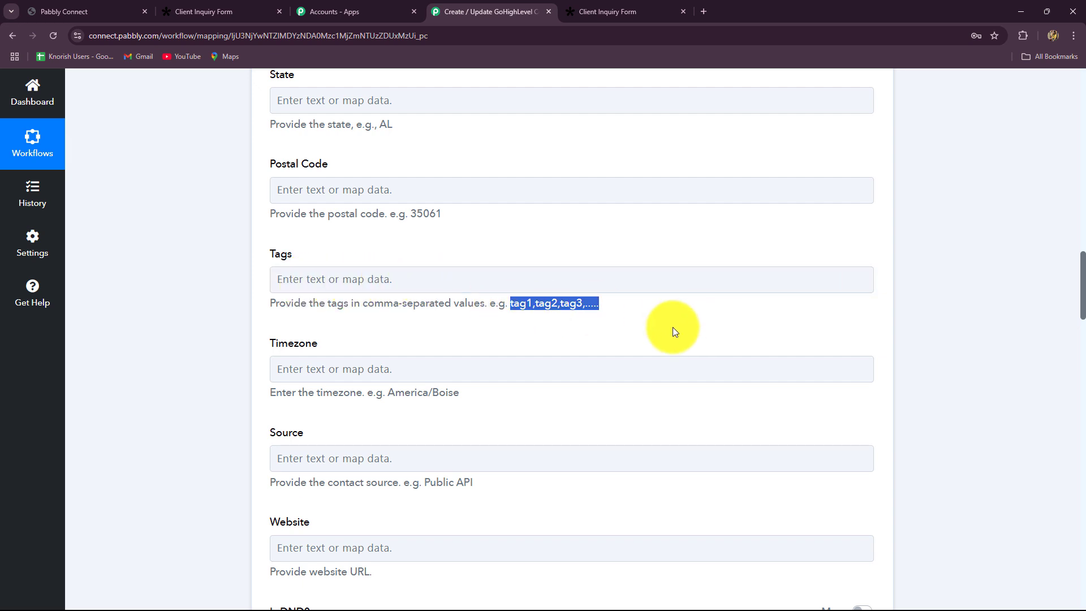
{"action": "left_click", "coordinate": [555, 277]}
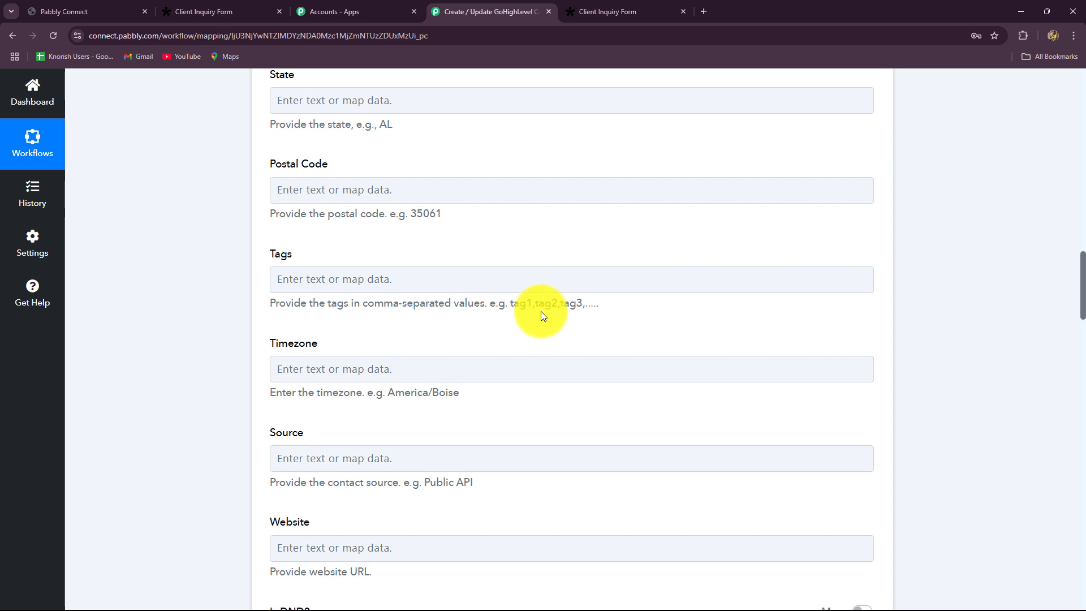
Map the Tally Company Name answer into the contact's Company Name field.
{"action": "scroll", "coordinate": [553, 314], "scroll_direction": "down", "scroll_amount": 5}
{"action": "scroll", "coordinate": [553, 313], "scroll_direction": "down", "scroll_amount": 5}
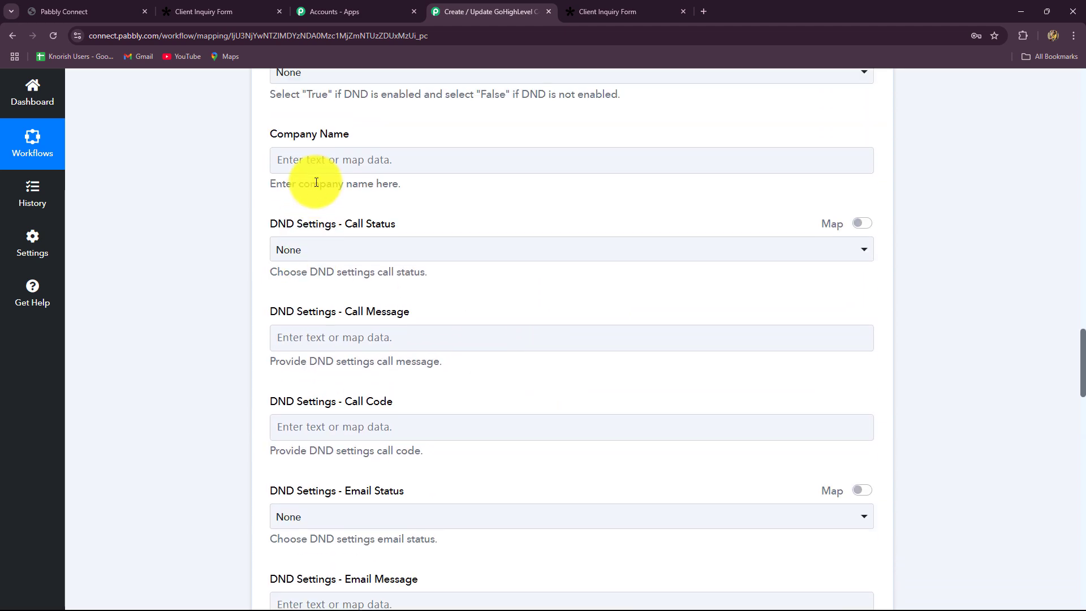
{"action": "left_click", "coordinate": [318, 160]}
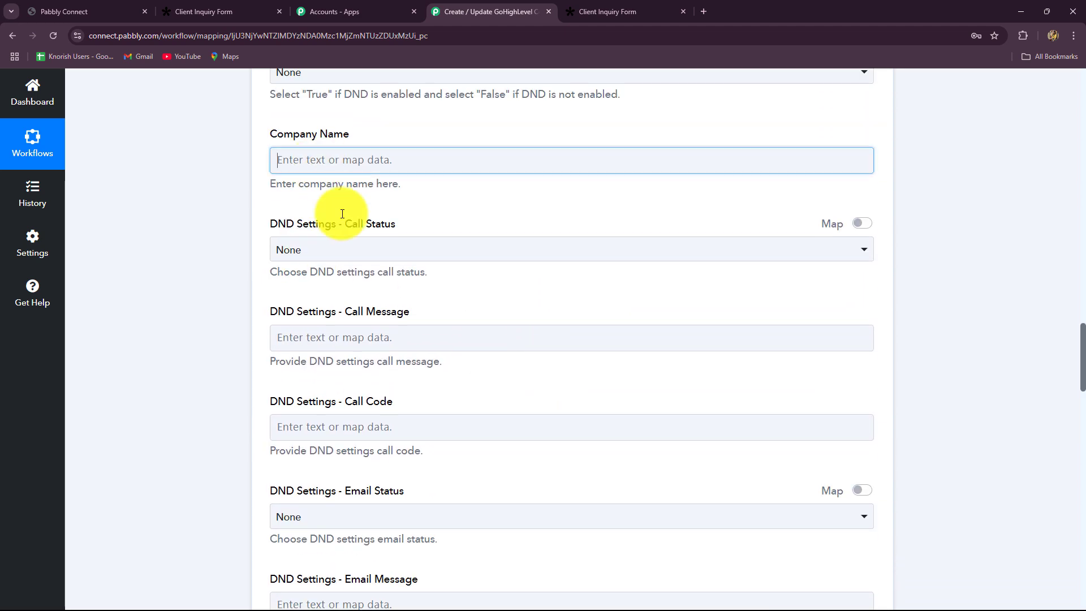
{"action": "left_click", "coordinate": [376, 283]}
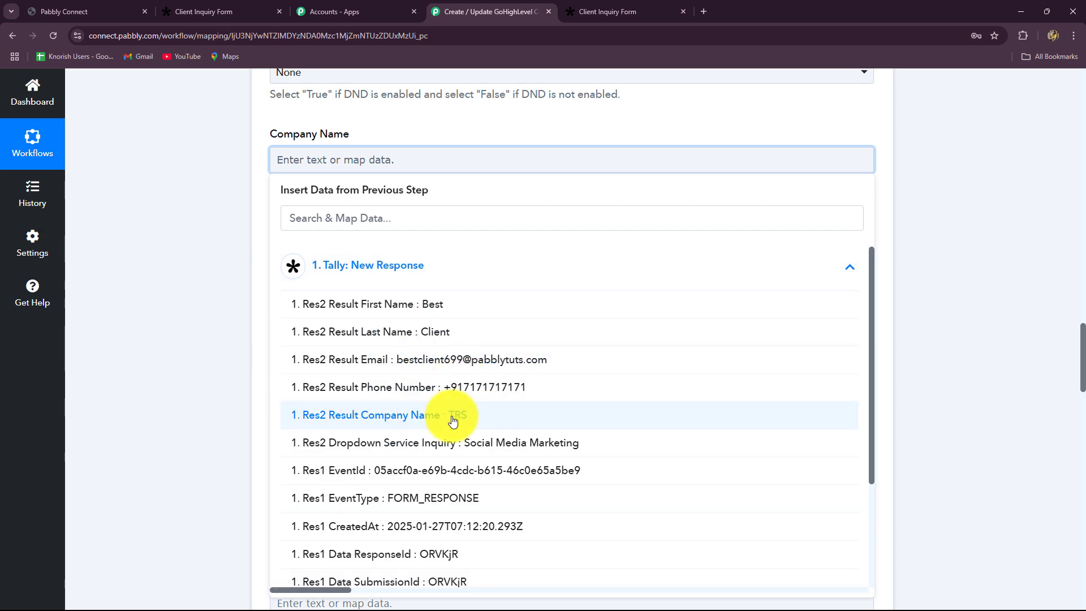
{"action": "left_click", "coordinate": [451, 415]}
{"action": "scroll", "coordinate": [248, 294], "scroll_direction": "down", "scroll_amount": 20}
Save and send the test request, then check the new contact's returned Contact Id.
{"action": "scroll", "coordinate": [247, 290], "scroll_direction": "down", "scroll_amount": 4}
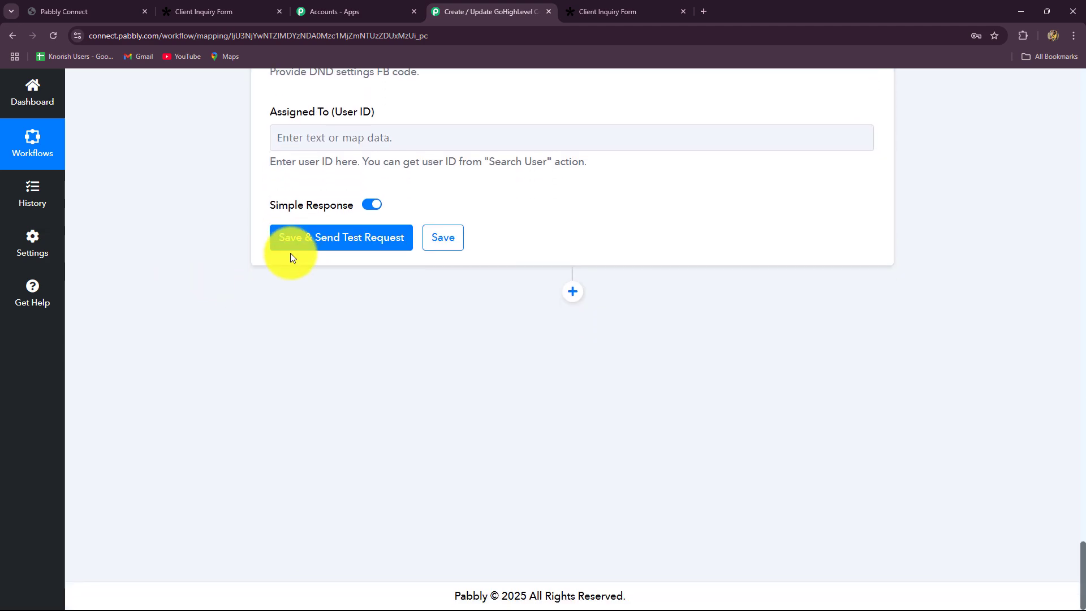
{"action": "left_click", "coordinate": [293, 245]}
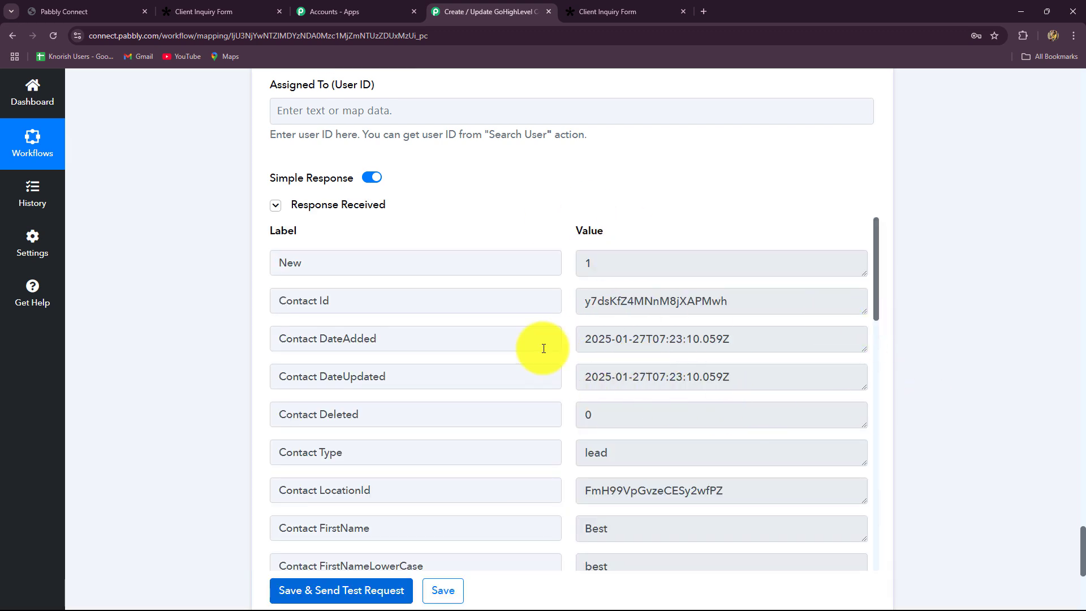
{"action": "scroll", "coordinate": [956, 375], "scroll_direction": "down", "scroll_amount": 2}
{"action": "scroll", "coordinate": [956, 374], "scroll_direction": "up", "scroll_amount": 2}
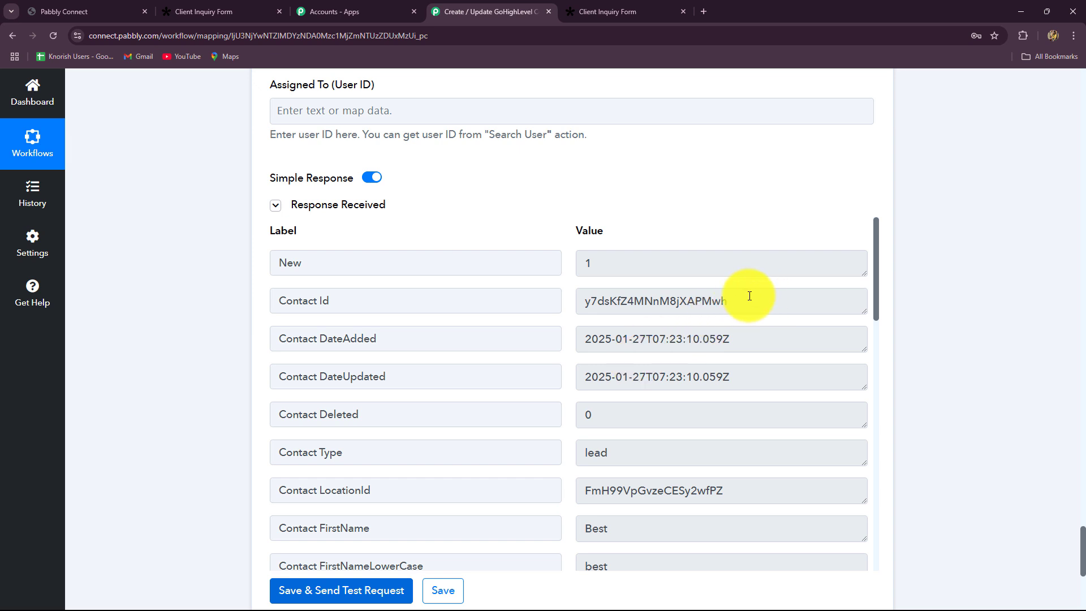
{"action": "left_click_drag", "start_coordinate": [746, 296], "coordinate": [564, 269]}
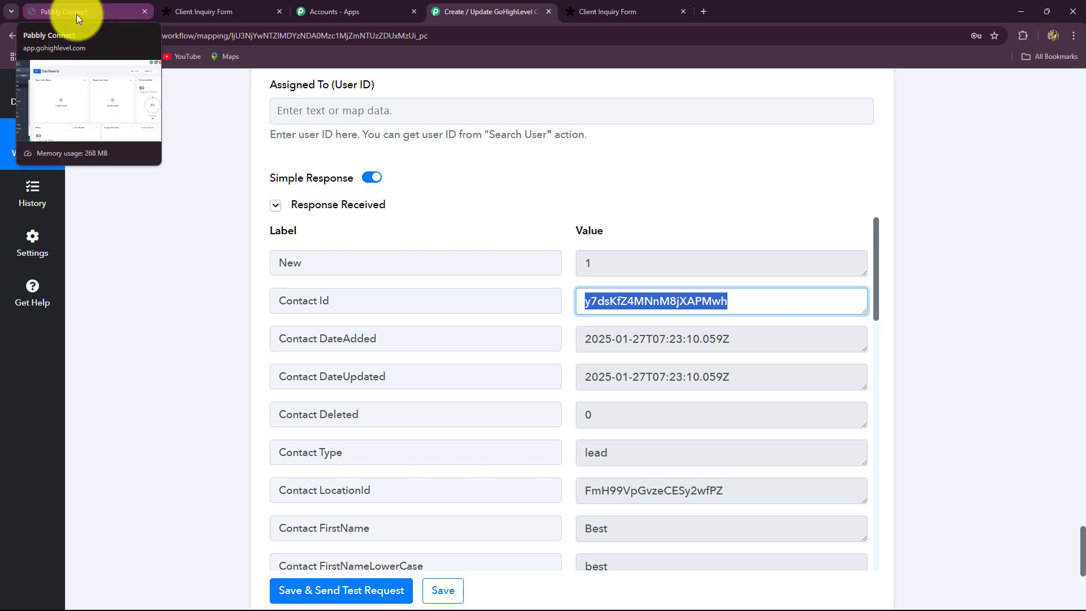
{"action": "left_click", "coordinate": [76, 13]}
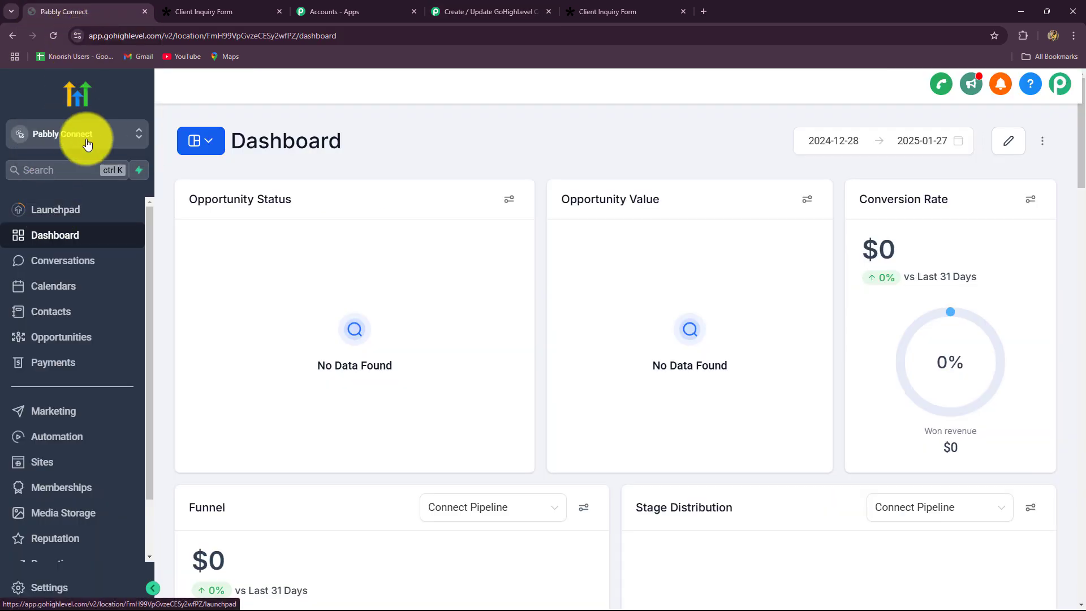
Confirm the test contact appears in GoHighLevel's Contacts list, then return to Pabbly.
{"action": "left_click", "coordinate": [50, 314]}
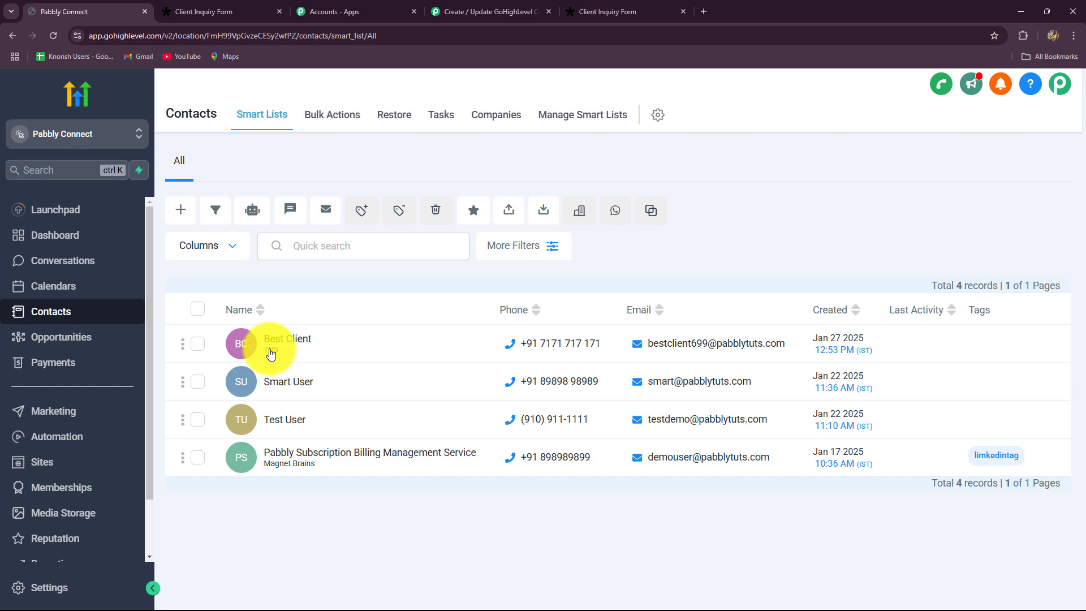
{"action": "left_click", "coordinate": [481, 12]}
Collapse the contact action card and switch to the Tally form's share page.
{"action": "scroll", "coordinate": [1007, 271], "scroll_direction": "up", "scroll_amount": 10}
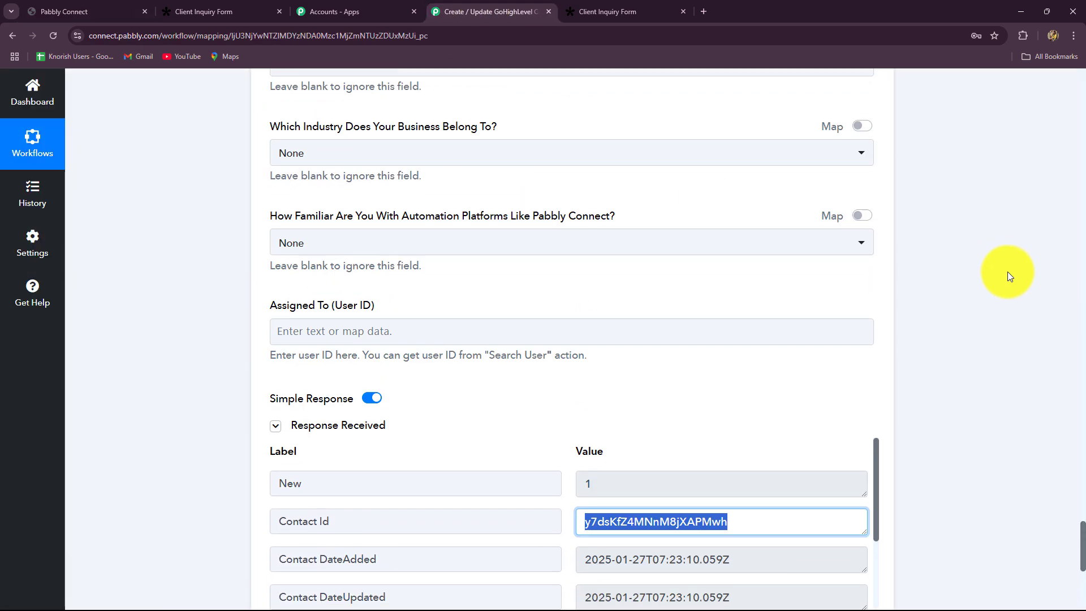
{"action": "scroll", "coordinate": [1005, 274], "scroll_direction": "up", "scroll_amount": 15}
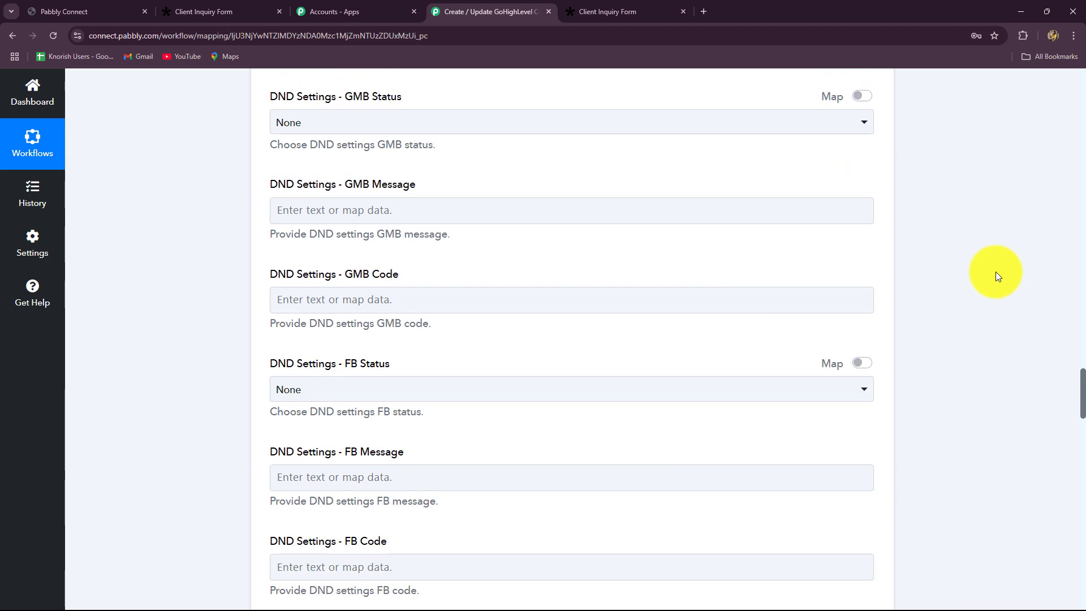
{"action": "scroll", "coordinate": [992, 276], "scroll_direction": "up", "scroll_amount": 15}
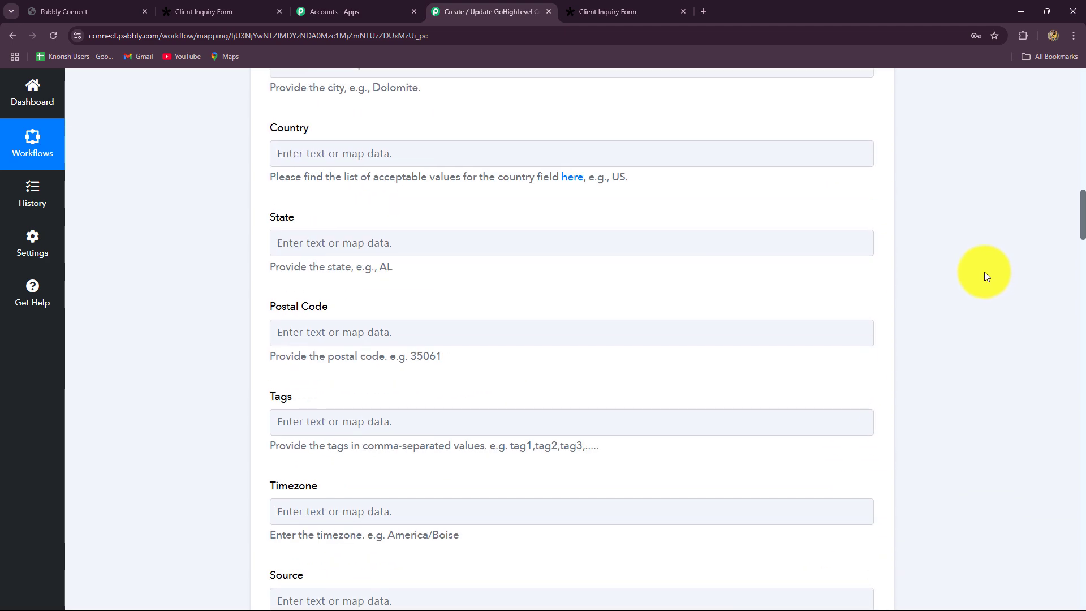
{"action": "scroll", "coordinate": [984, 276], "scroll_direction": "up", "scroll_amount": 10}
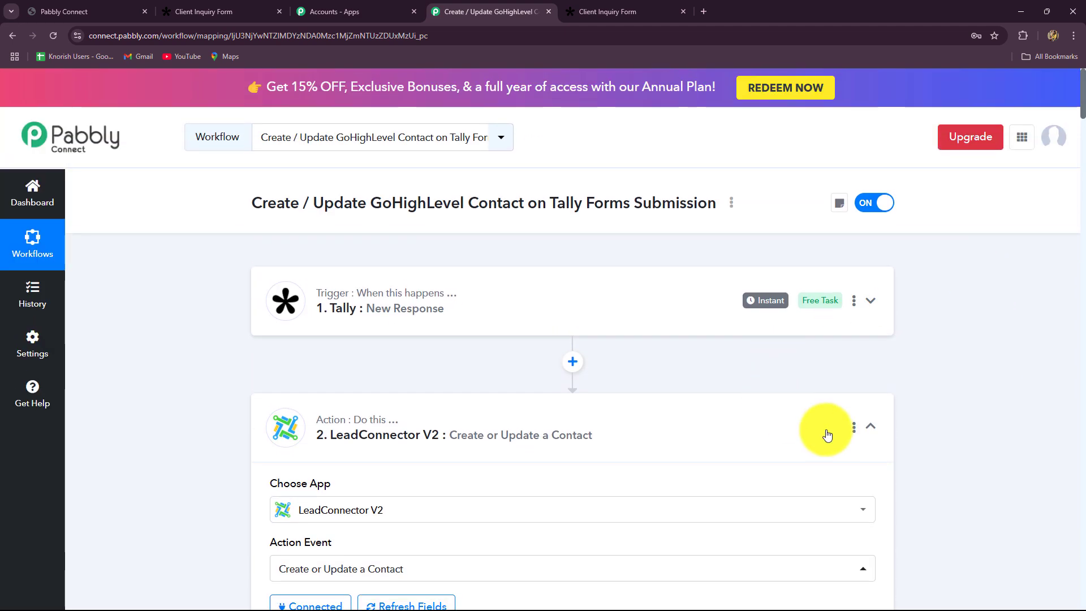
{"action": "left_click", "coordinate": [872, 427]}
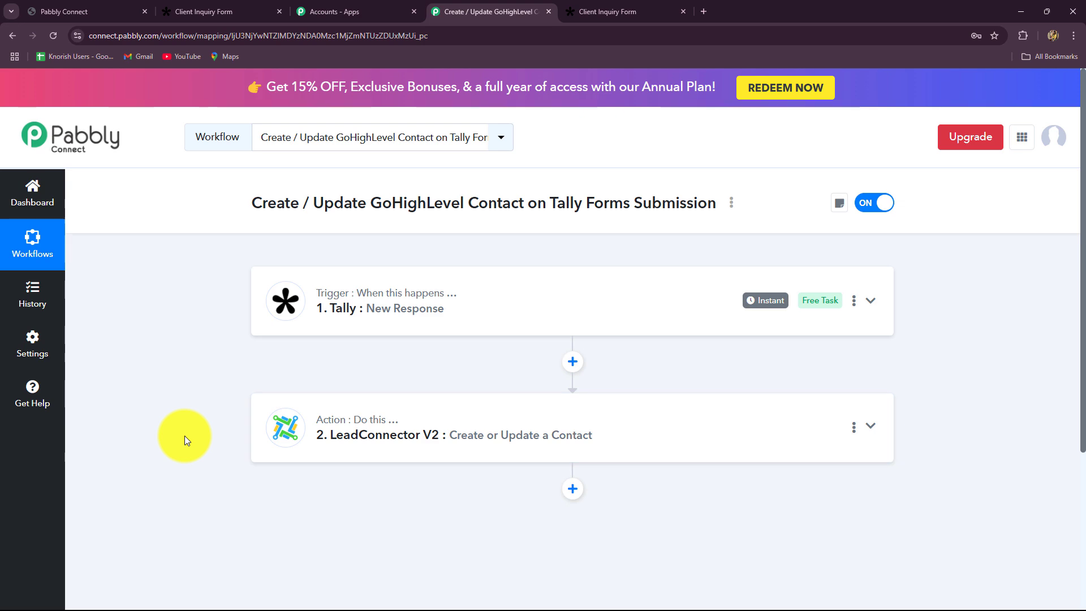
{"action": "left_click", "coordinate": [212, 11]}
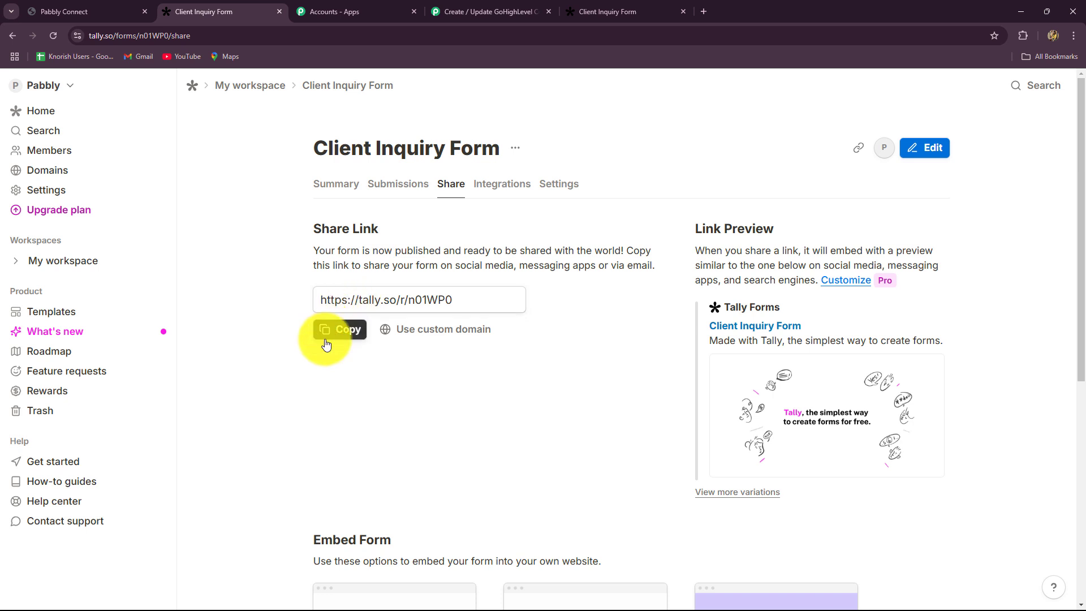
Copy the form's share link and load the public Client Inquiry Form in a new tab.
{"action": "left_click", "coordinate": [339, 330]}
{"action": "left_click", "coordinate": [702, 11]}
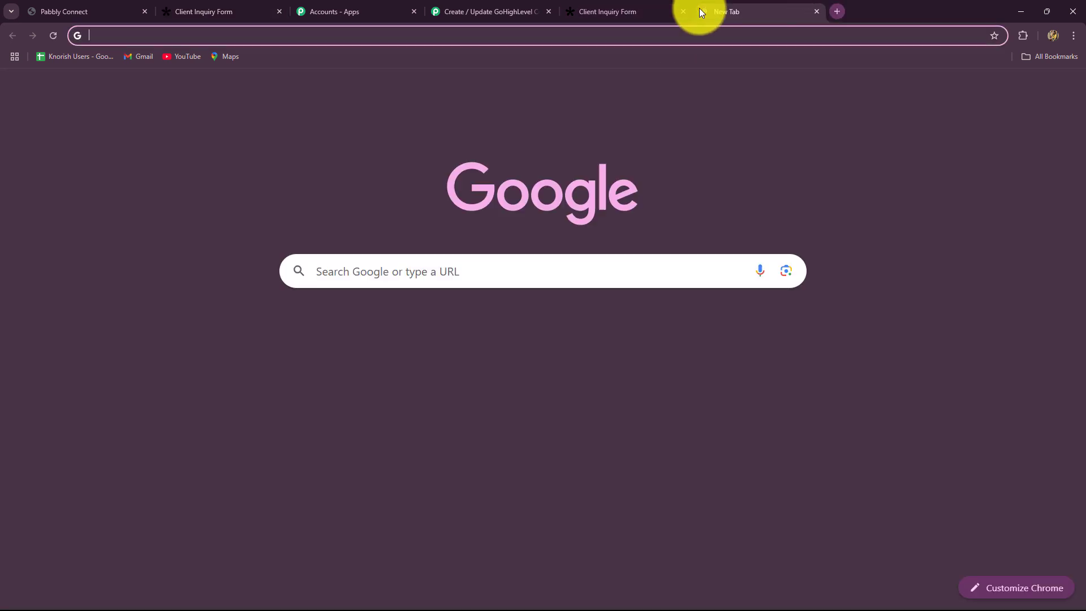
{"action": "key", "text": "ctrl+v"}
{"action": "key", "text": "Return"}
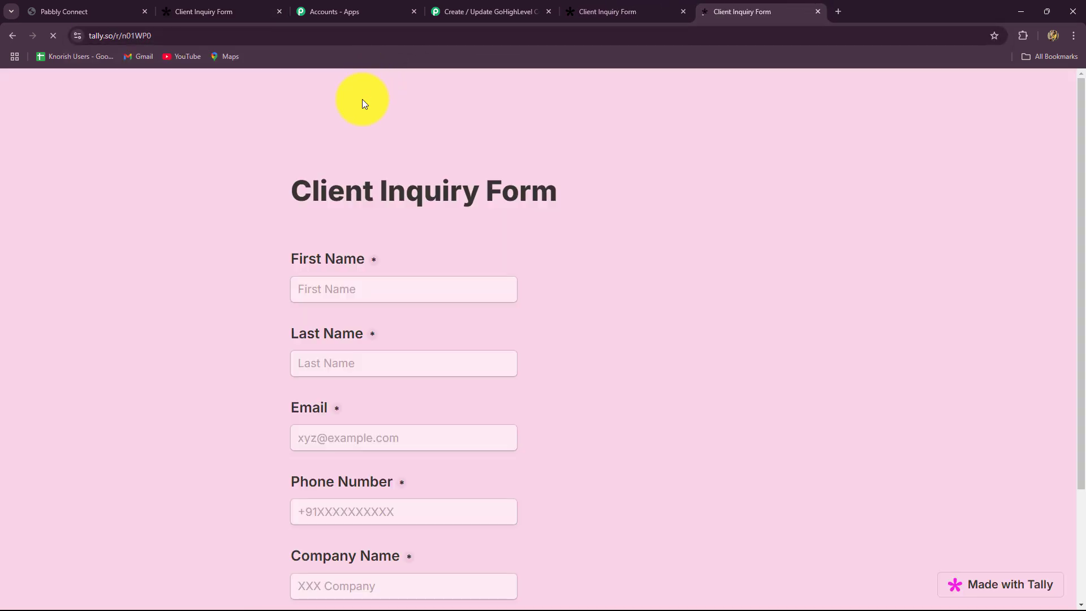
{"action": "scroll", "coordinate": [253, 311], "scroll_direction": "down", "scroll_amount": 2}
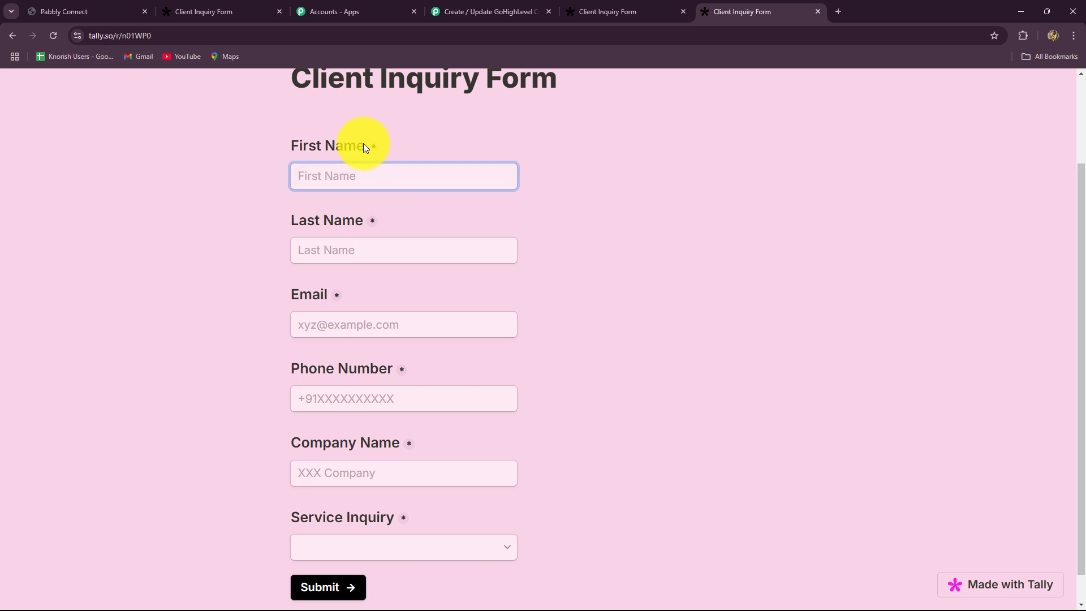
Fill in the test contact's first name, last name, e-mail address and phone number.
{"action": "key", "text": "Caps_Lock"}
{"action": "type", "text": "New"}
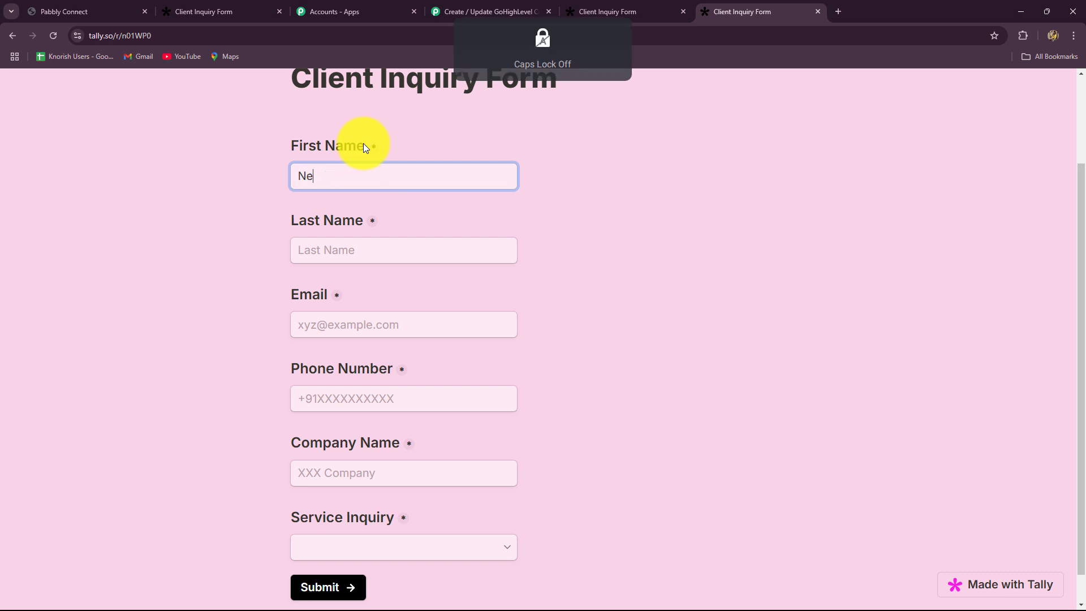
{"action": "left_click", "coordinate": [330, 244]}
{"action": "type", "text": "Client"}
{"action": "left_click", "coordinate": [334, 319]}
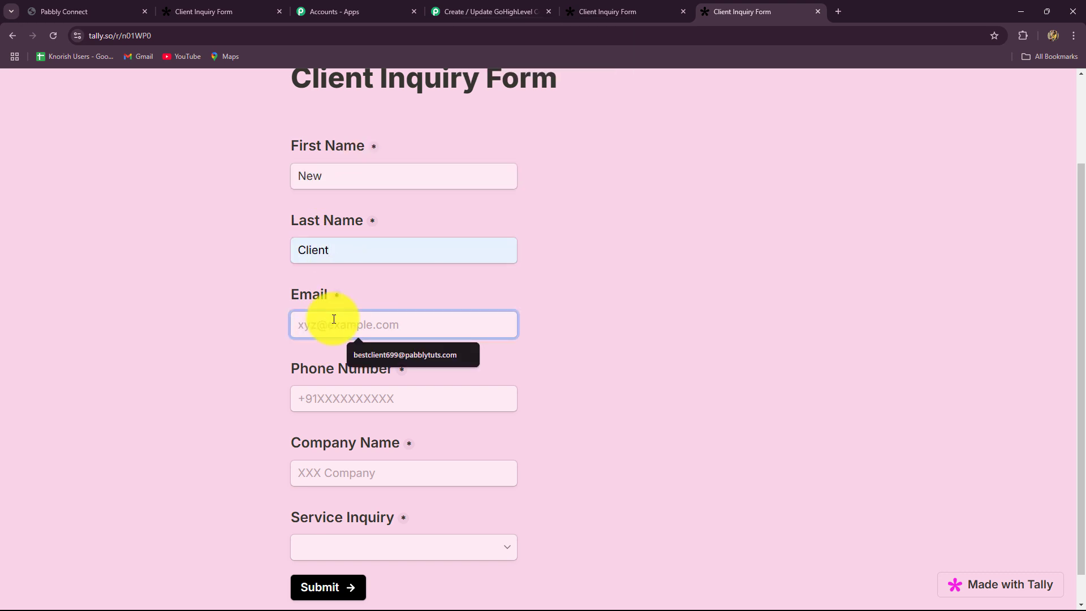
{"action": "left_click", "coordinate": [397, 355]}
{"action": "double_click", "coordinate": [351, 324]}
{"action": "left_click", "coordinate": [323, 403]}
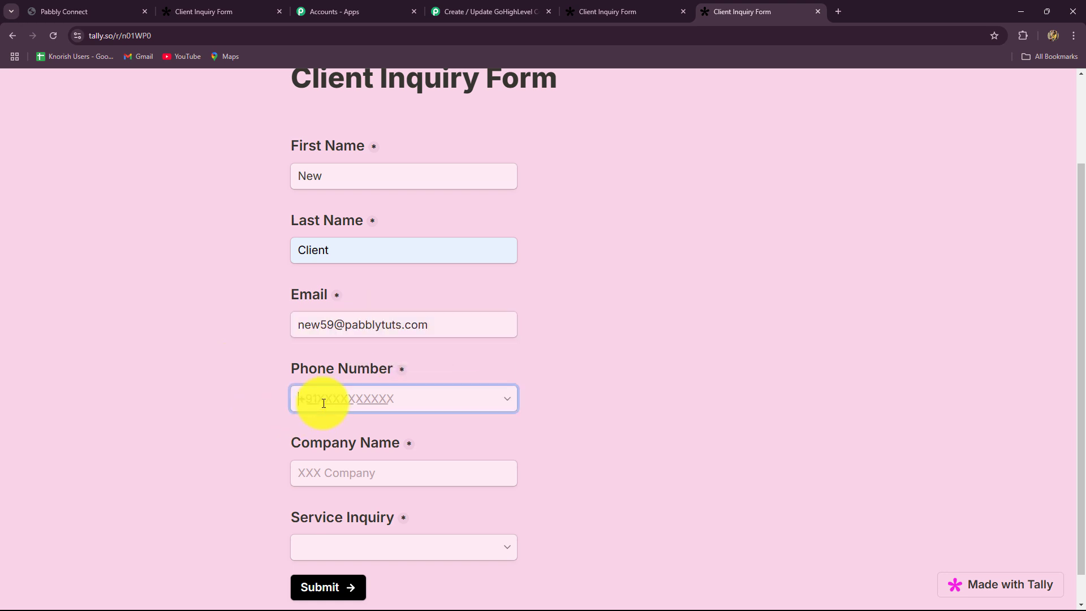
{"action": "type", "text": "81818 1818181"}
Enter company name ABC, choose Social Media Marketing as the service, and submit.
{"action": "left_click", "coordinate": [298, 483]}
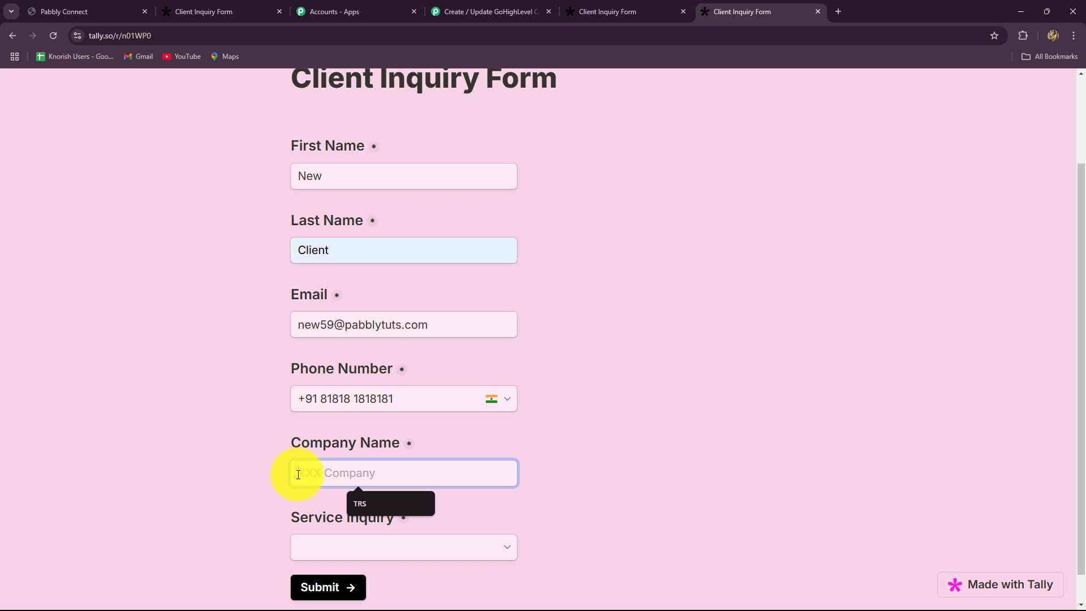
{"action": "key", "text": "Caps_Lock"}
{"action": "type", "text": "ABC"}
{"action": "scroll", "coordinate": [301, 478], "scroll_direction": "down", "scroll_amount": 1}
{"action": "left_click", "coordinate": [349, 512]}
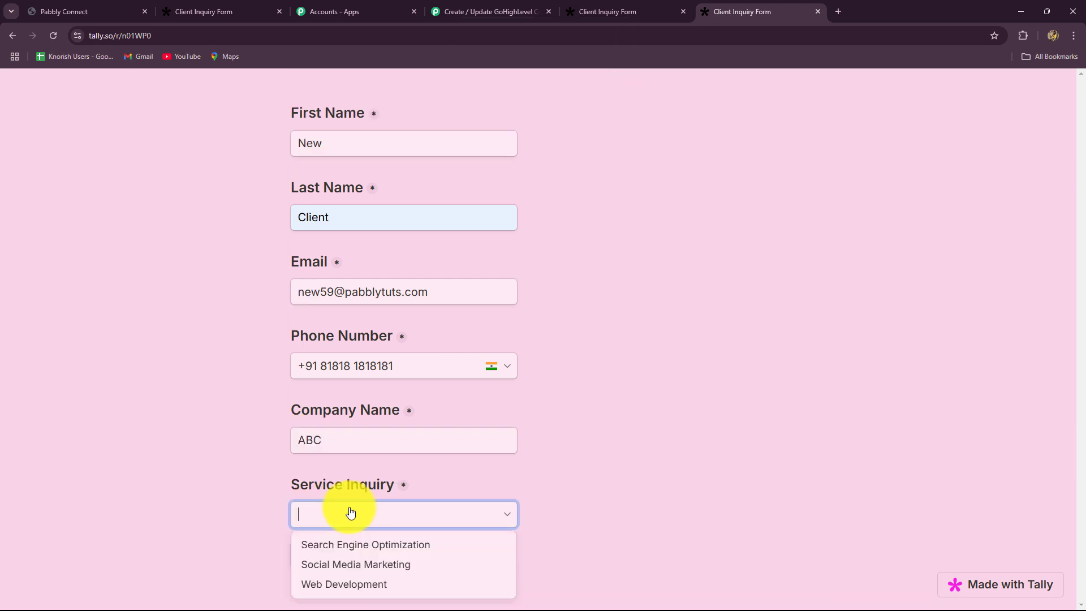
{"action": "left_click", "coordinate": [352, 566]}
{"action": "left_click", "coordinate": [333, 553]}
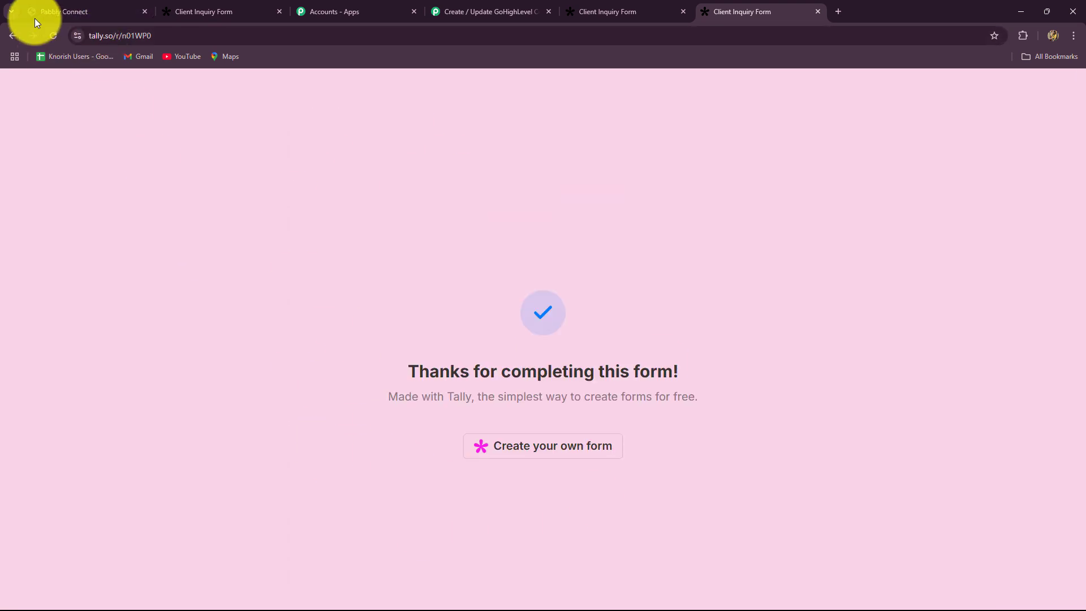
Check GoHighLevel Contacts for the new ABC contact, then return to the Pabbly workflow.
{"action": "left_click", "coordinate": [63, 9]}
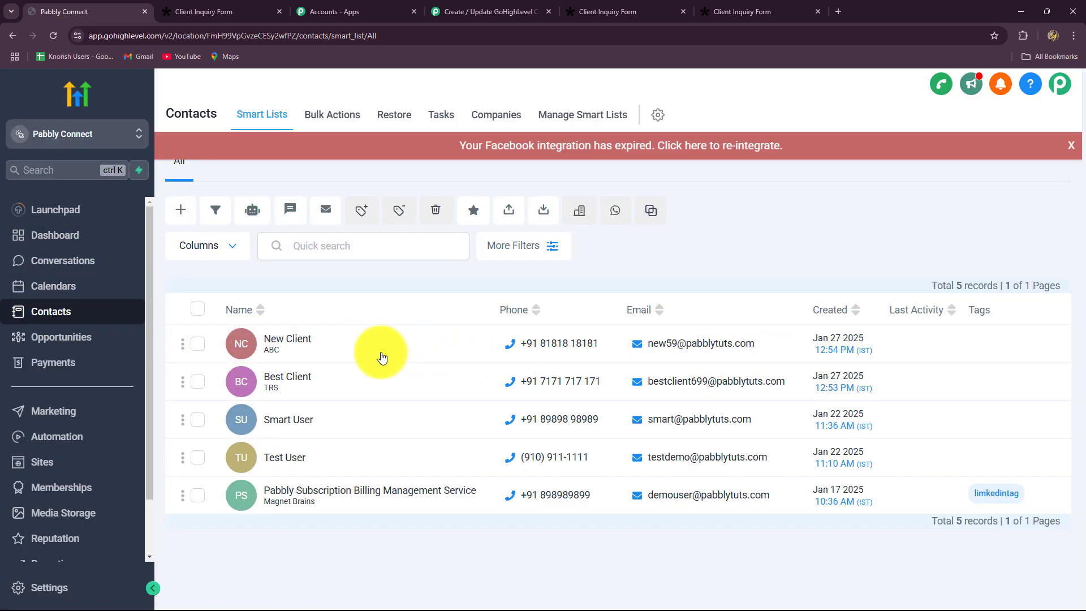
{"action": "left_click", "coordinate": [1070, 145]}
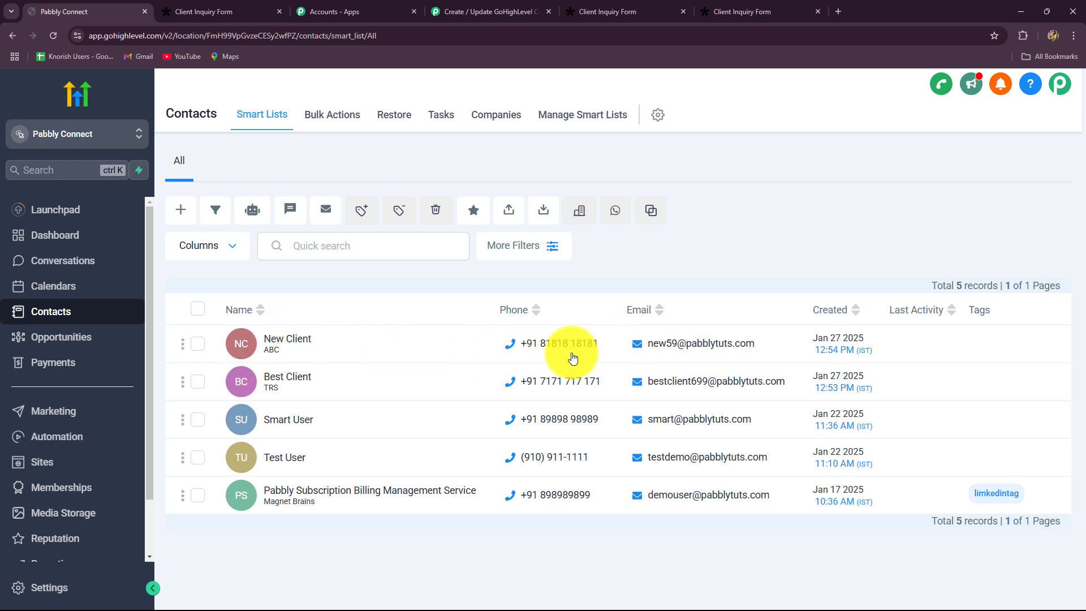
{"action": "left_click", "coordinate": [452, 12]}
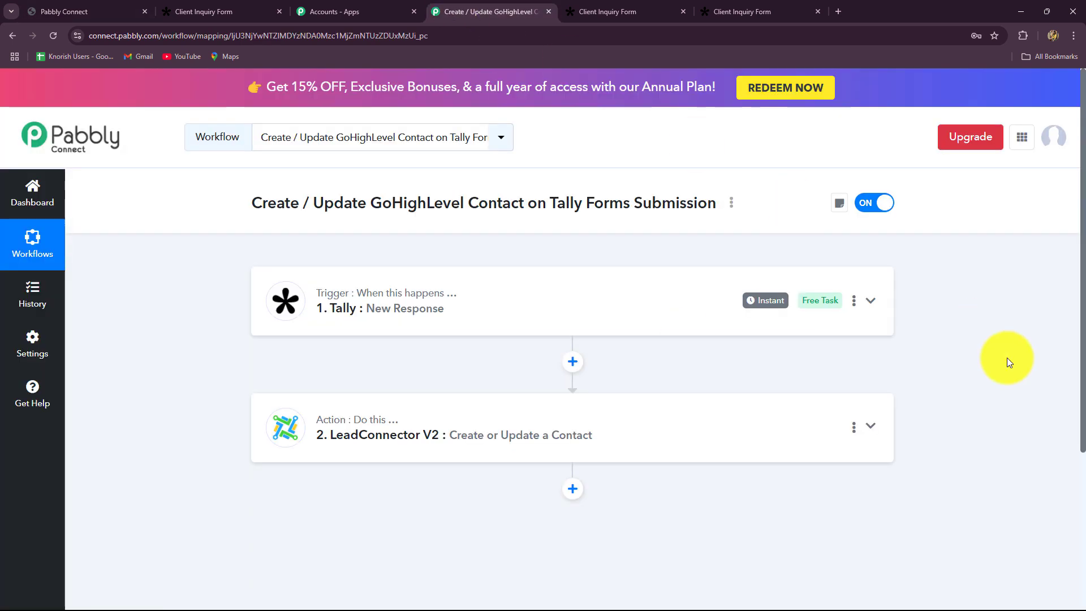